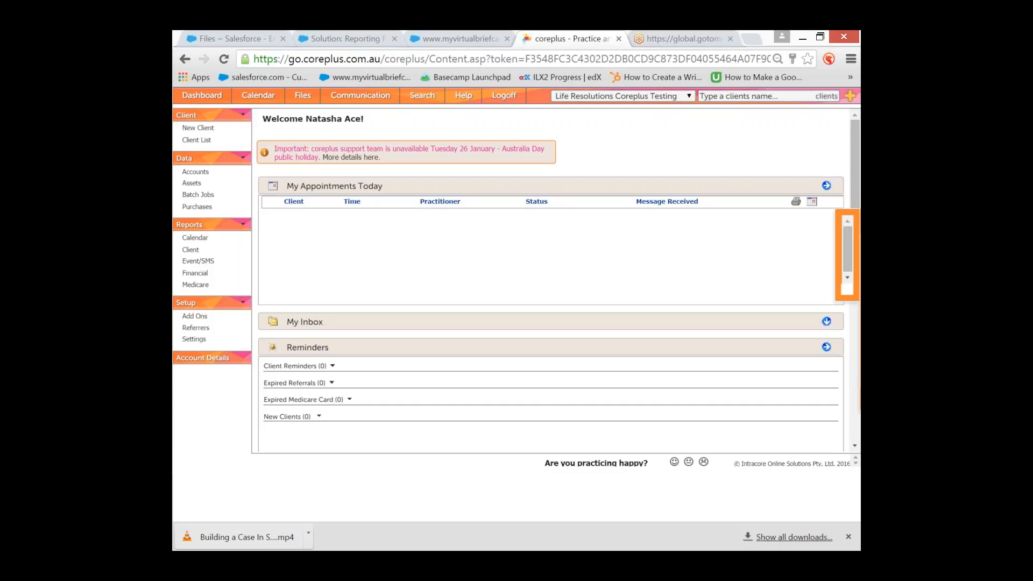
Open the appointment calendar on the Wednesday, Jan 20, 2016 day view
left_click(268, 101)
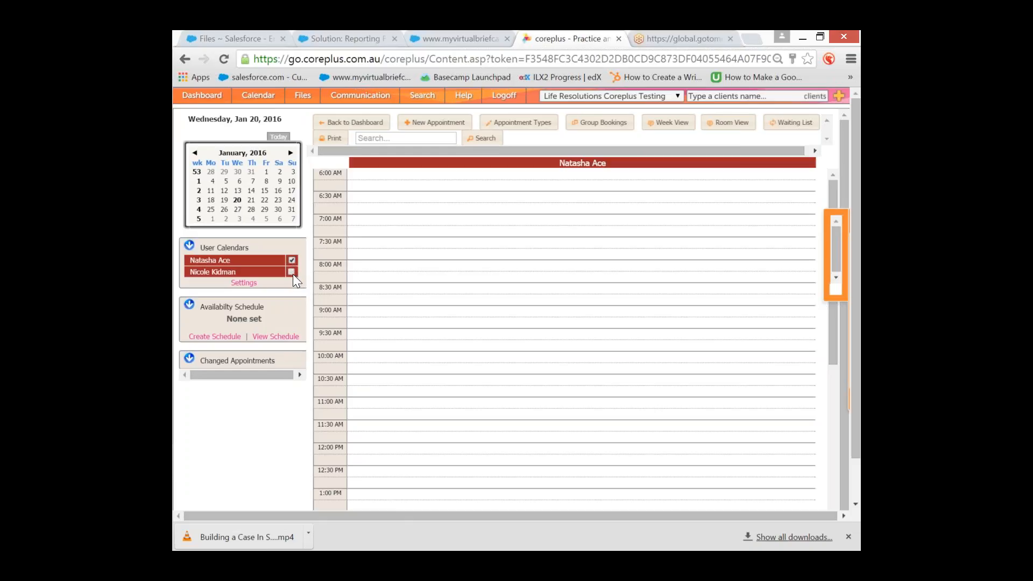
Add the second practitioner's calendar and view both practitioners' availability schedules
left_click(291, 272)
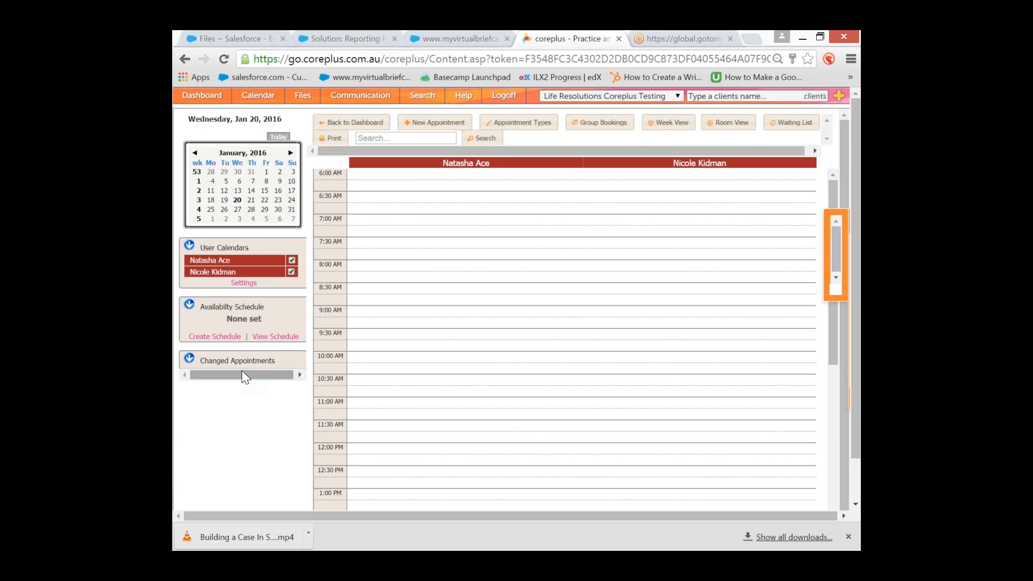
left_click(276, 336)
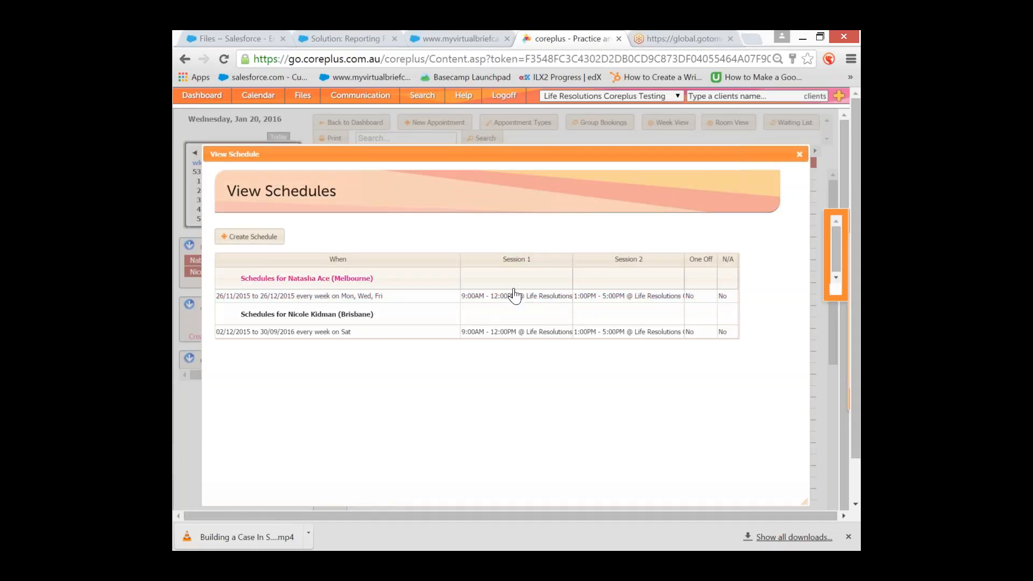
Open the second practitioner's weekly Saturday schedule (02/12/2015–30/09/2016) in Edit Schedule
left_click(532, 340)
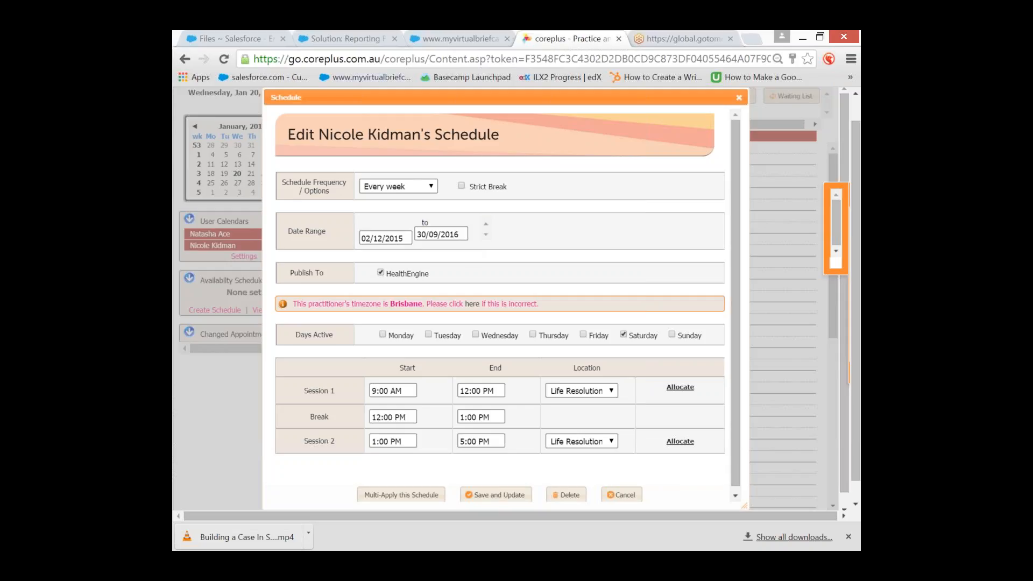
Cancel the Edit Schedule dialog, leaving the schedule unchanged
left_click(739, 97)
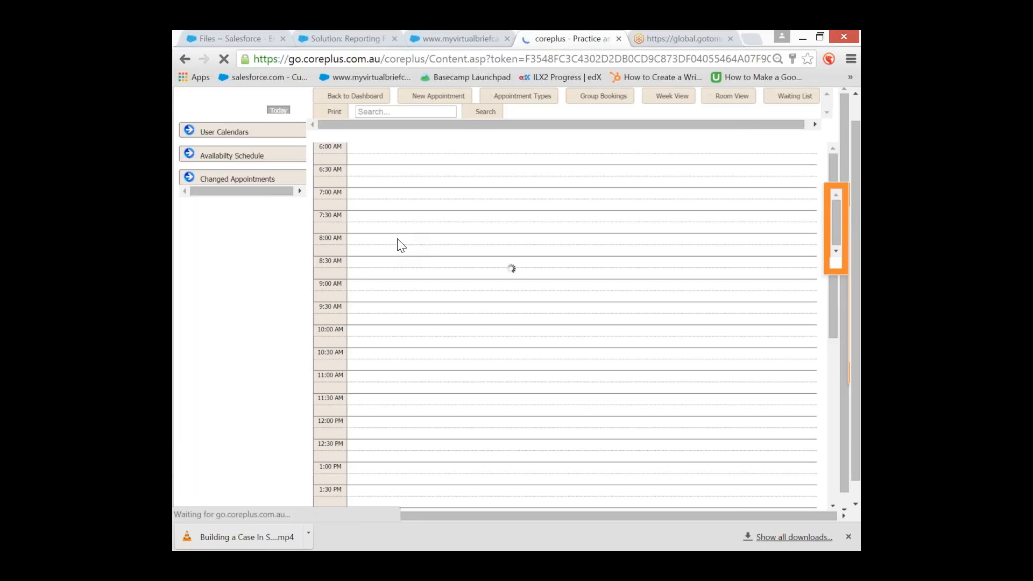
Start an 8:00 AM appointment and search 'test' to pick client 5 Test as subject
left_click(398, 243)
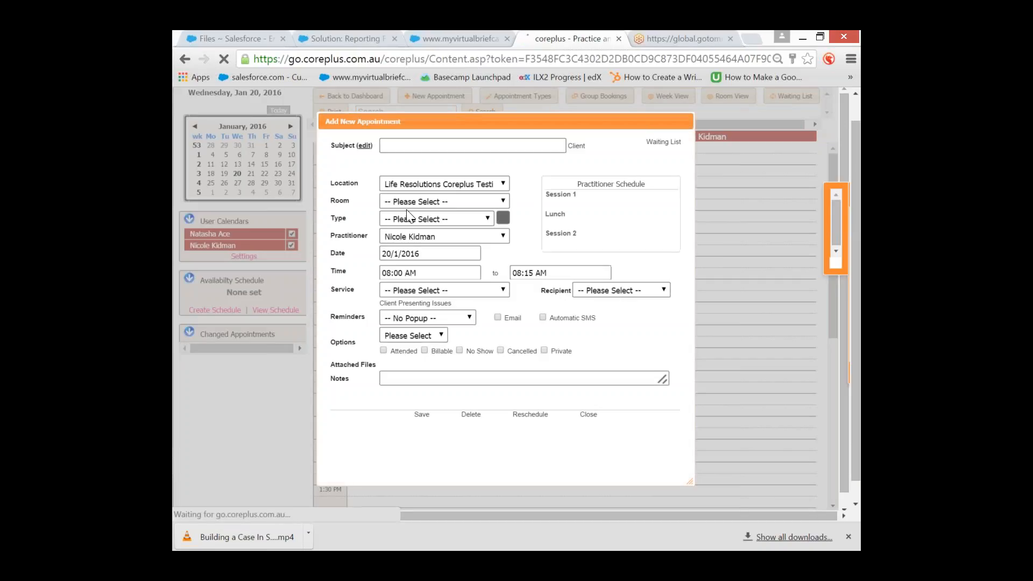
left_click(412, 148)
type("testtes")
key("BackSpace")
key("BackSpace")
key("BackSpace")
key("BackSpace")
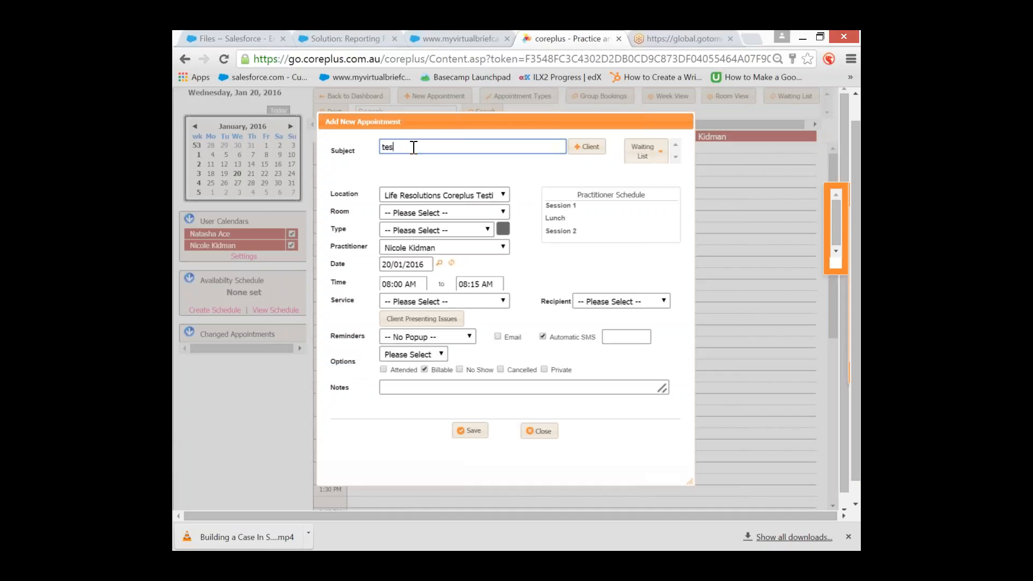
type("t")
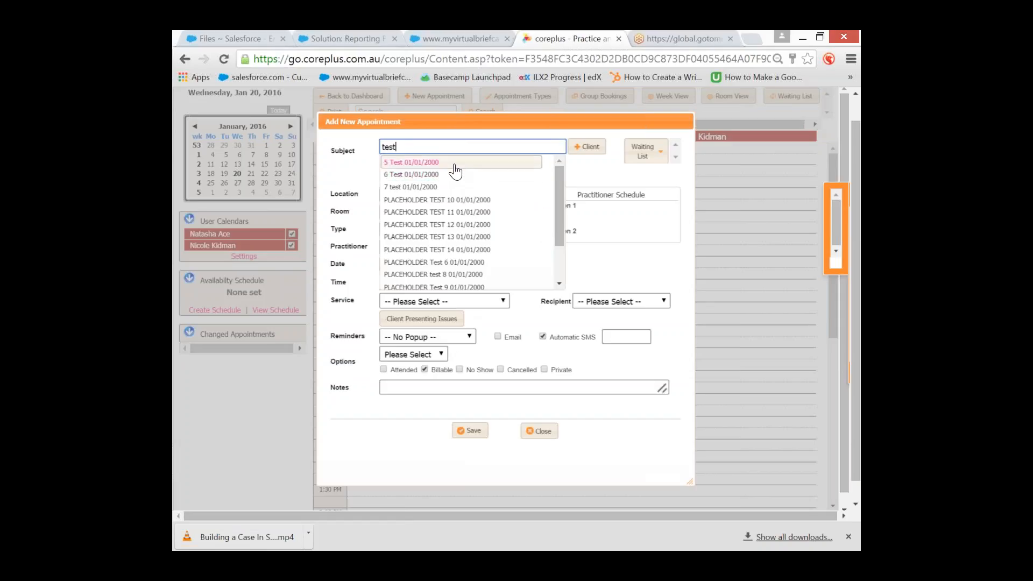
left_click(455, 172)
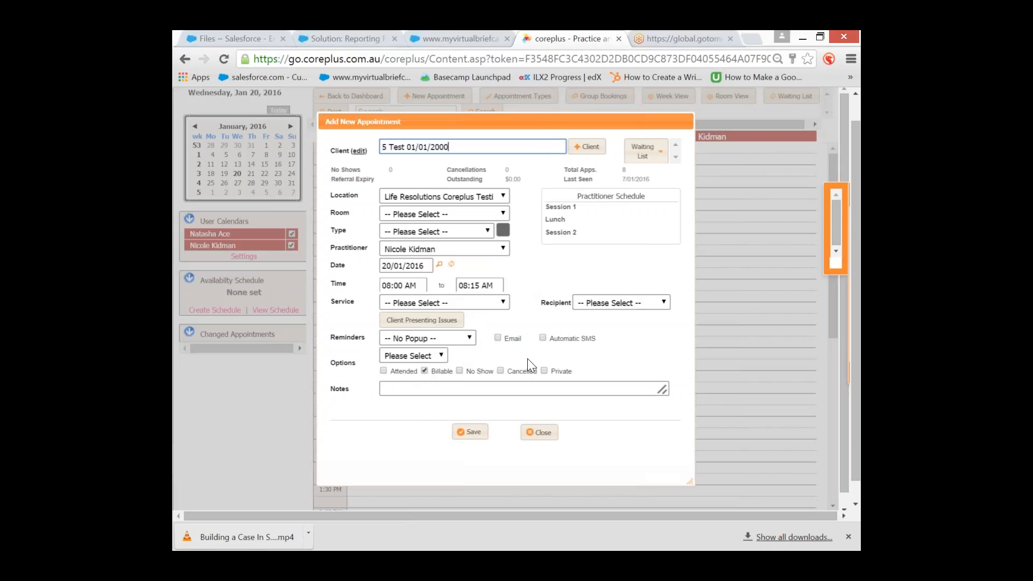
Set the appointment end time to 09:00 AM, option Standard, and save it
left_click(491, 287)
left_click(484, 332)
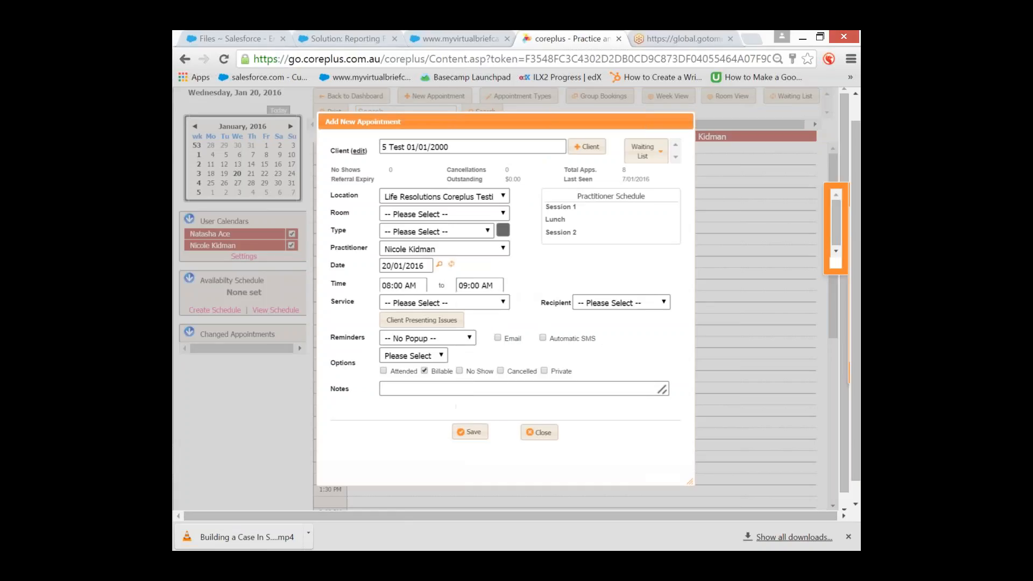
left_click(445, 339)
left_click(445, 343)
left_click(437, 357)
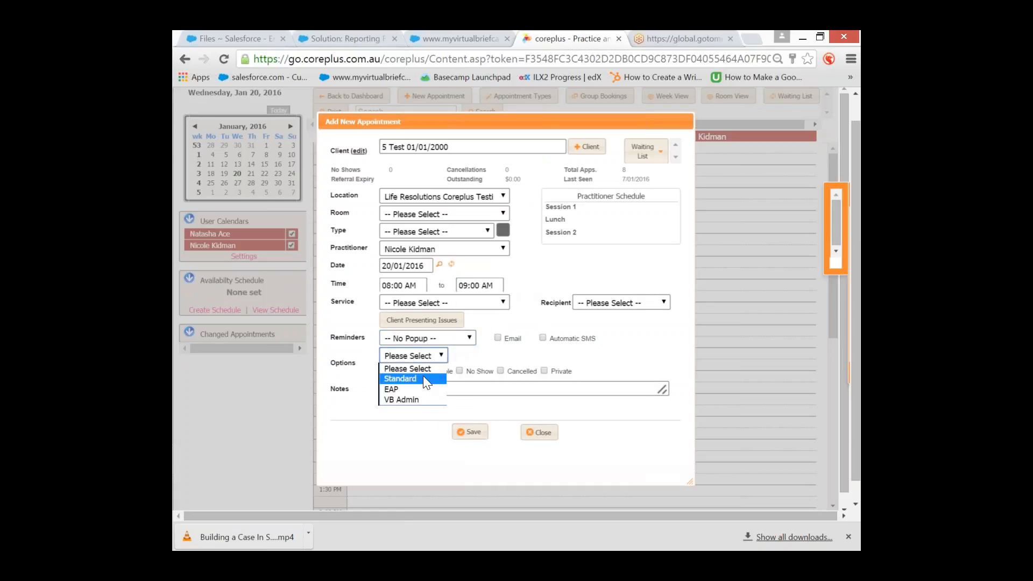
left_click(427, 379)
left_click(470, 431)
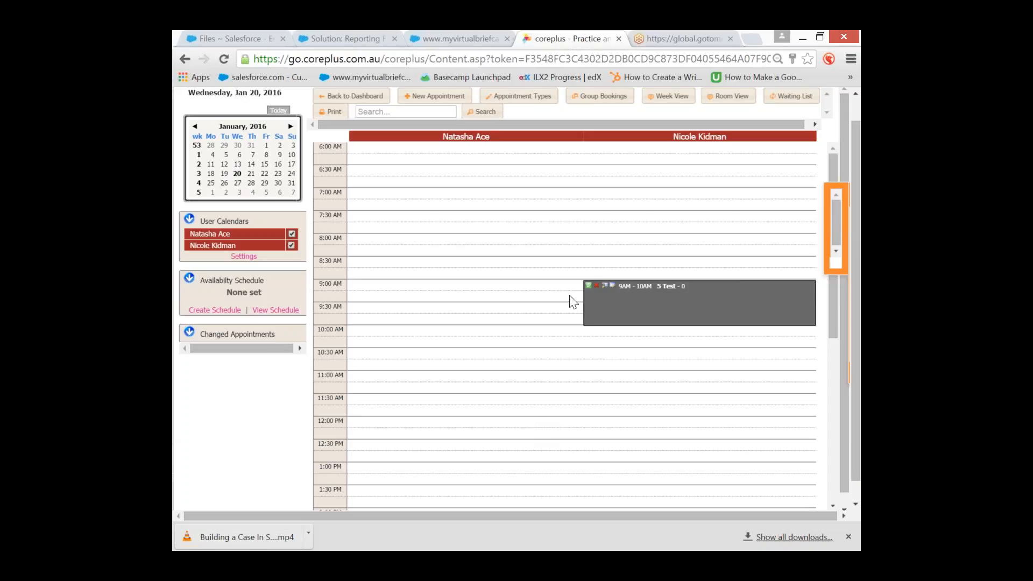
scroll(592, 323, "up", 5)
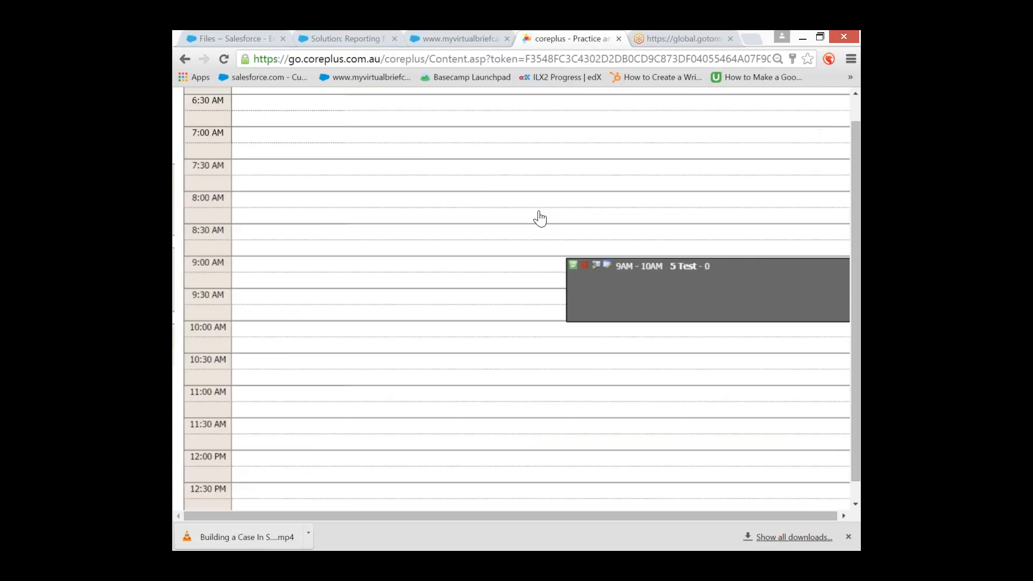
scroll(627, 166, "up", 4)
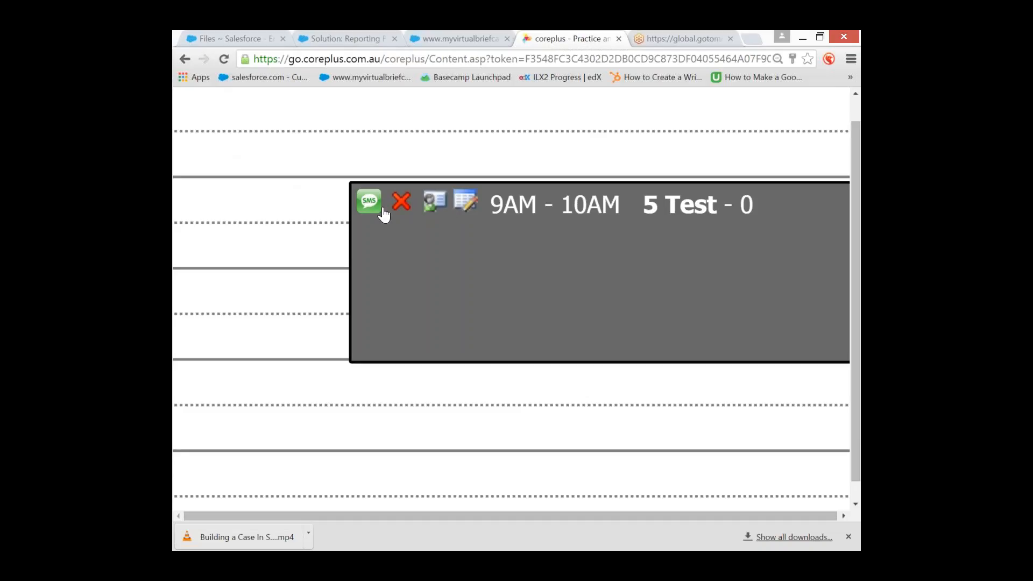
left_click(368, 203)
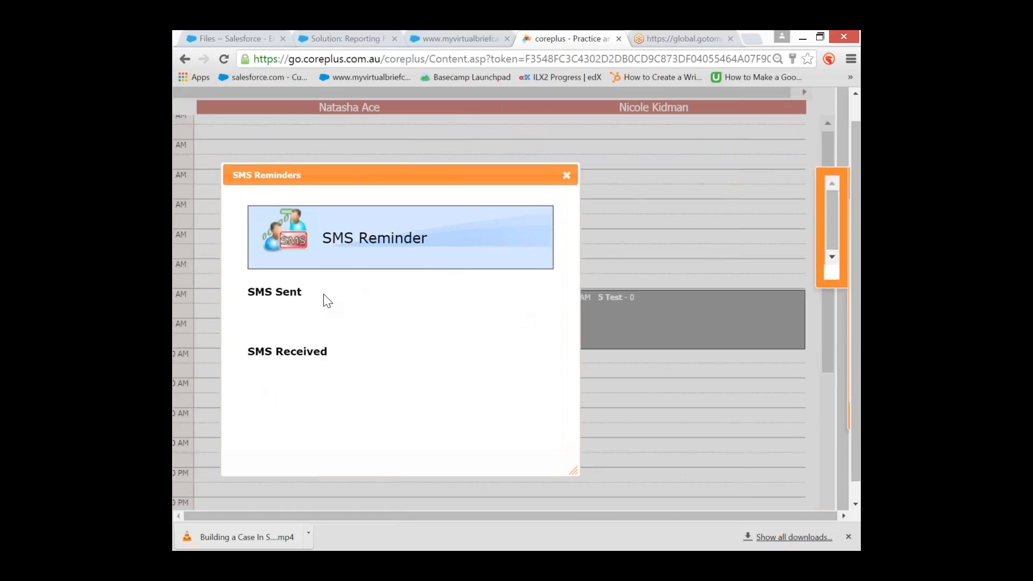
left_click(566, 175)
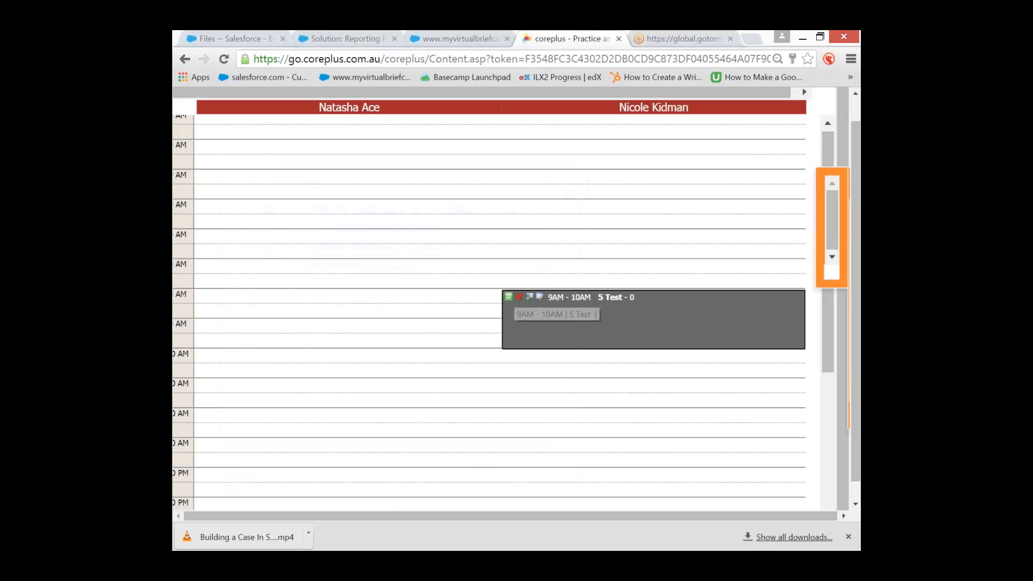
key("ctrl+minus")
key("ctrl+minus")
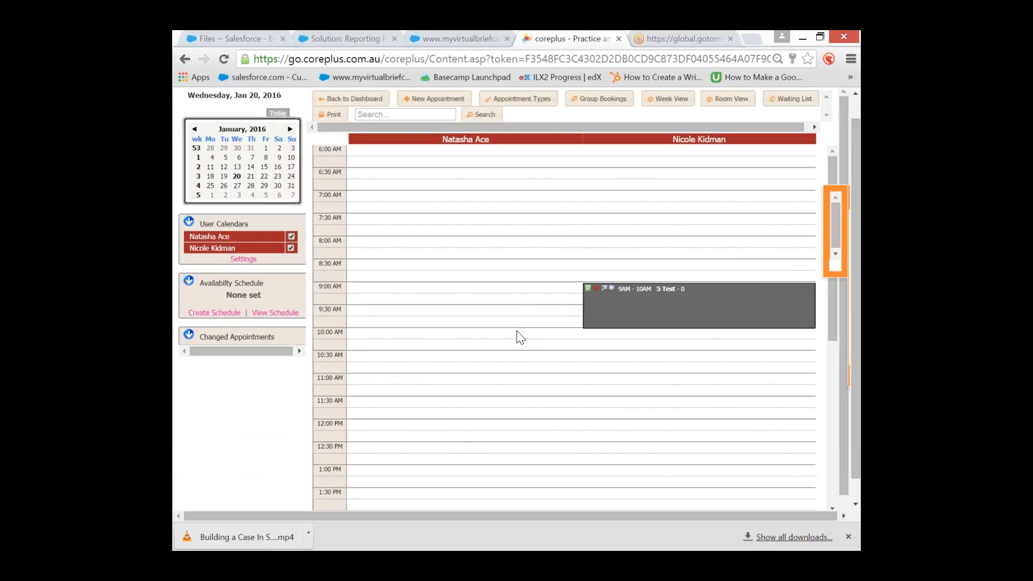
Delete the 9AM–10AM 5 Test appointment and confirm the deletion
left_click(596, 289)
left_click(568, 324)
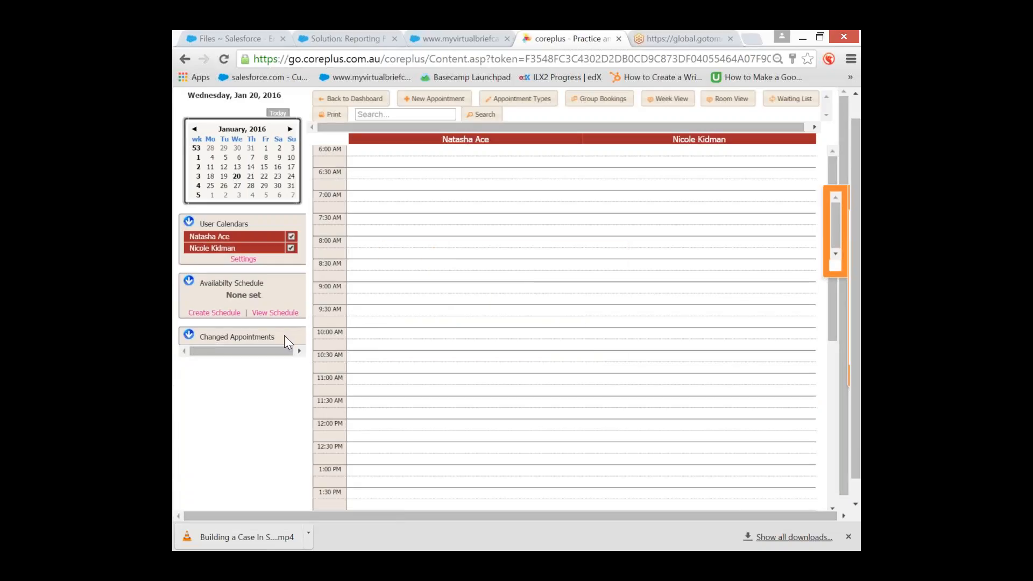
scroll(280, 325, "down", 1)
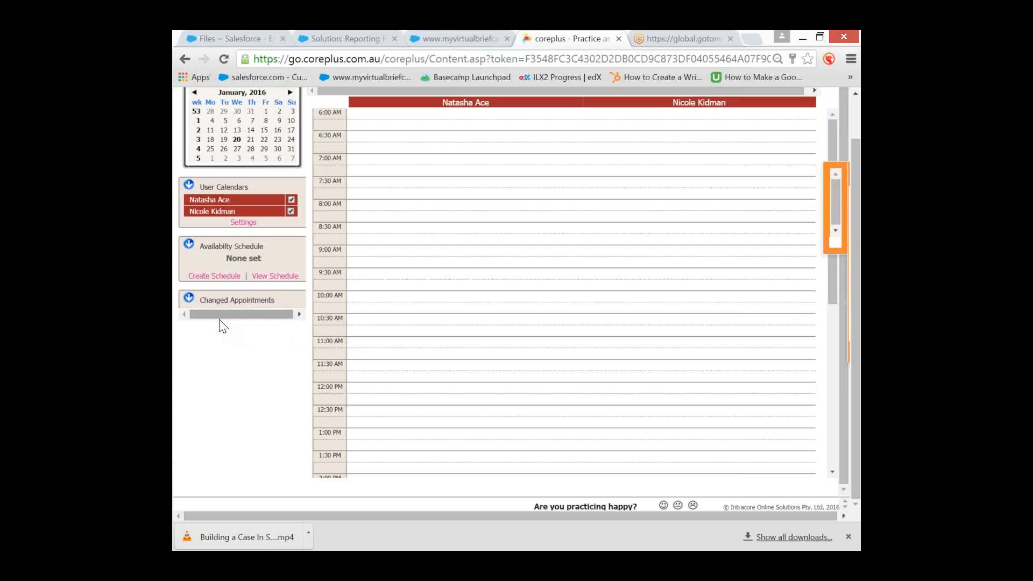
scroll(219, 320, "up", 3)
scroll(421, 220, "left", 4)
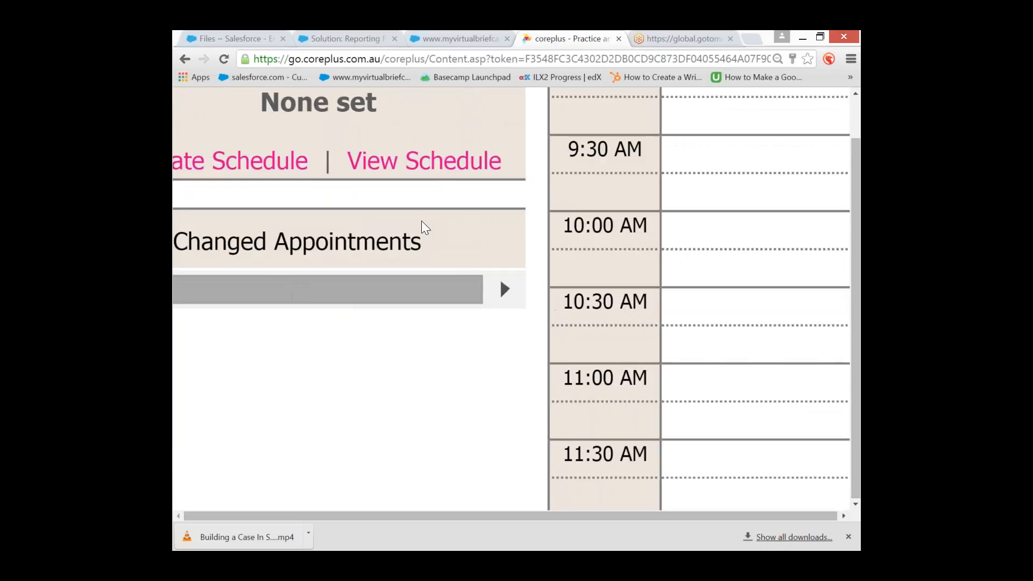
scroll(521, 153, "up", 2)
scroll(587, 125, "down", 4)
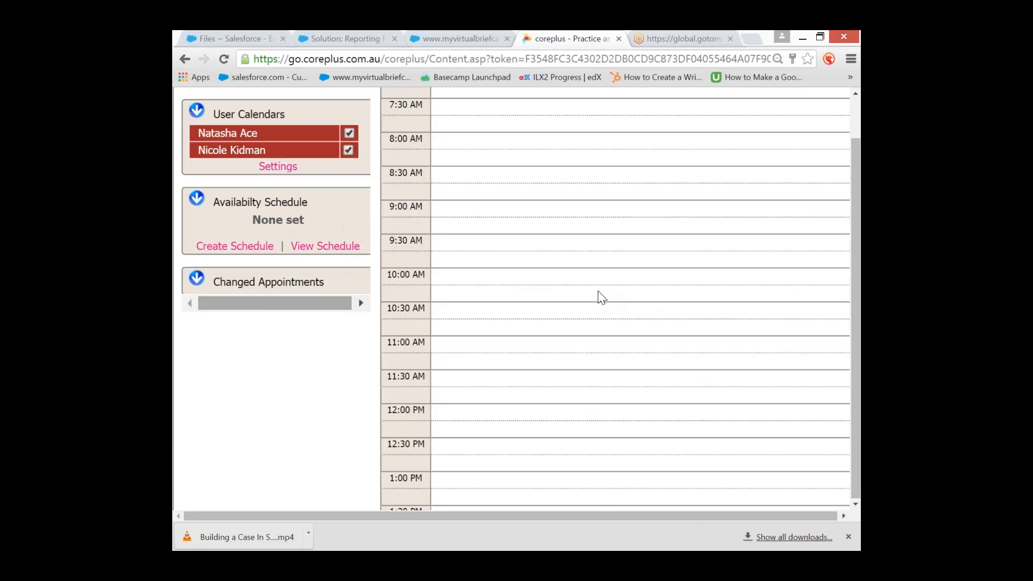
scroll(510, 264, "down", 2)
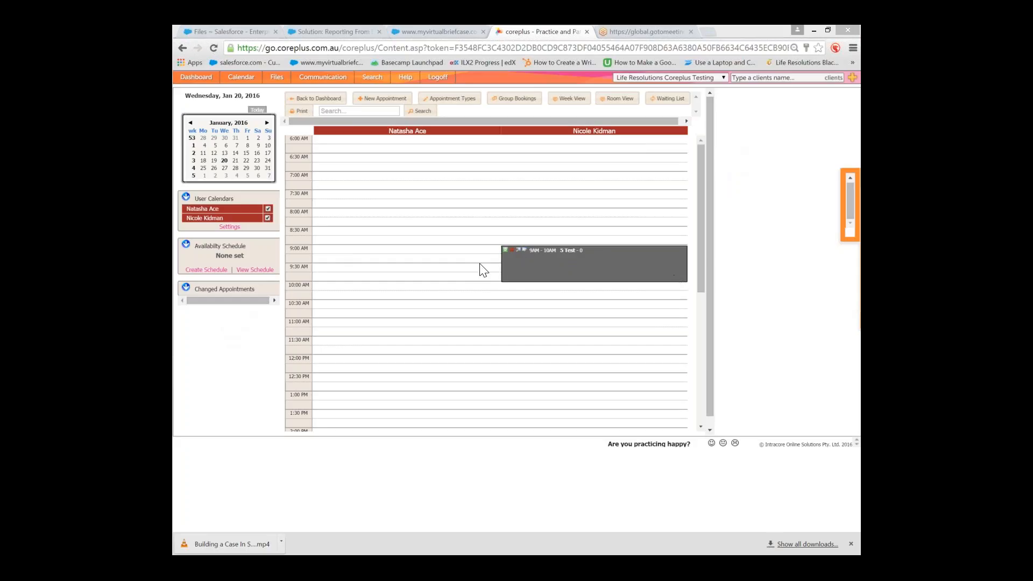
Open client 5 Test's file via the 9 AM appointment's 'Go to client file' option
right_click(519, 257)
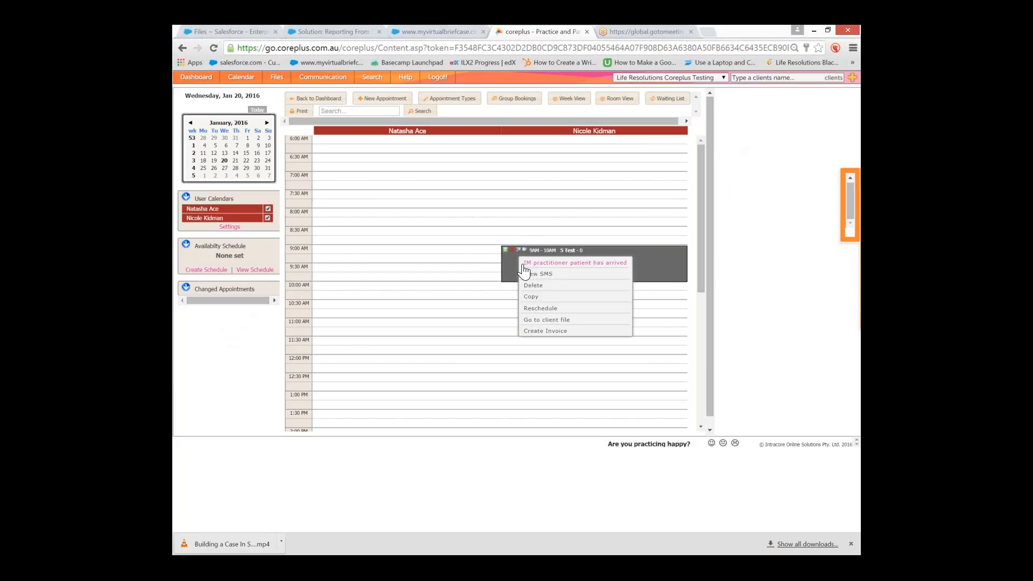
left_click(521, 306)
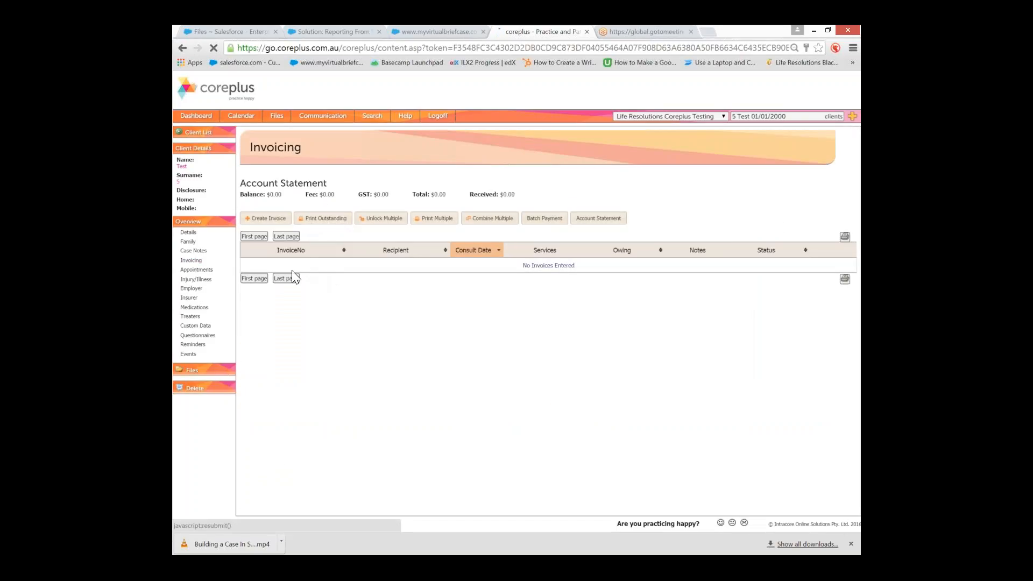
Review Test 5's past and deleted appointments, then create an invoice for the 20/01/2016 one
left_click(298, 278)
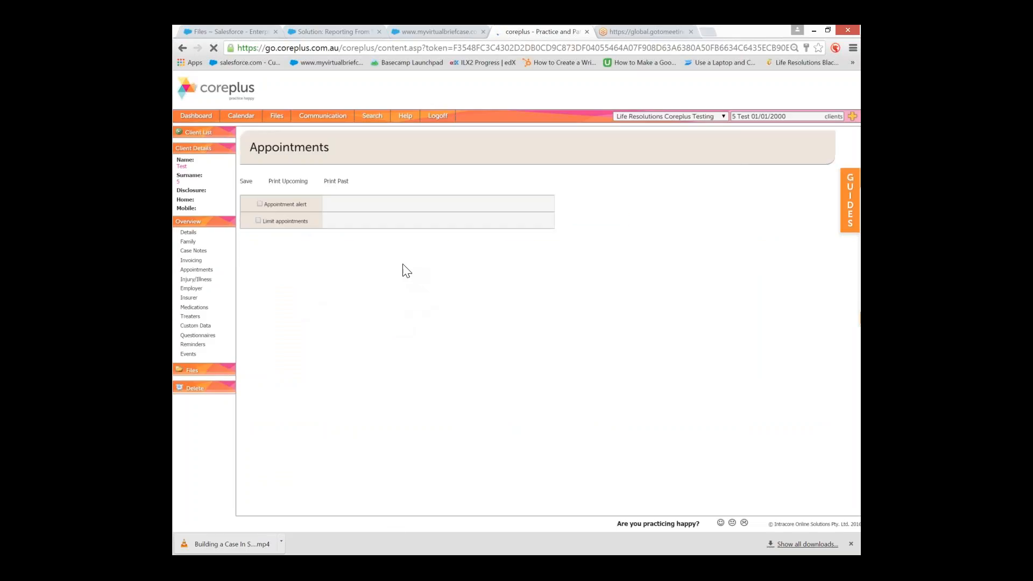
scroll(401, 269, "down", 2)
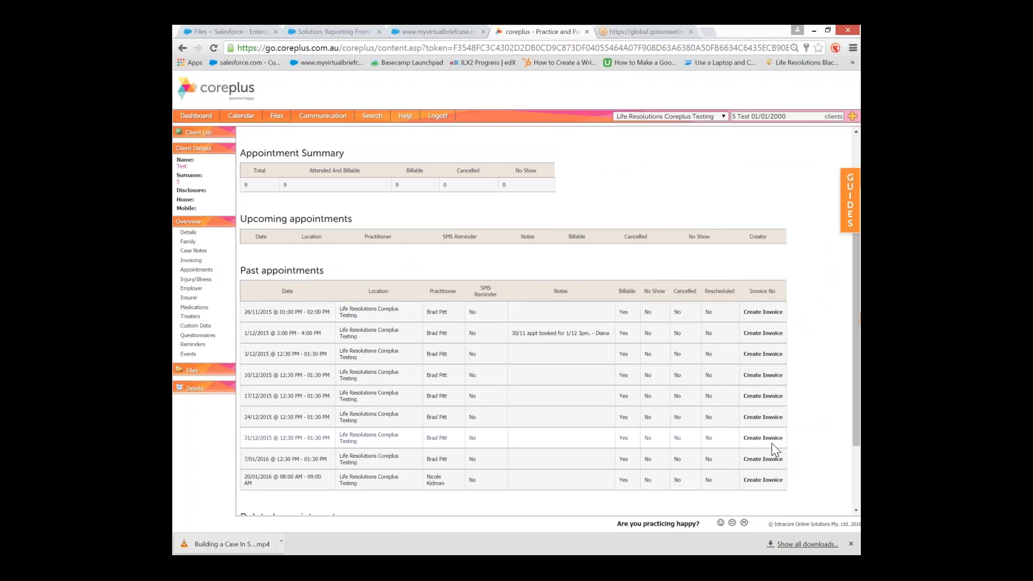
scroll(754, 423, "down", 1)
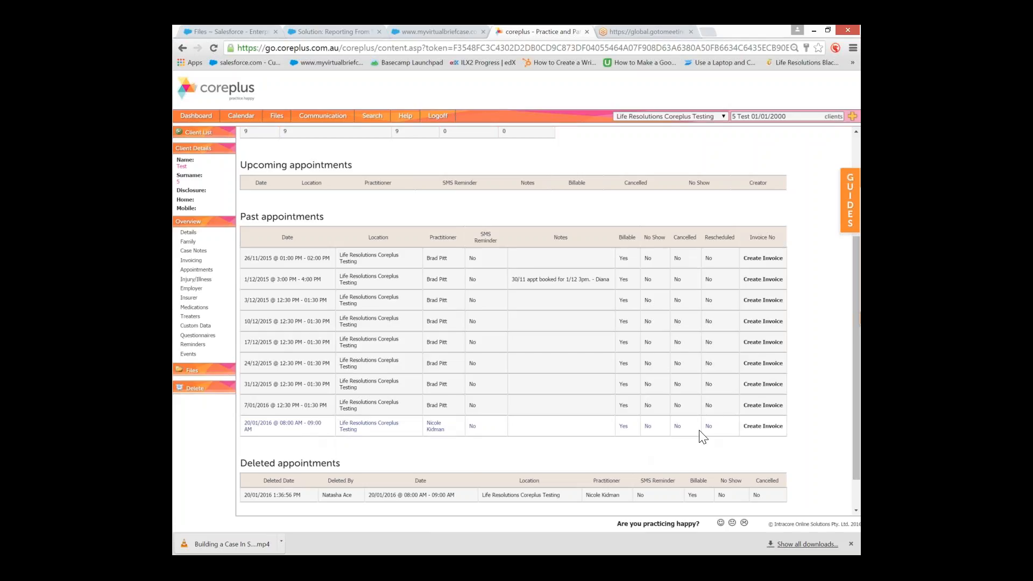
left_click(781, 428)
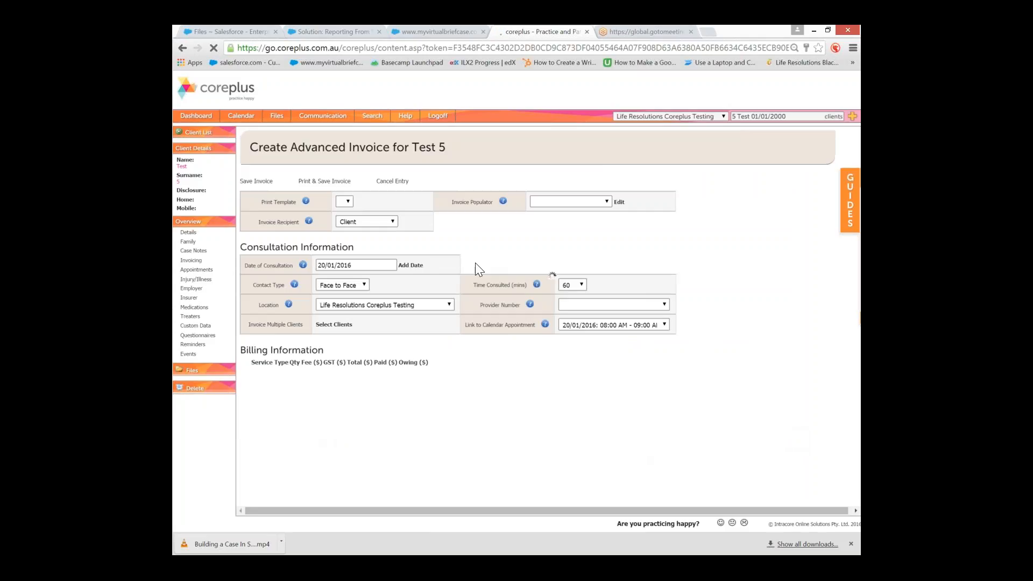
Keep the advanced invoice linked to the 20/01/2016 08:00 AM calendar appointment
left_click_drag(466, 332, 528, 334)
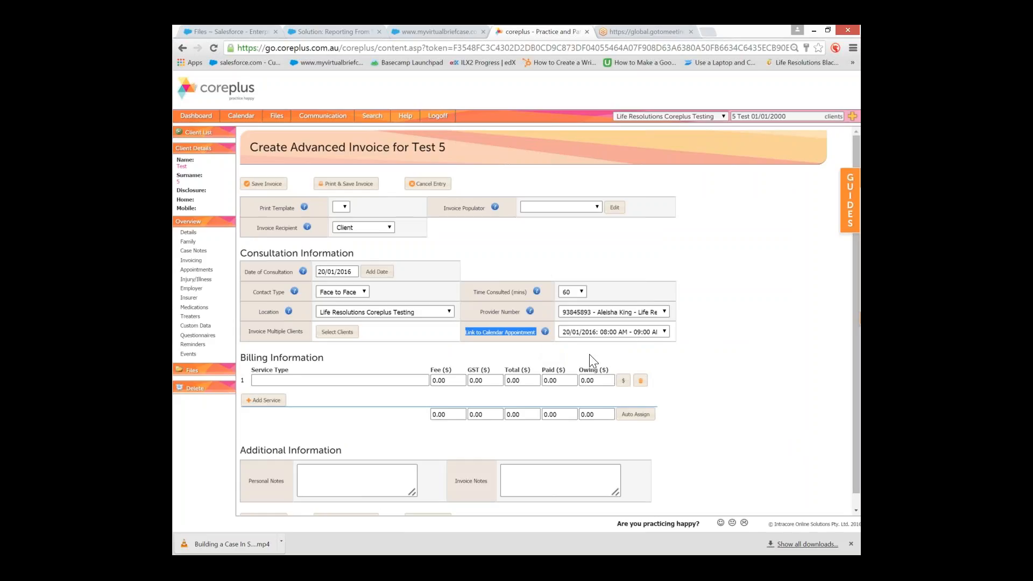
left_click(622, 332)
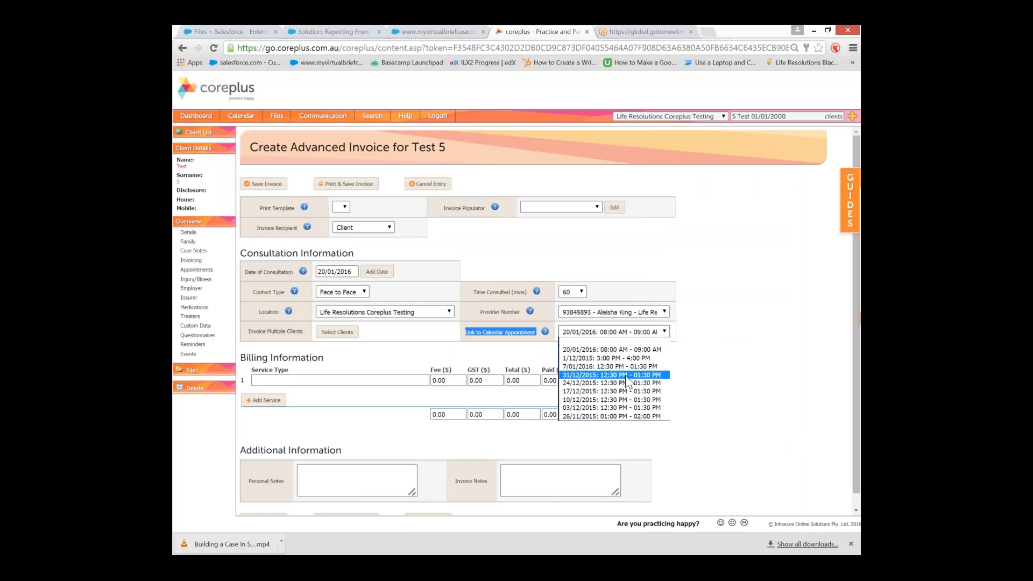
left_click(628, 350)
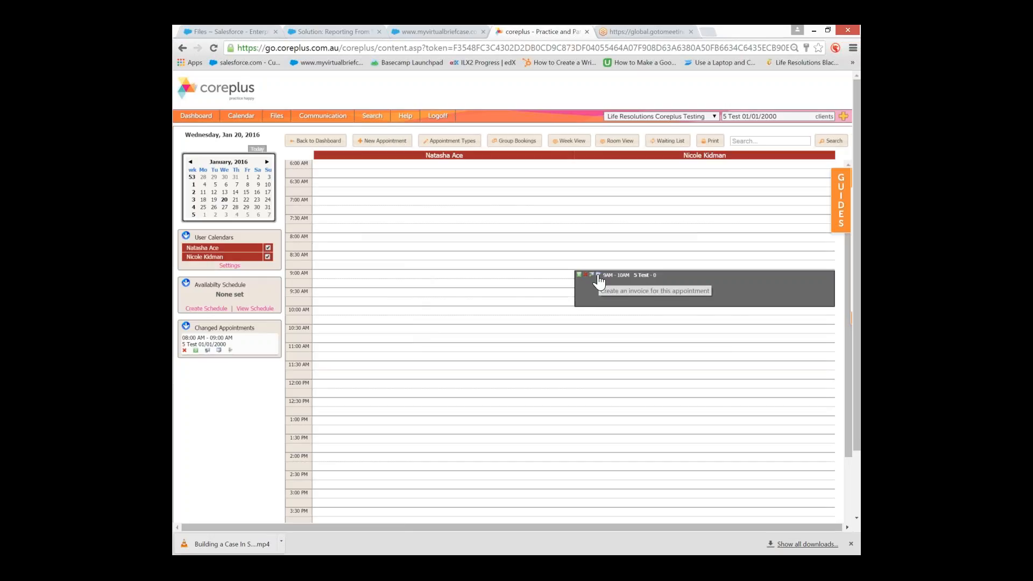
Open the Invoices dialog from the 9AM–10AM 5 Test appointment's create-invoice icon
left_click(597, 276)
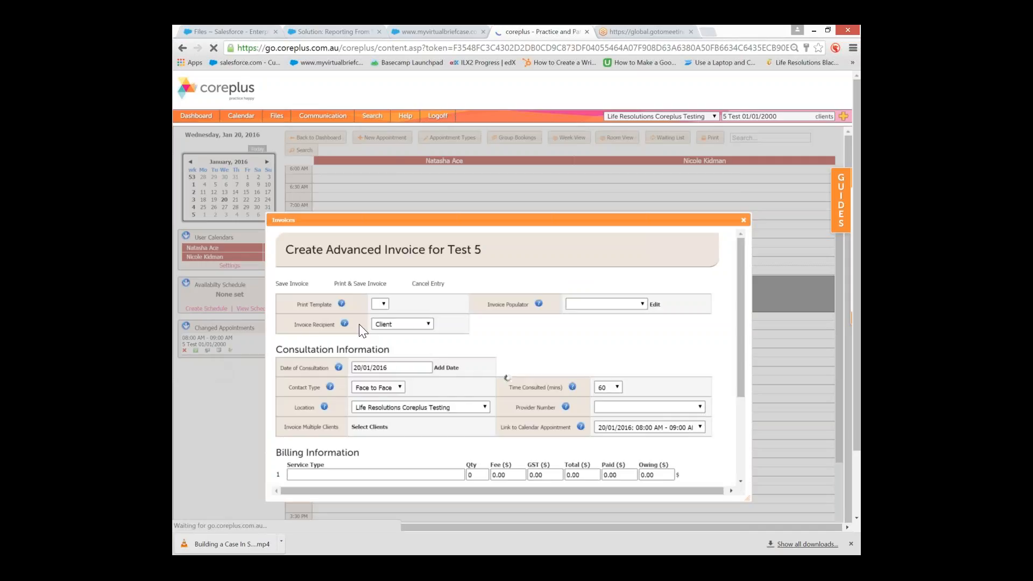
Try saving the invoice with the service type blank and dismiss the missing service type warning
scroll(571, 347, "down", 3)
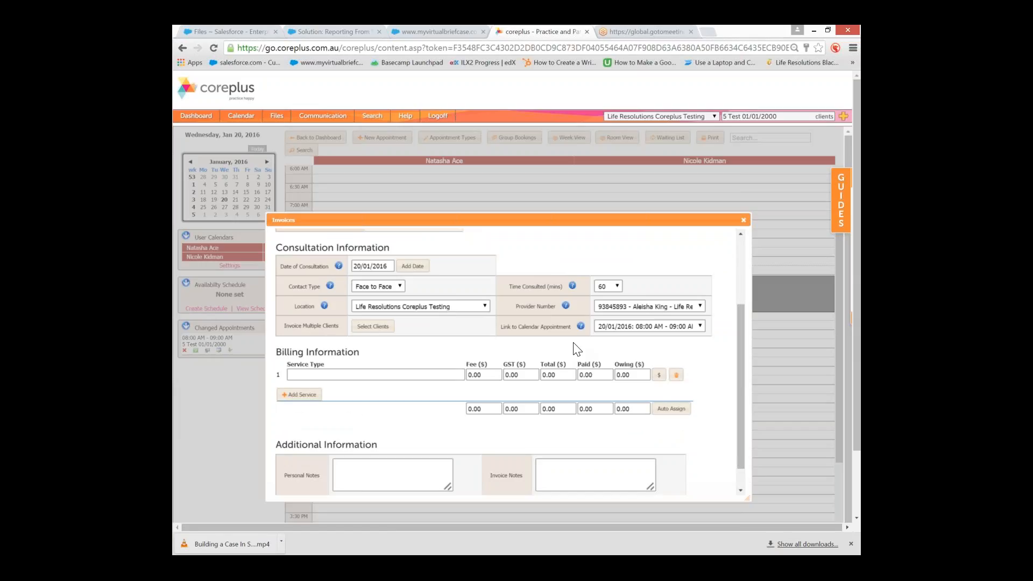
scroll(576, 350, "down", 1)
left_click(409, 347)
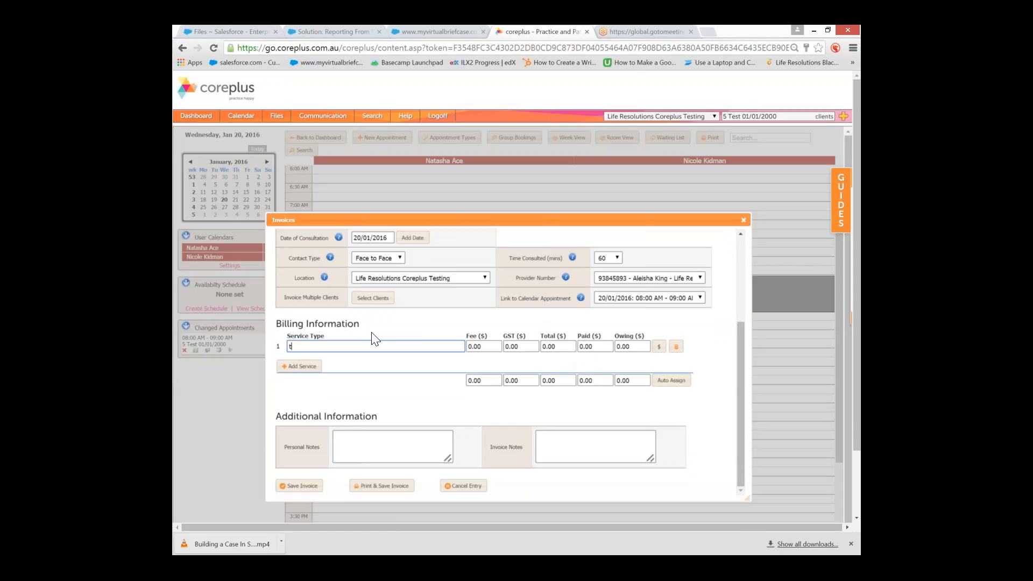
key("BackSpace")
scroll(598, 358, "down", 2)
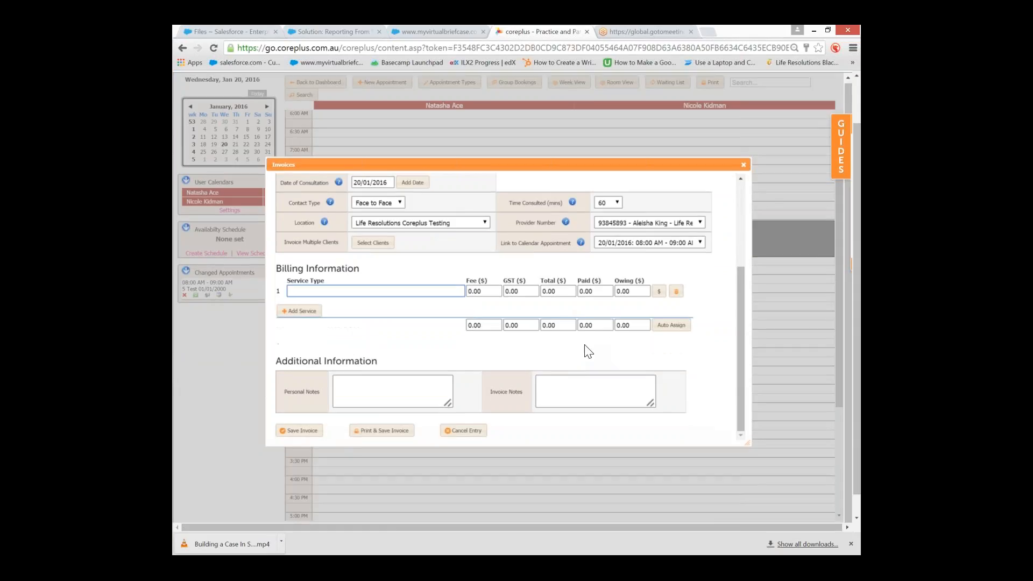
left_click(311, 409)
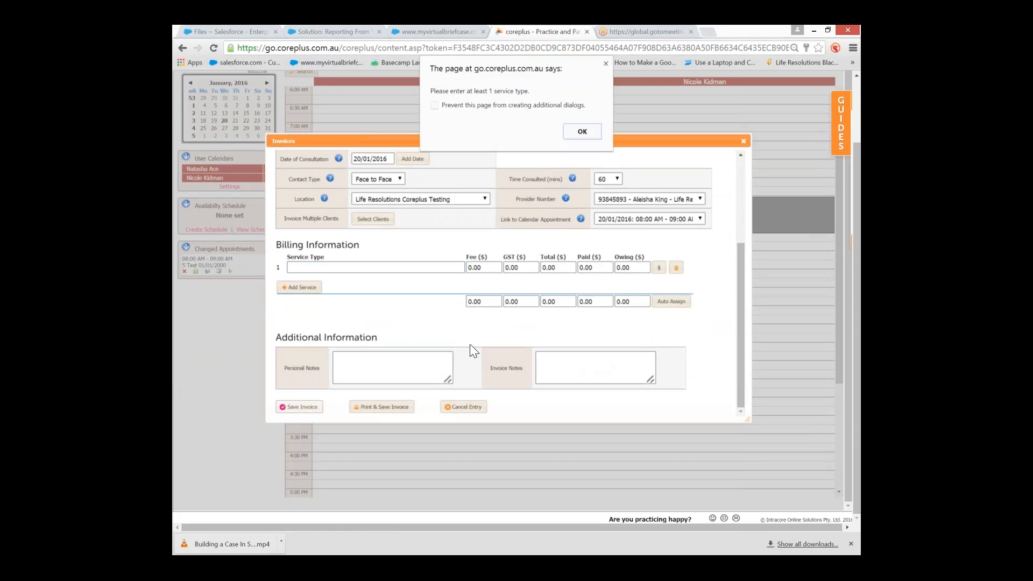
left_click(579, 133)
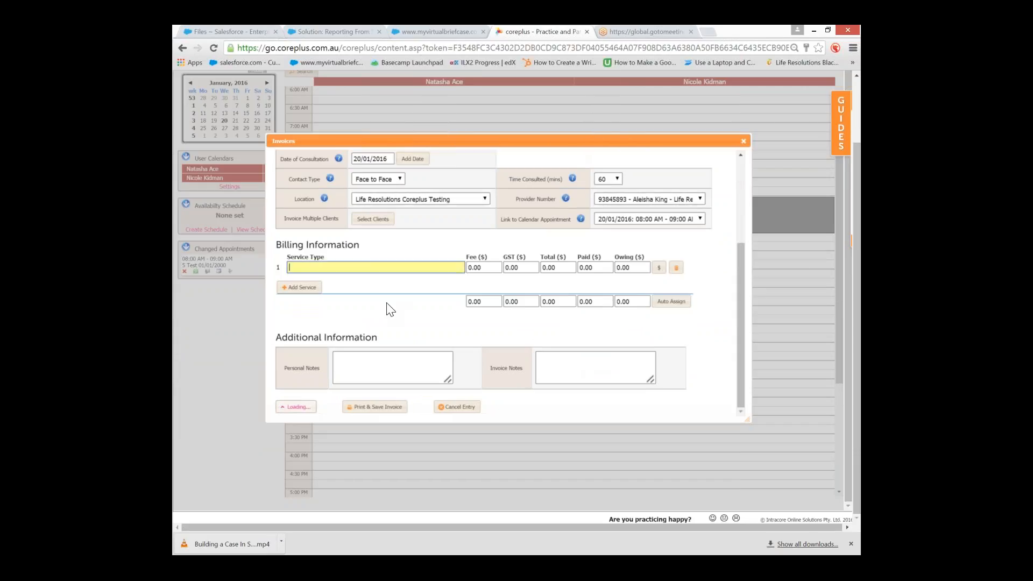
Enter 'test' as the service type and save invoice 160120-1, accepting the warning
type("test")
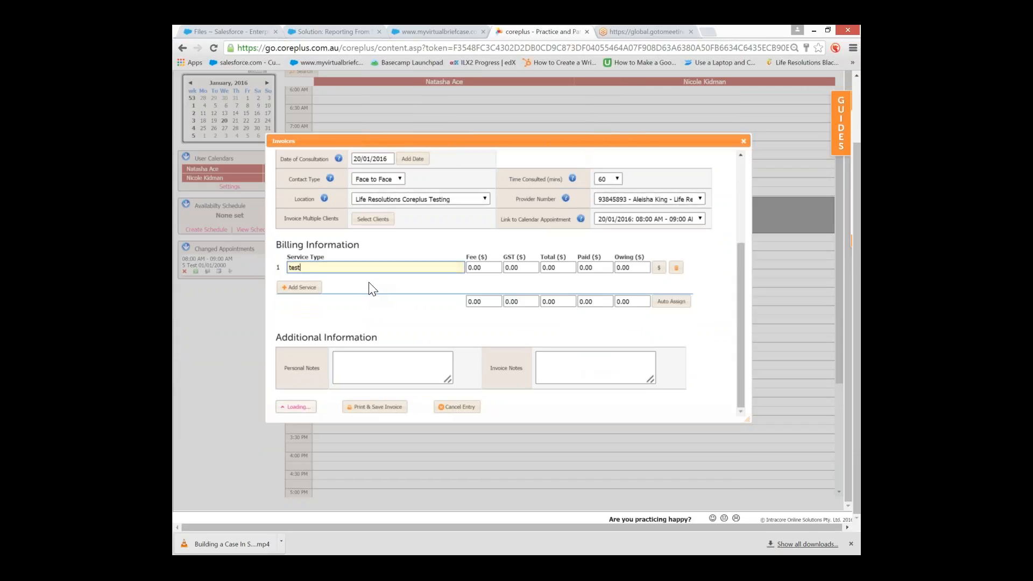
key("Tab")
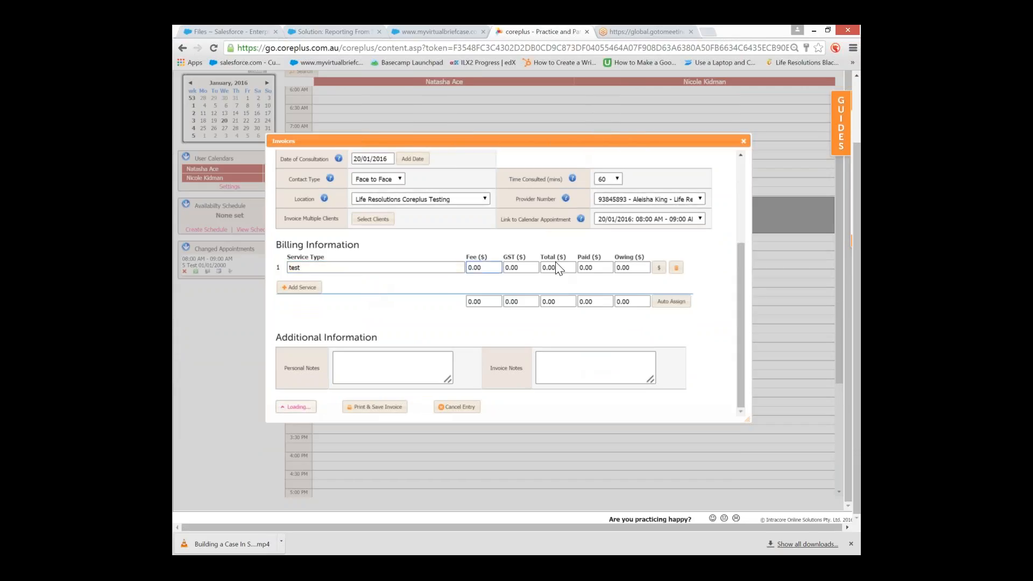
left_click(285, 408)
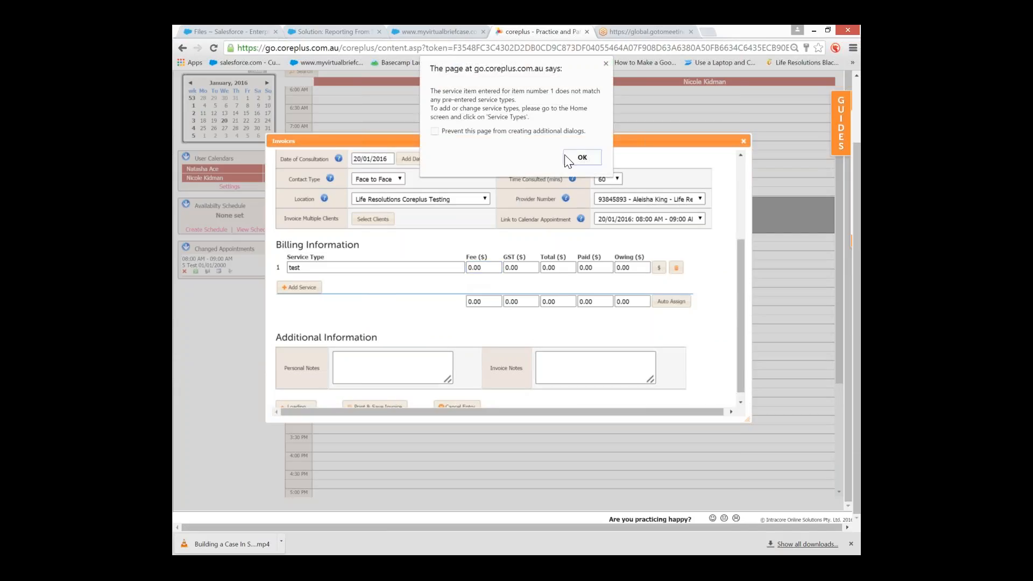
left_click(576, 158)
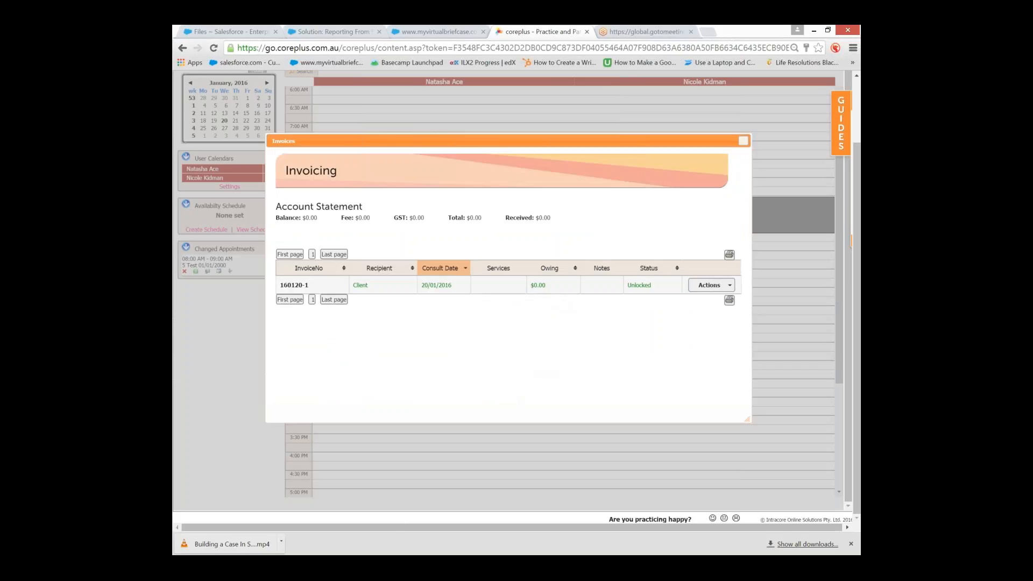
Close the invoices window and reopen Test 5's record to view the insurer details
left_click(744, 141)
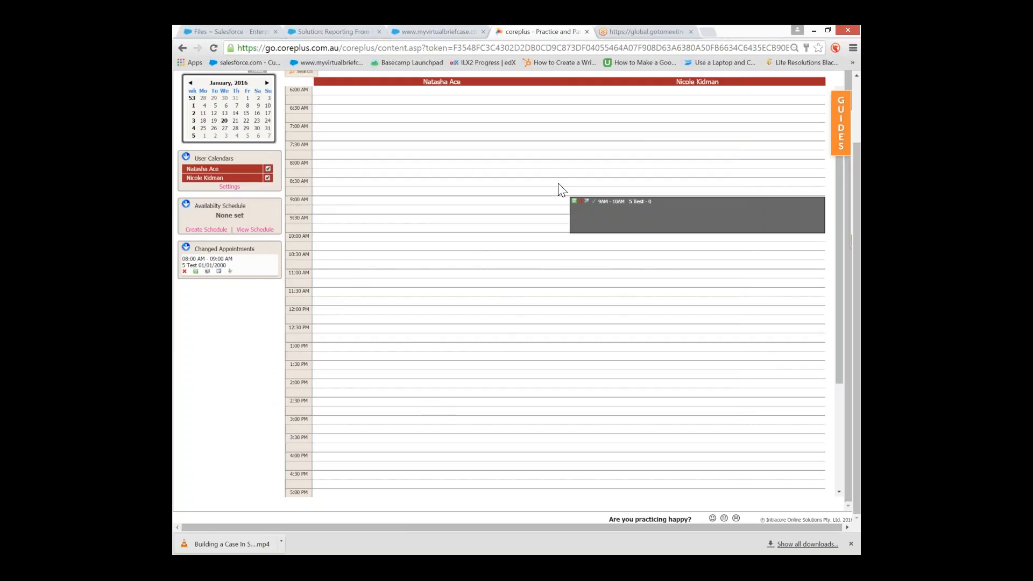
left_click(586, 209)
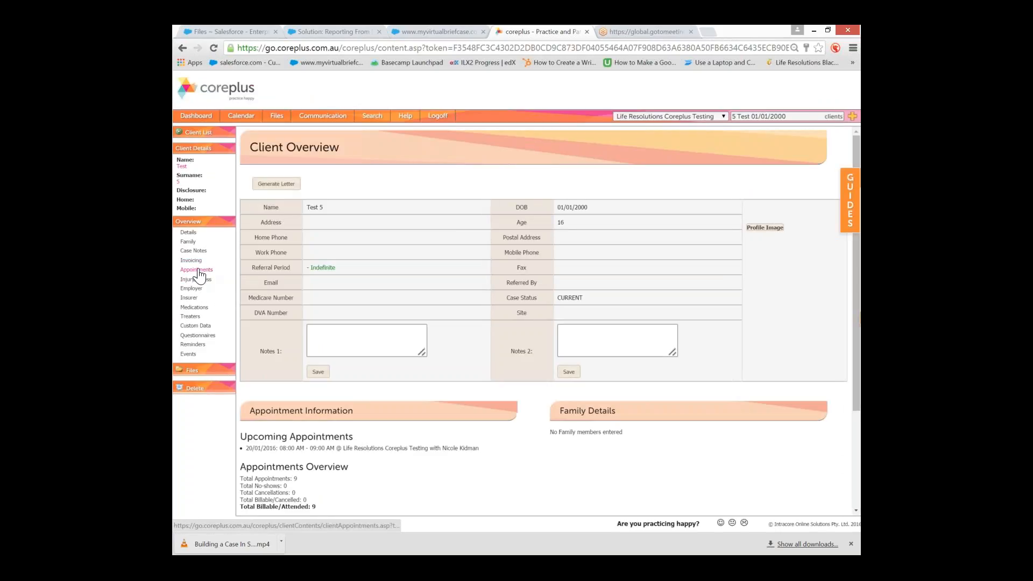
left_click(215, 298)
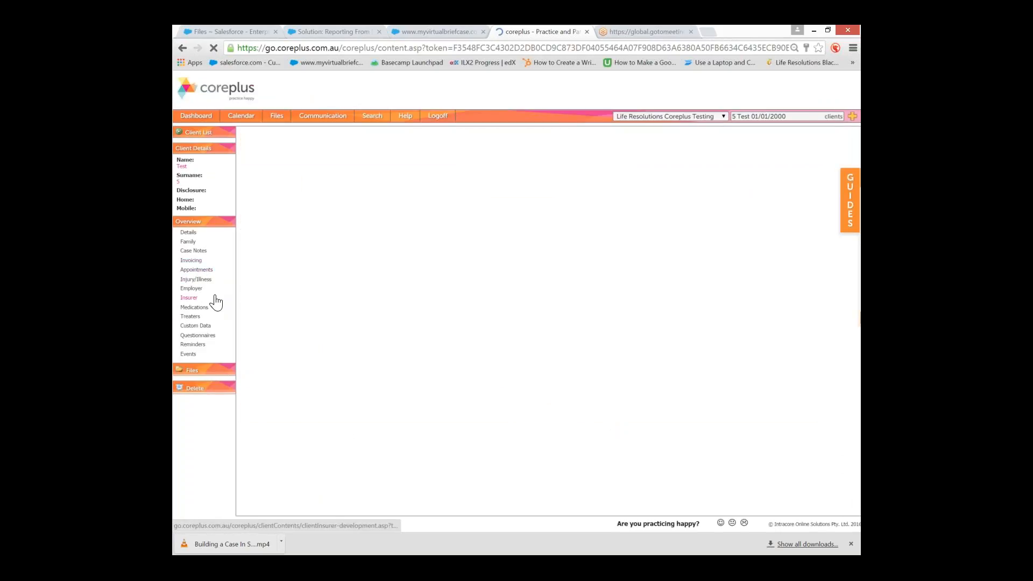
Go to the calendar, then switch to the GoToMeeting browser tab
right_click(242, 118)
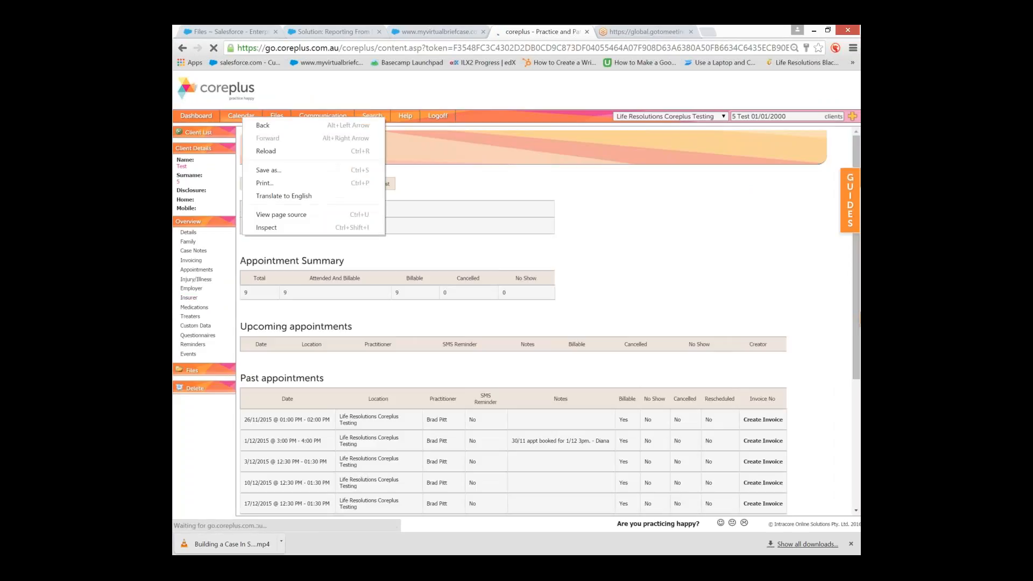
left_click(234, 118)
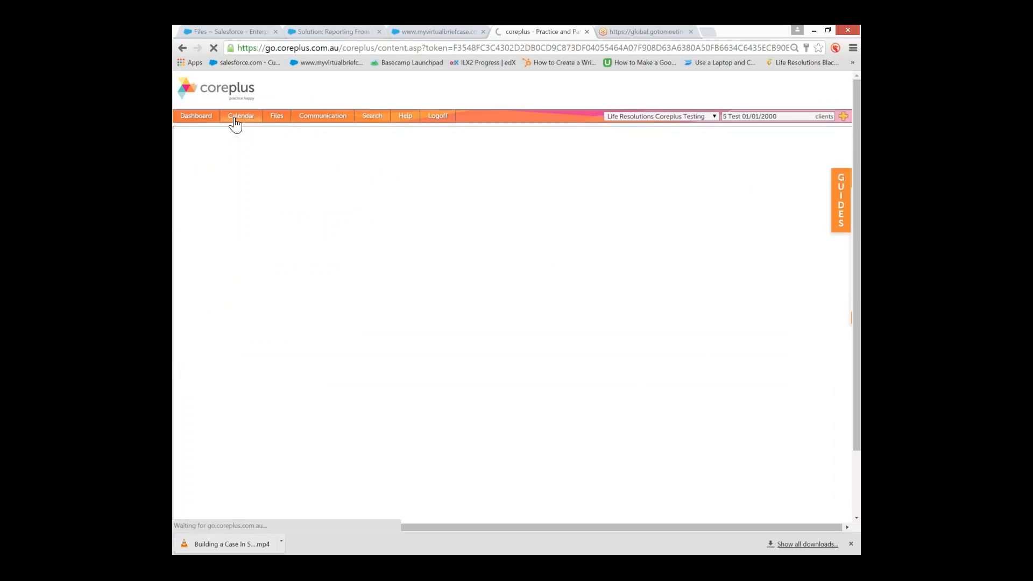
right_click(234, 121)
left_click(226, 131)
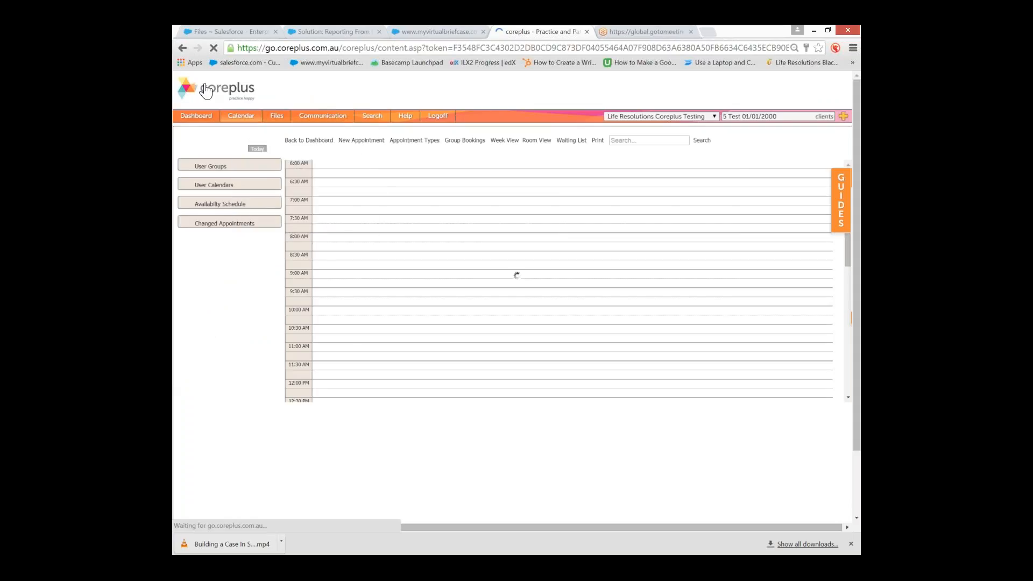
left_click(638, 30)
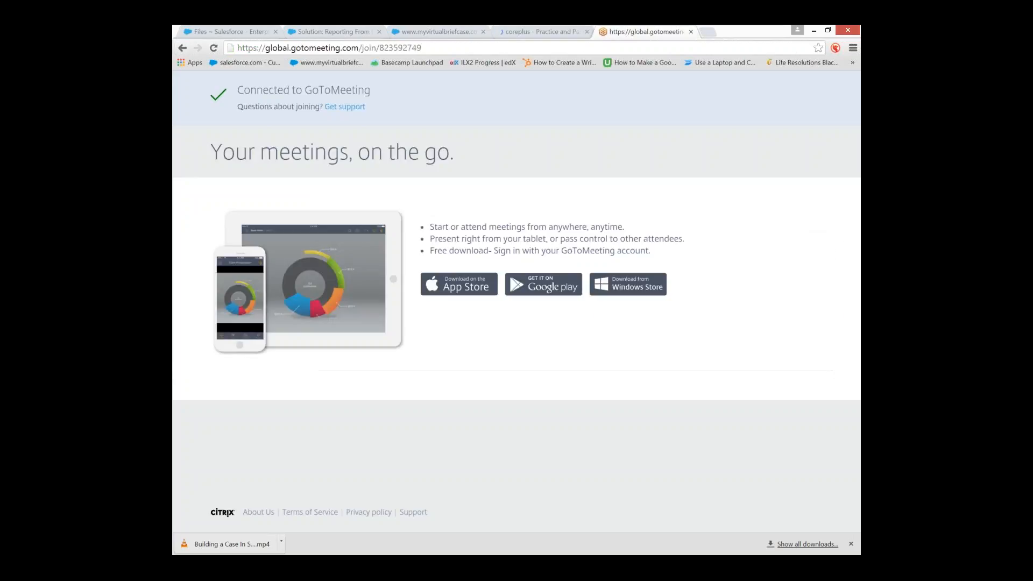
Load the coreplus website and login page, then close the marketing tab to reach the dashboard
left_click(494, 48)
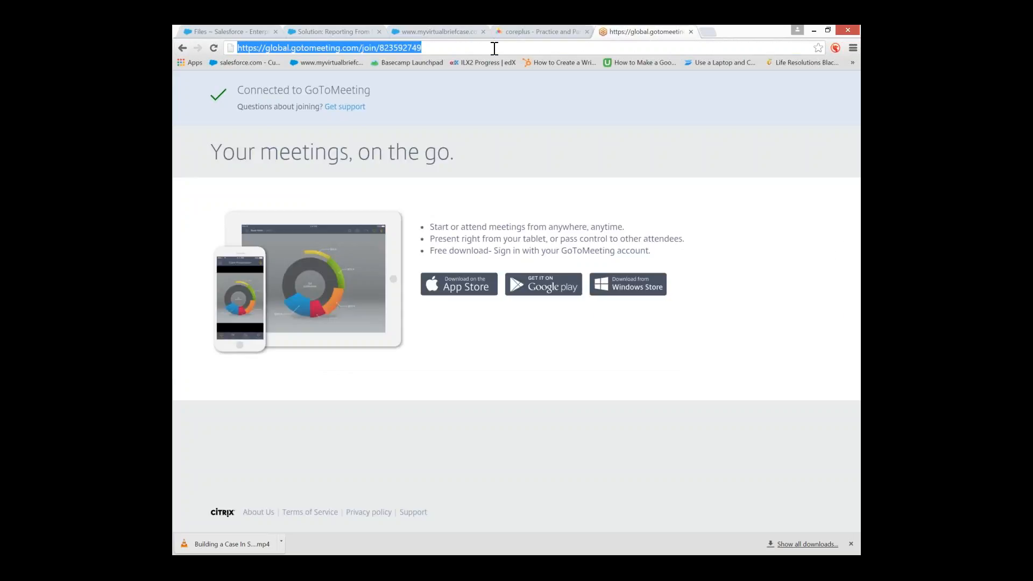
type("coreplus.com.au")
key("Return")
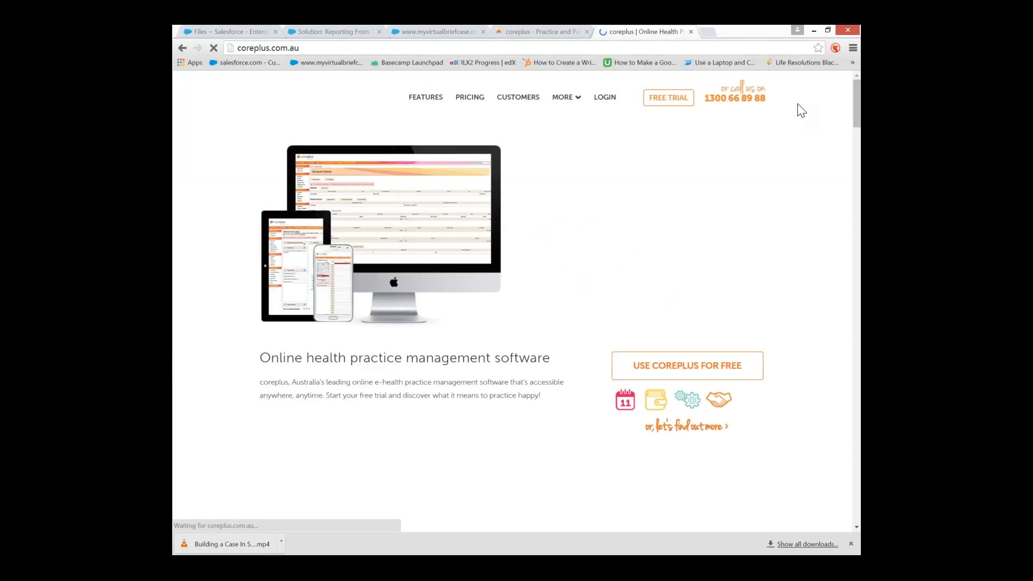
left_click(602, 98)
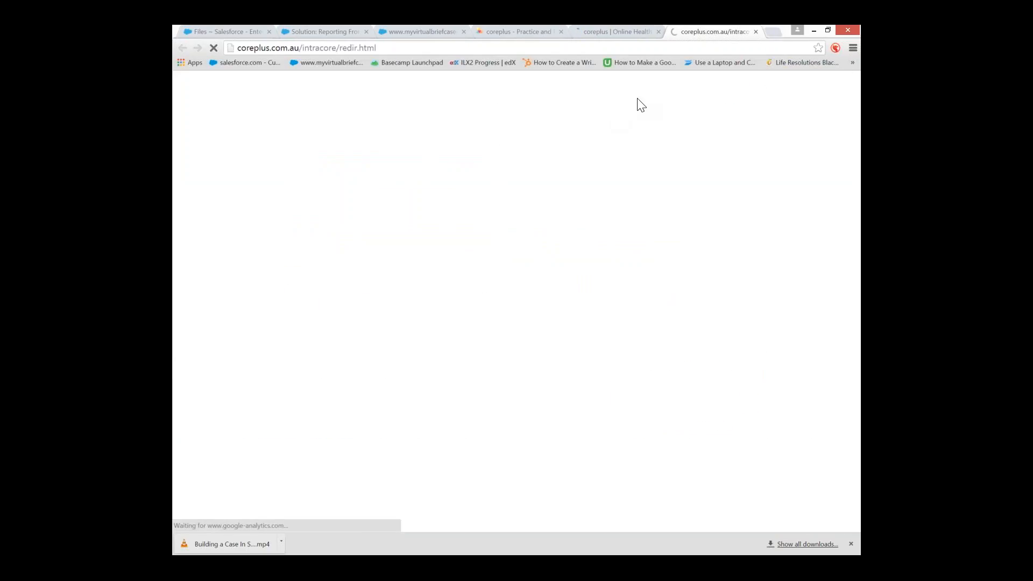
left_click(628, 30)
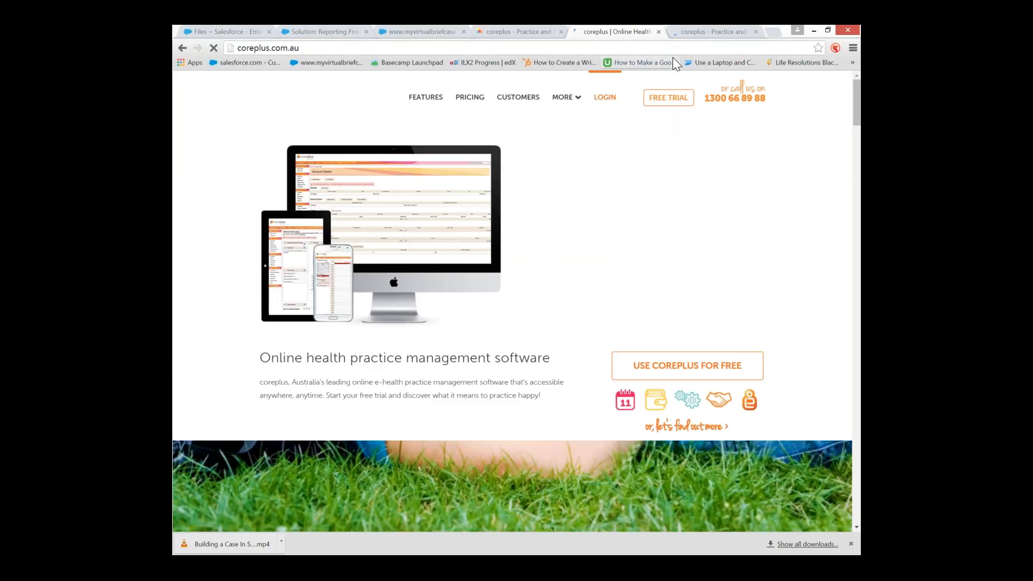
left_click(658, 32)
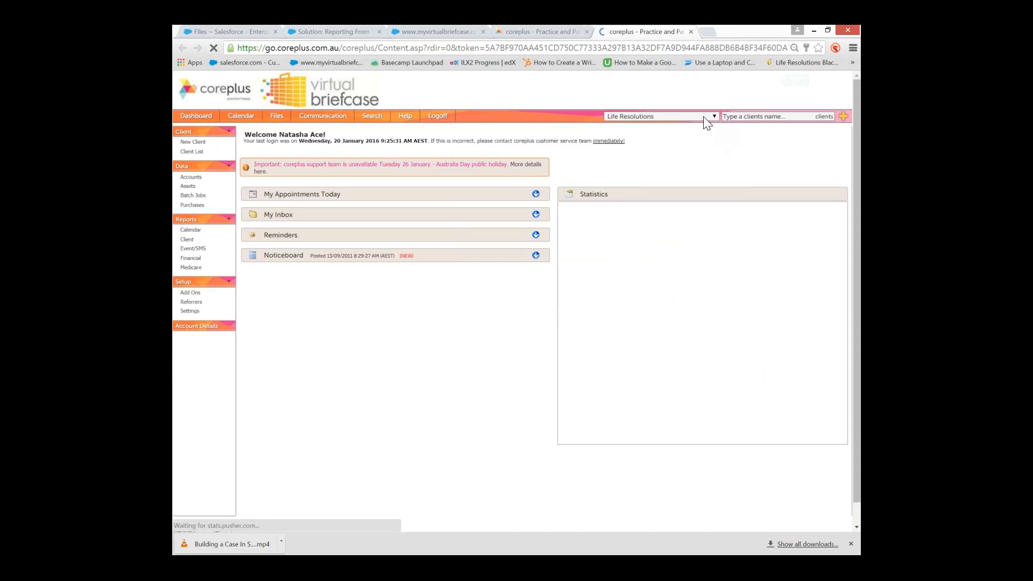
Select the Life Resolutions Coreplus Testing location and show the calendar tab with the 9AM–10AM 5 Test appointment
left_click(703, 116)
scroll(705, 162, "down", 10)
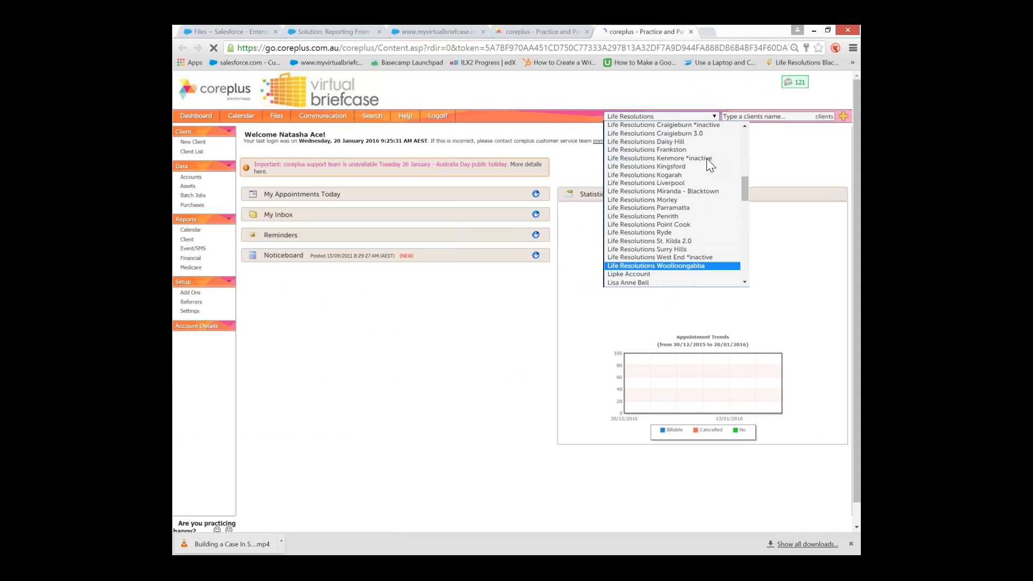
scroll(712, 150, "up", 4)
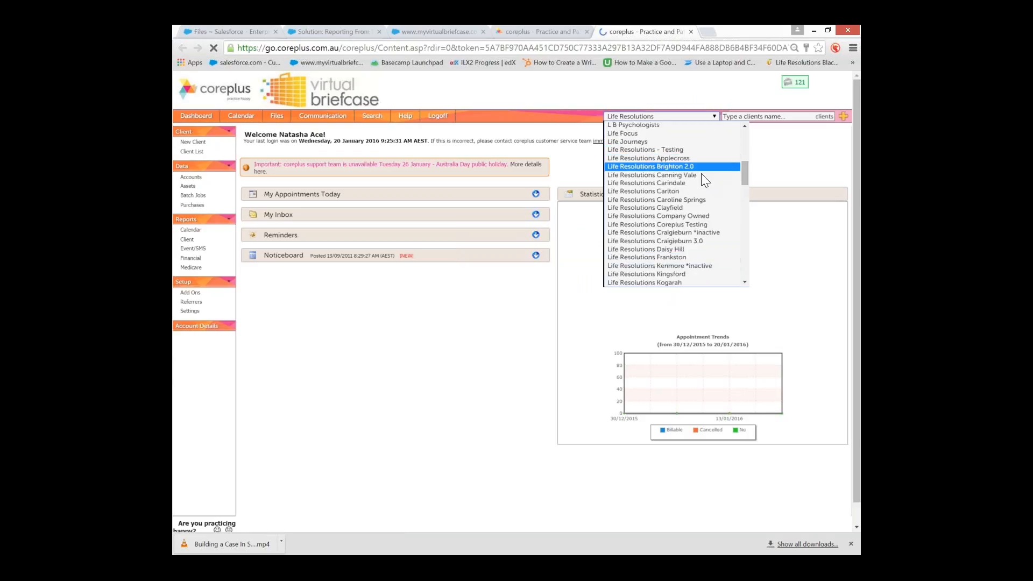
left_click(680, 224)
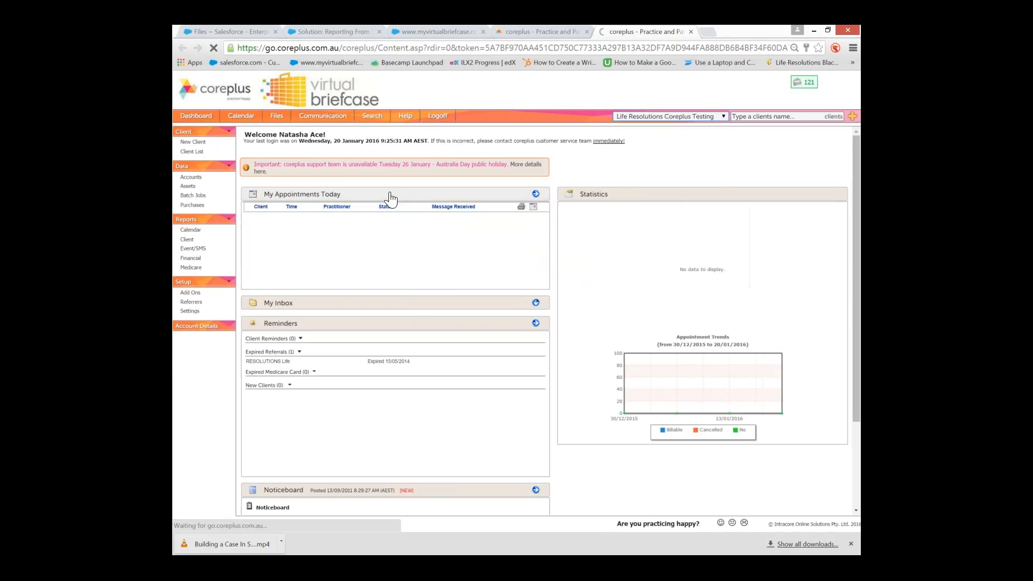
left_click(536, 33)
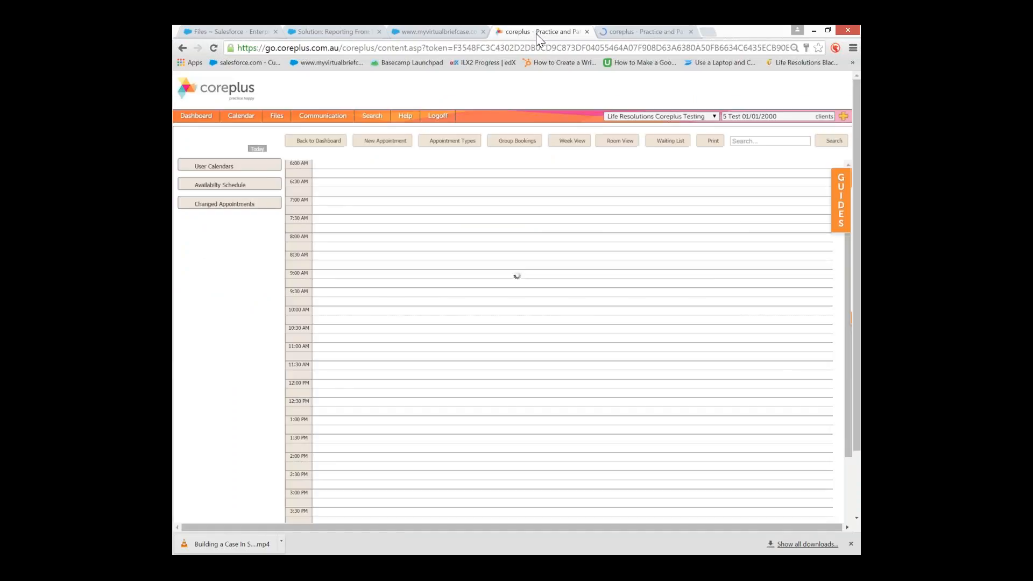
left_click(657, 32)
left_click(496, 35)
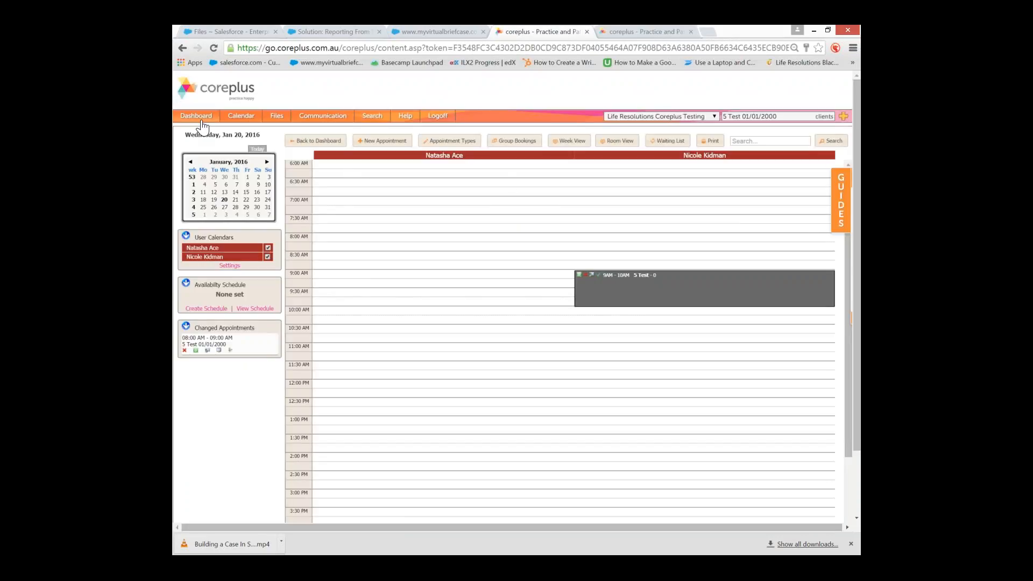
Search 'te', open client 5 Test (01/01/2000), and list their nine past appointments
left_click(650, 31)
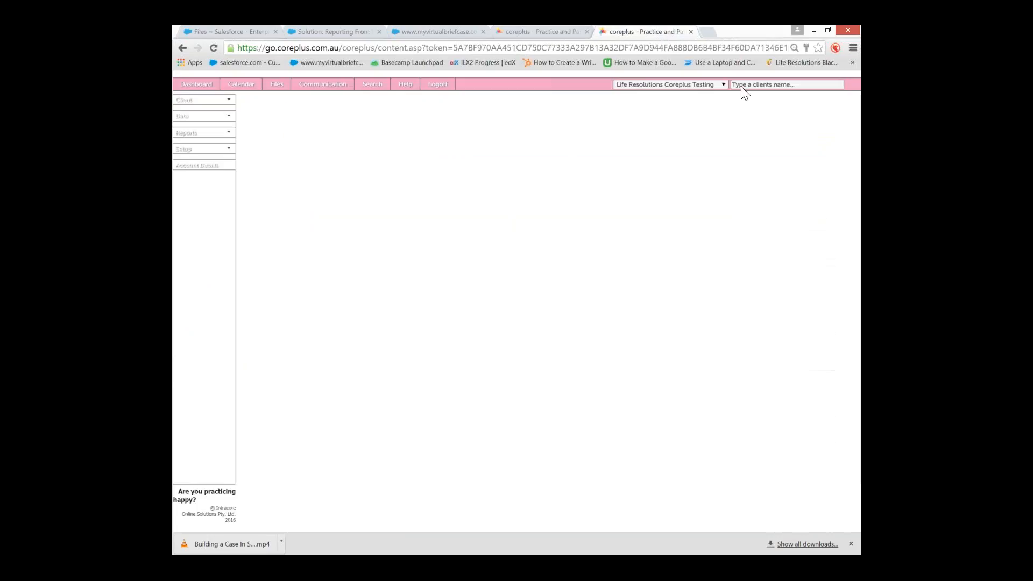
left_click(740, 116)
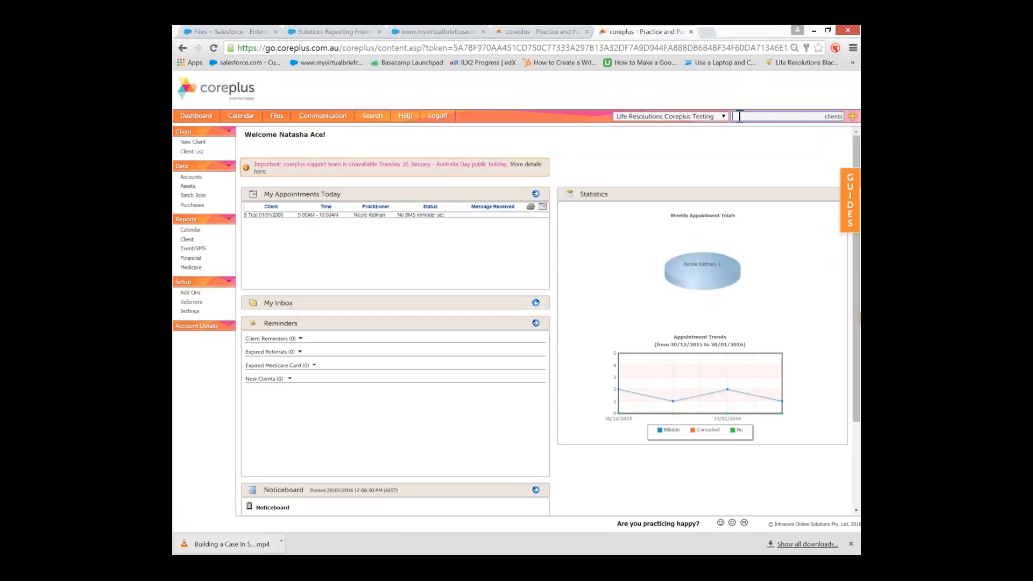
type("test")
left_click(744, 132)
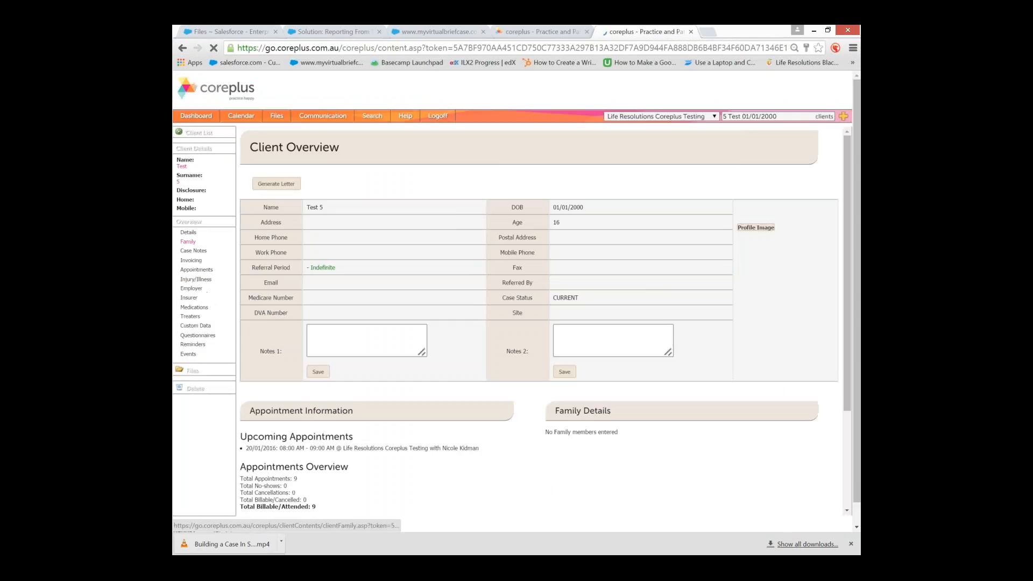
left_click(238, 267)
scroll(699, 310, "down", 2)
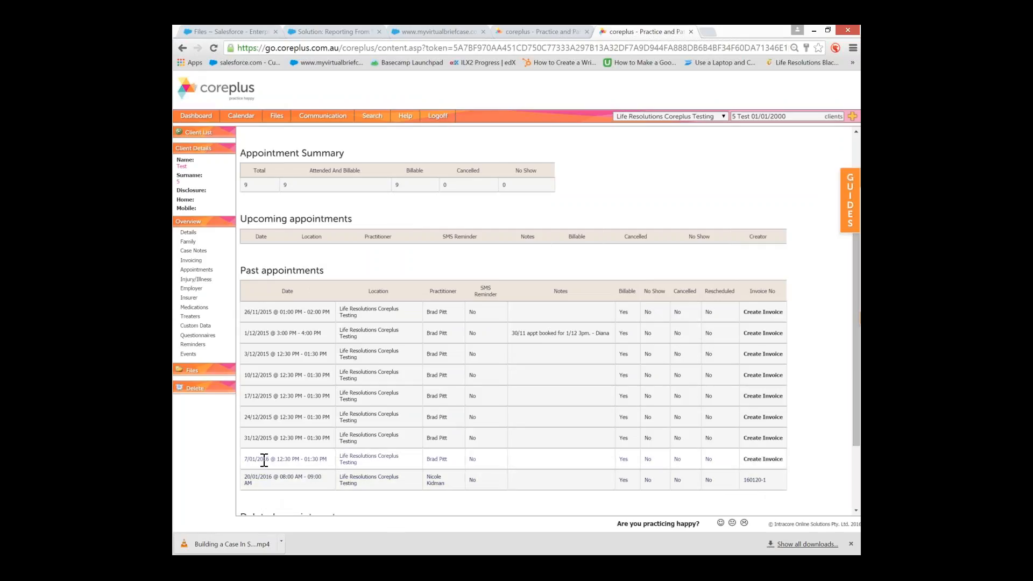
Jump the calendar tab to Thursday 7 January 2016
left_click(541, 31)
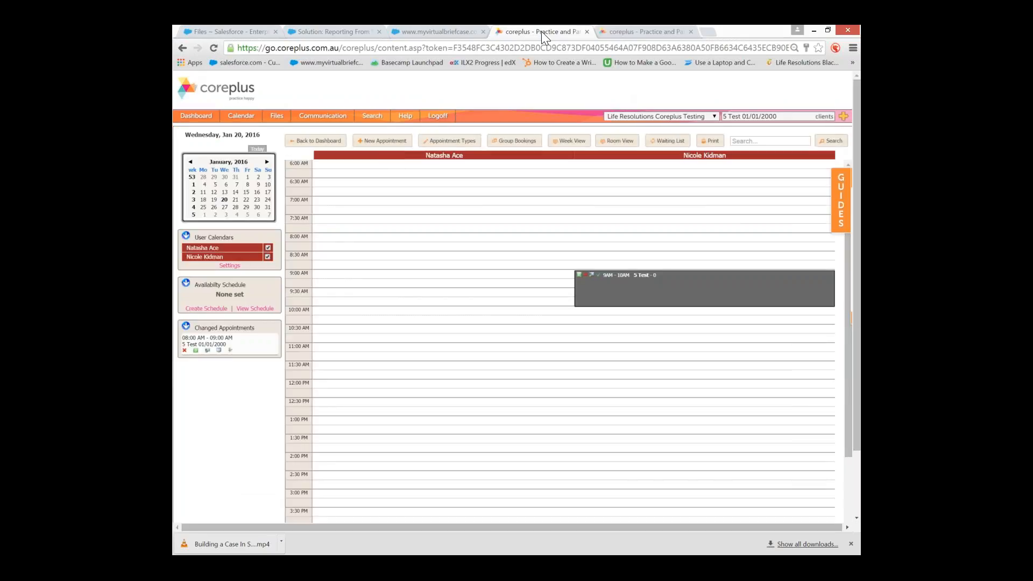
left_click(237, 184)
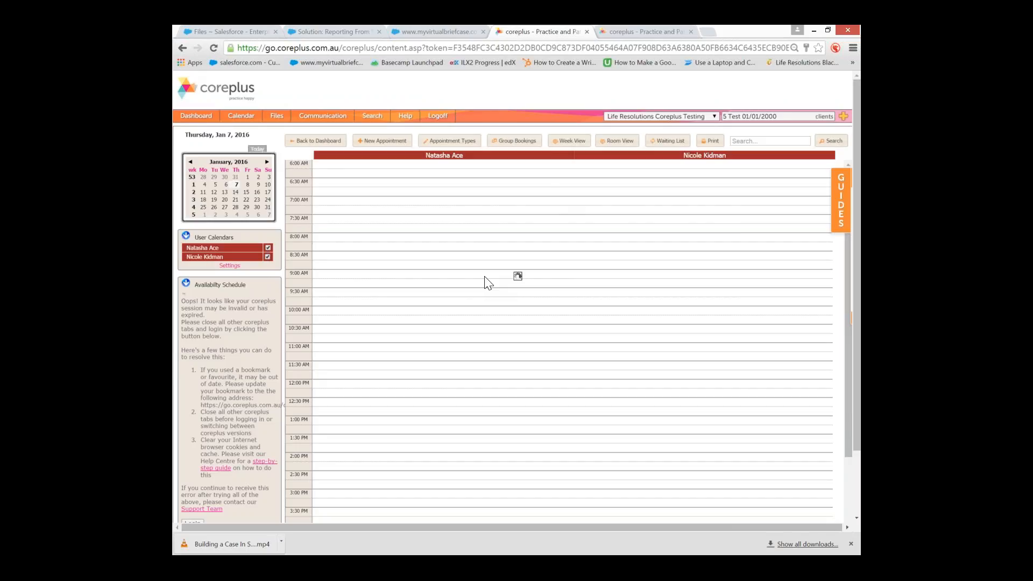
scroll(485, 278, "down", 7)
scroll(486, 278, "up", 7)
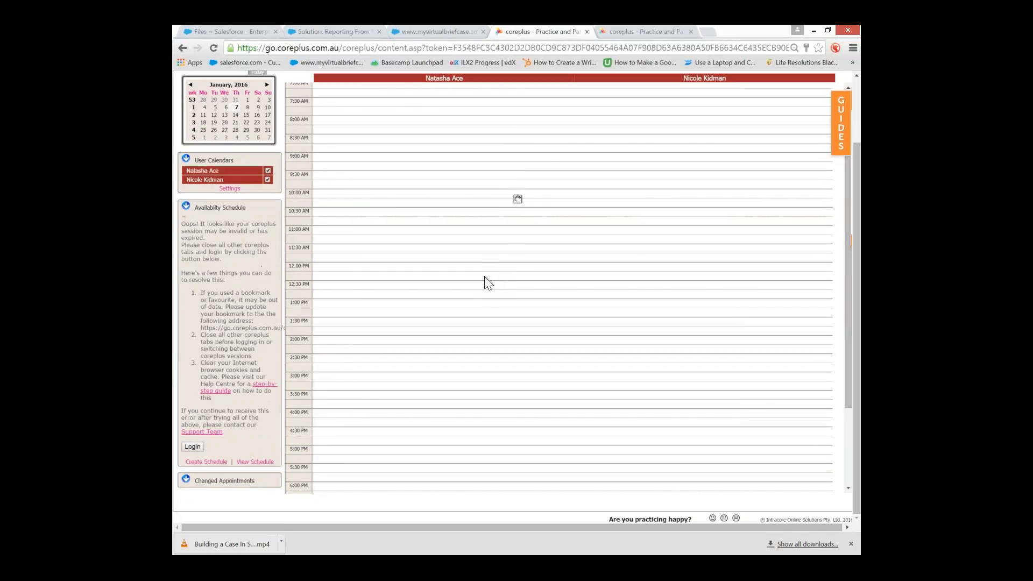
scroll(488, 282, "down", 4)
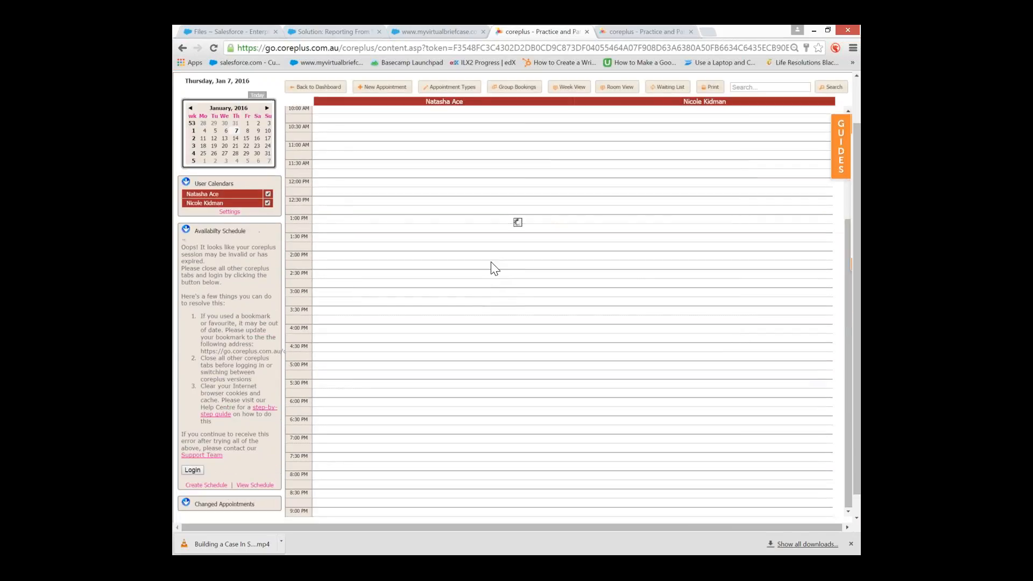
Reload the calendar page, then close the tab showing the invalid session
left_click(503, 47)
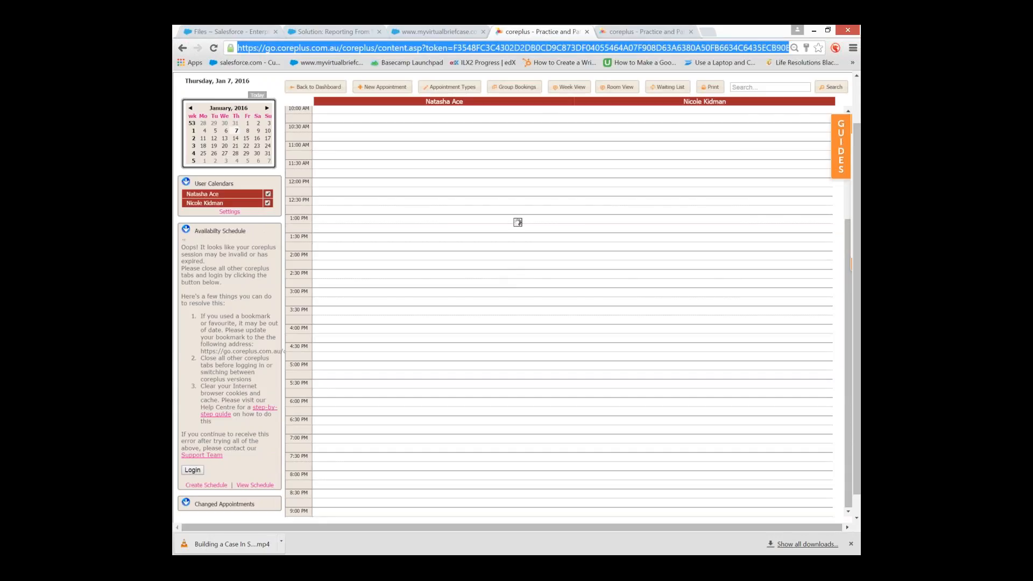
key("Return")
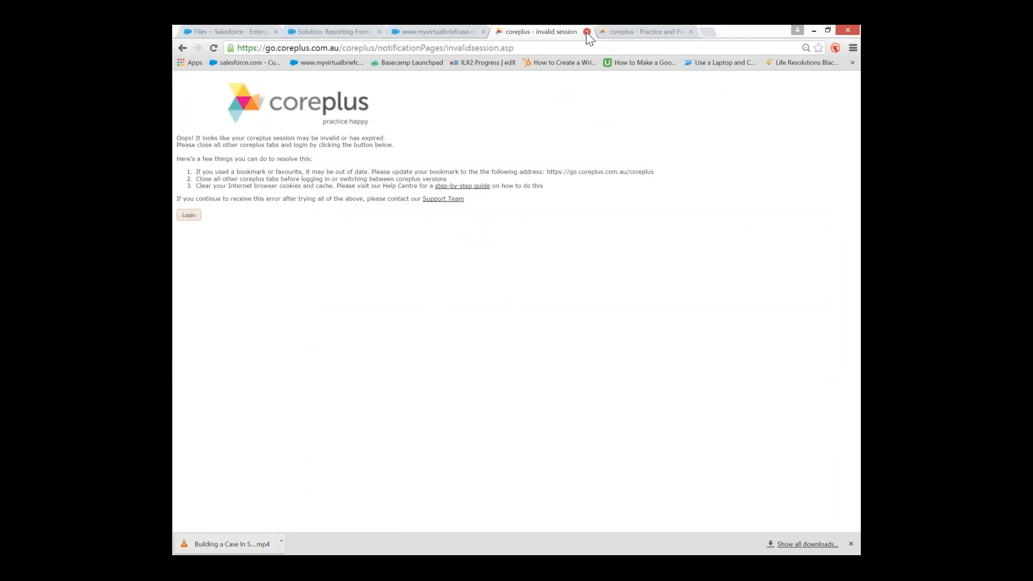
left_click(573, 50)
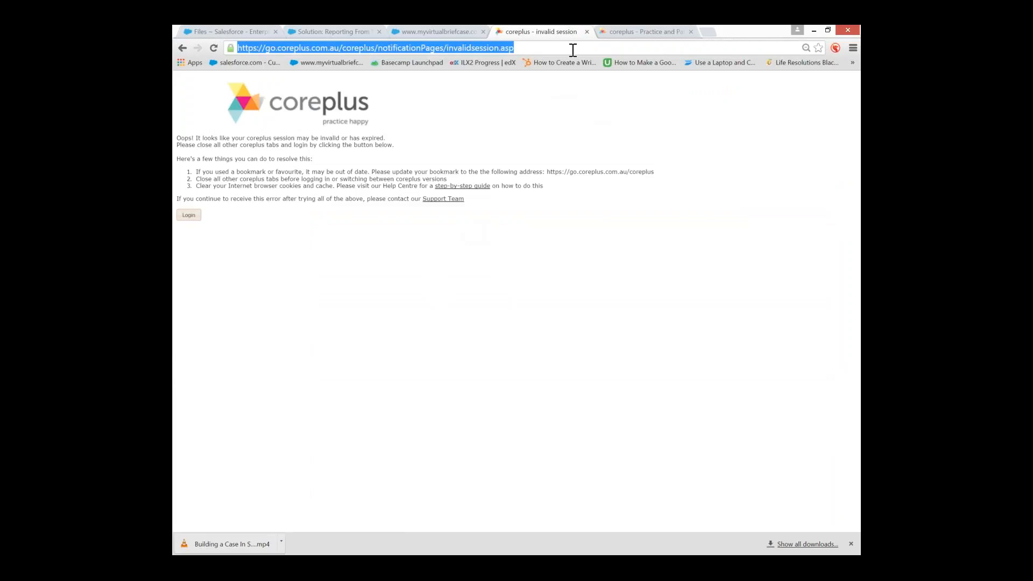
key("Return")
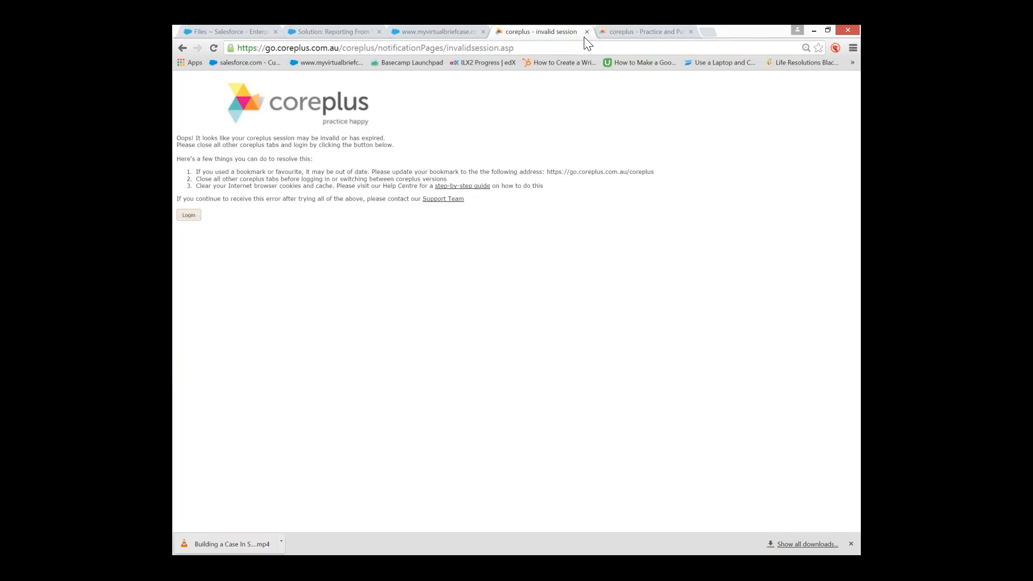
left_click(587, 31)
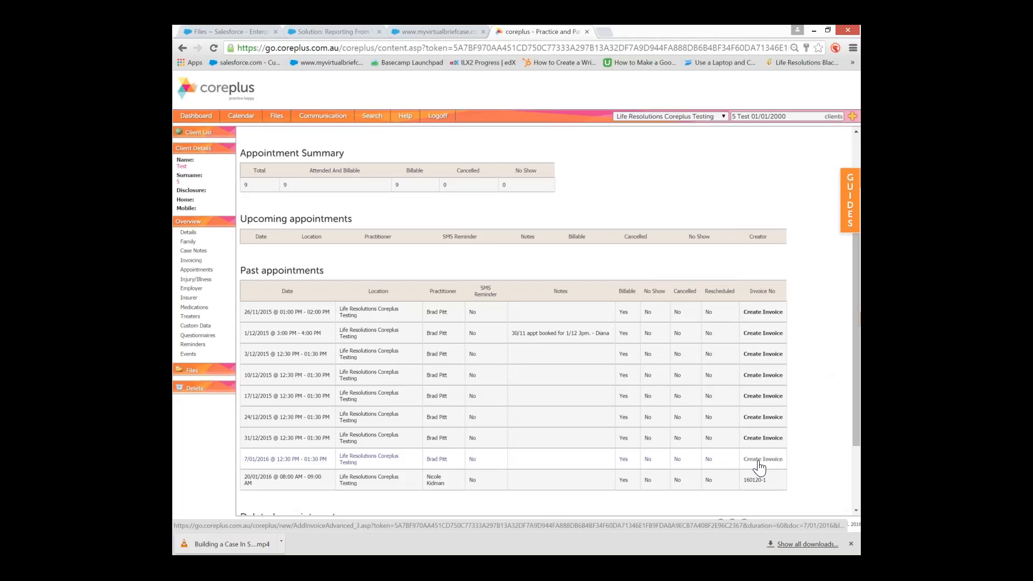
From Test 5's Invoicing statement, open a new advanced invoice for 20/01/2016
left_click(188, 262)
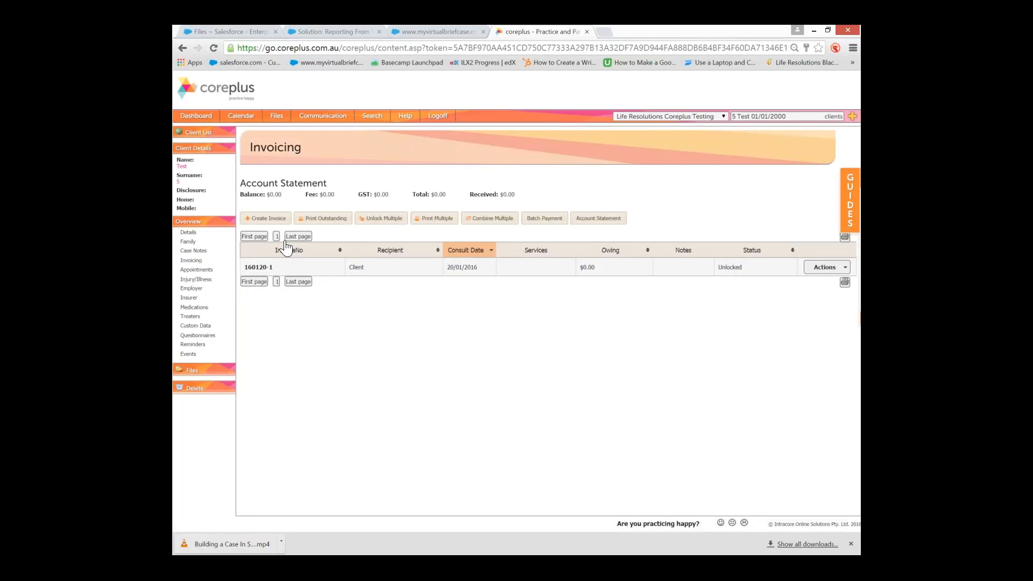
left_click(272, 221)
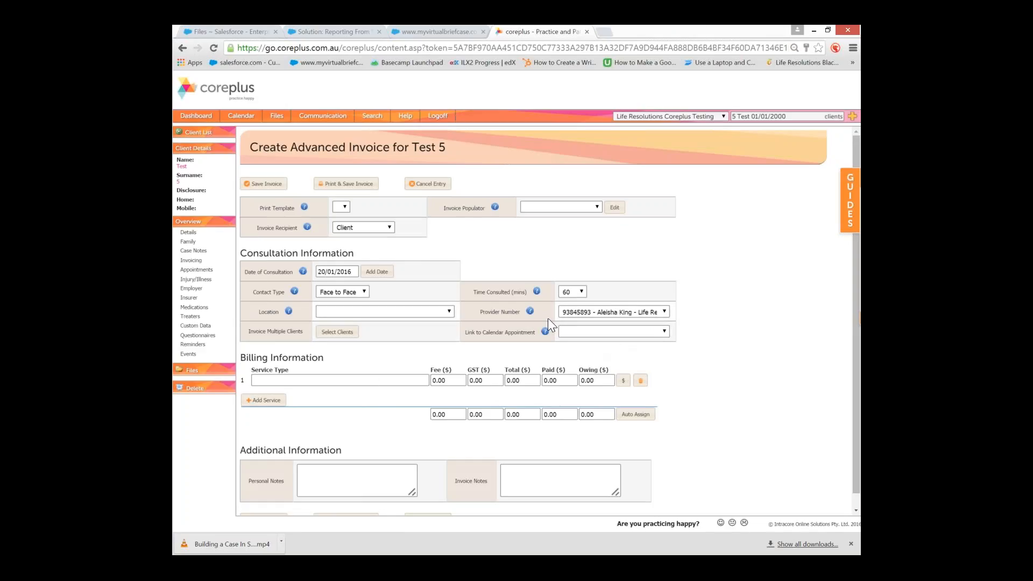
Link the invoice to the 17/12/2015 appointment, clear the link again, and cancel the entry
left_click(582, 332)
left_click(600, 382)
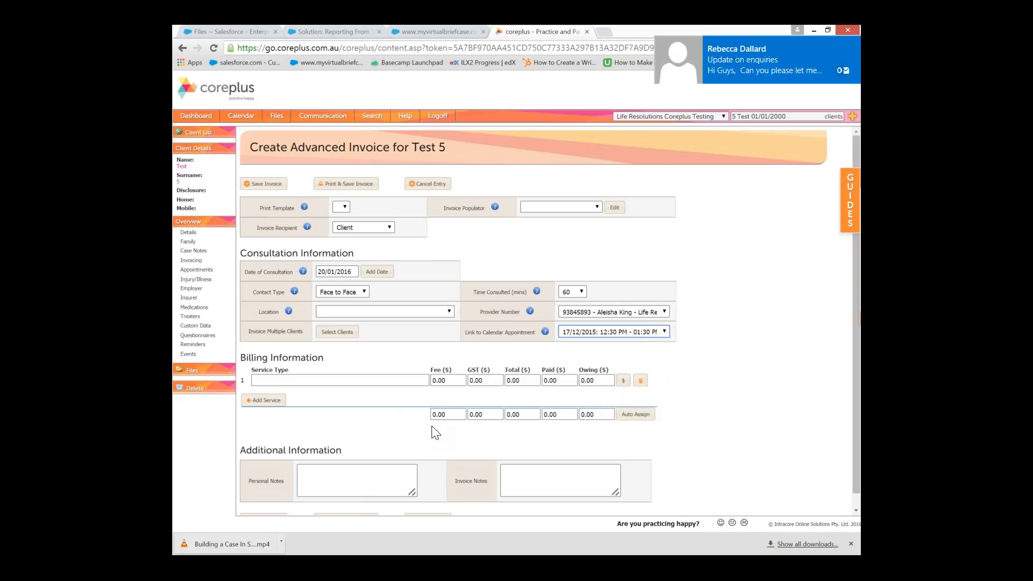
left_click(577, 333)
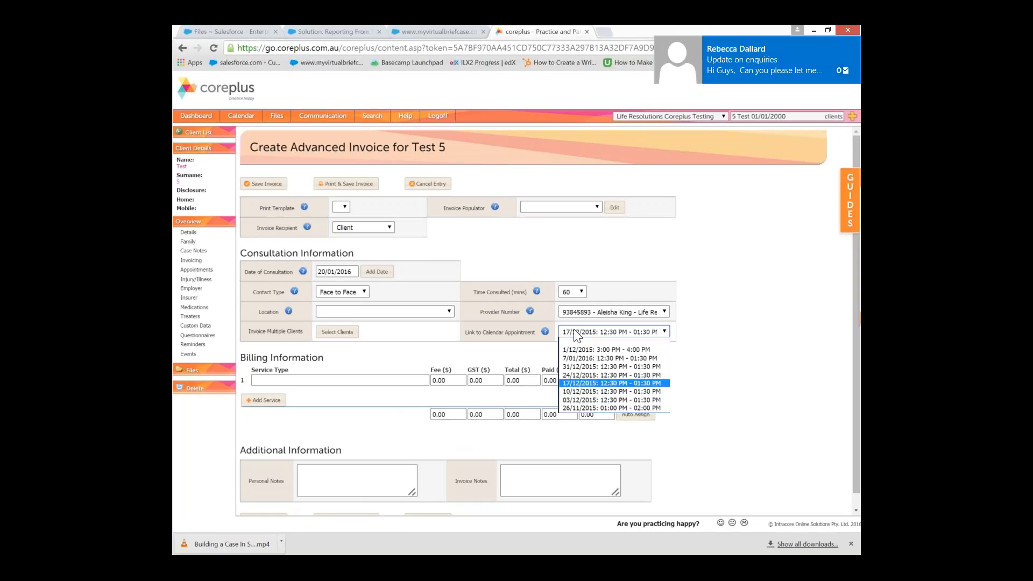
left_click(575, 341)
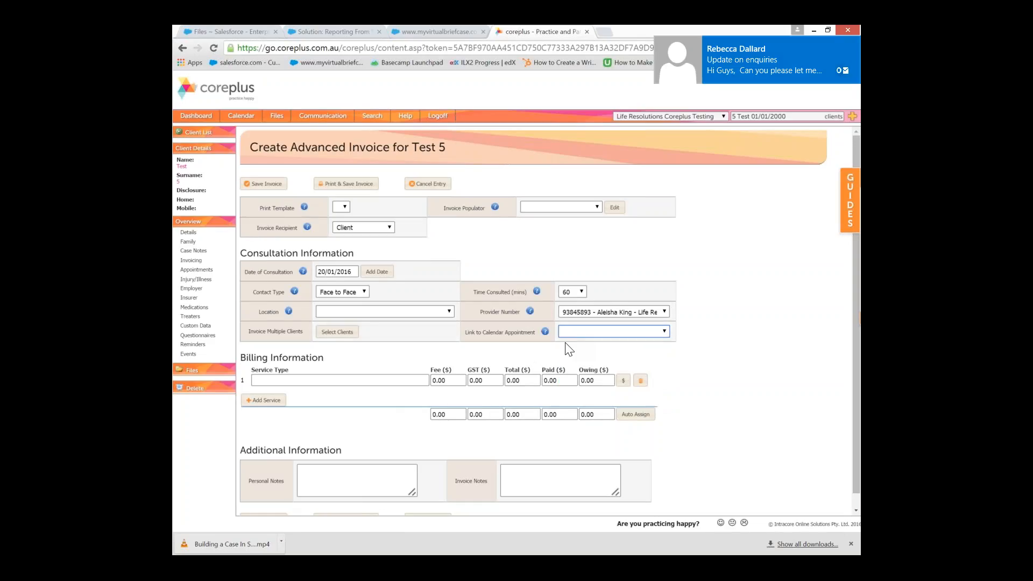
left_click(421, 179)
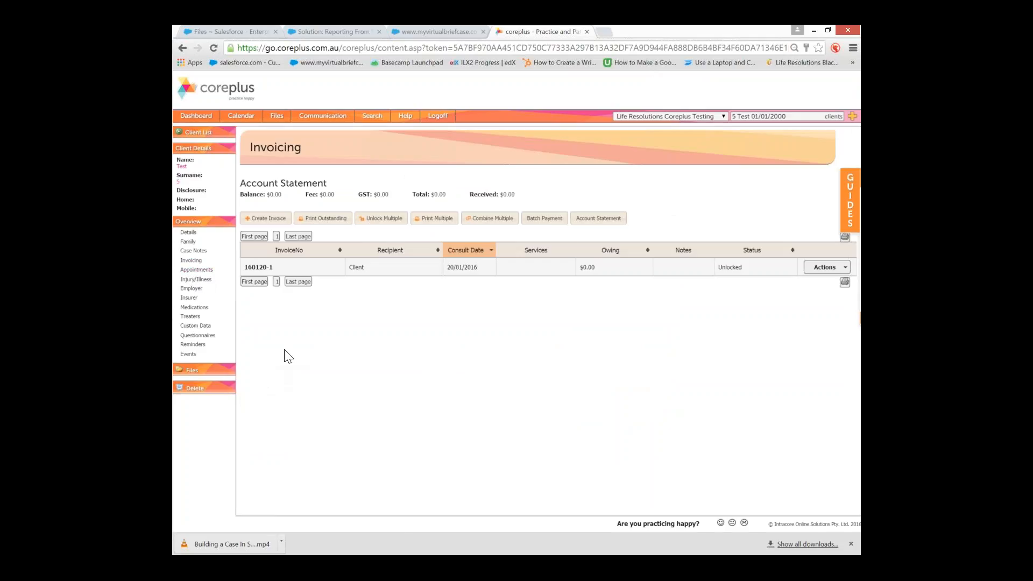
Open the practice calendar to the Wednesday 20 January 2016 day view
left_click(244, 118)
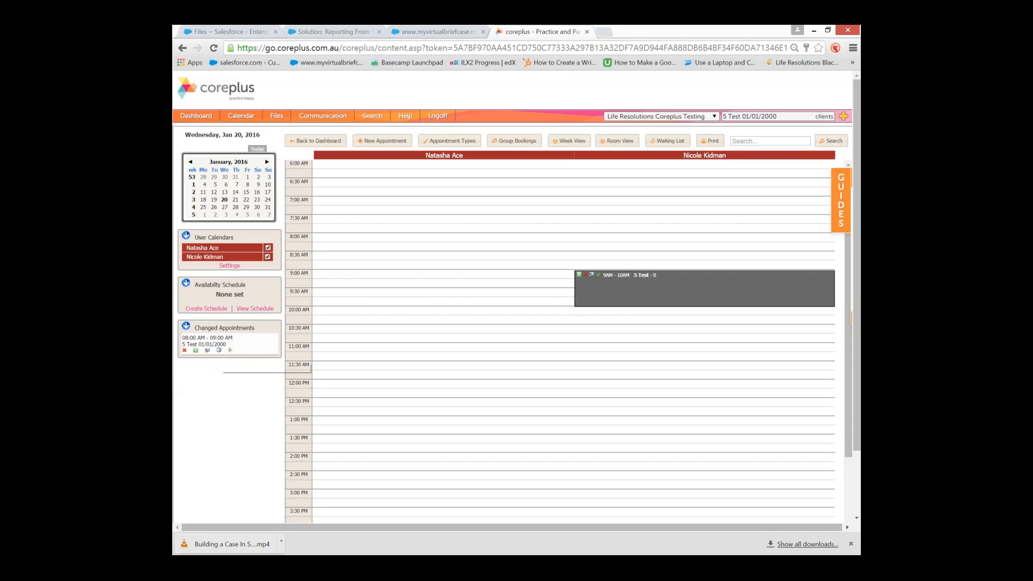
Open the 9AM 5 Test appointment, tick Attended, and save it
double_click(652, 296)
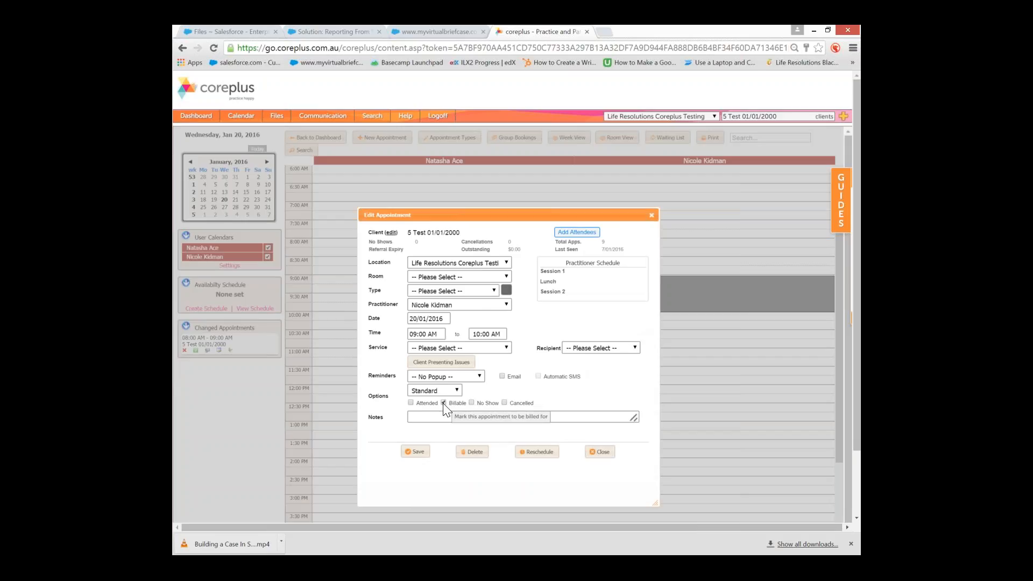
left_click(411, 403)
left_click(413, 403)
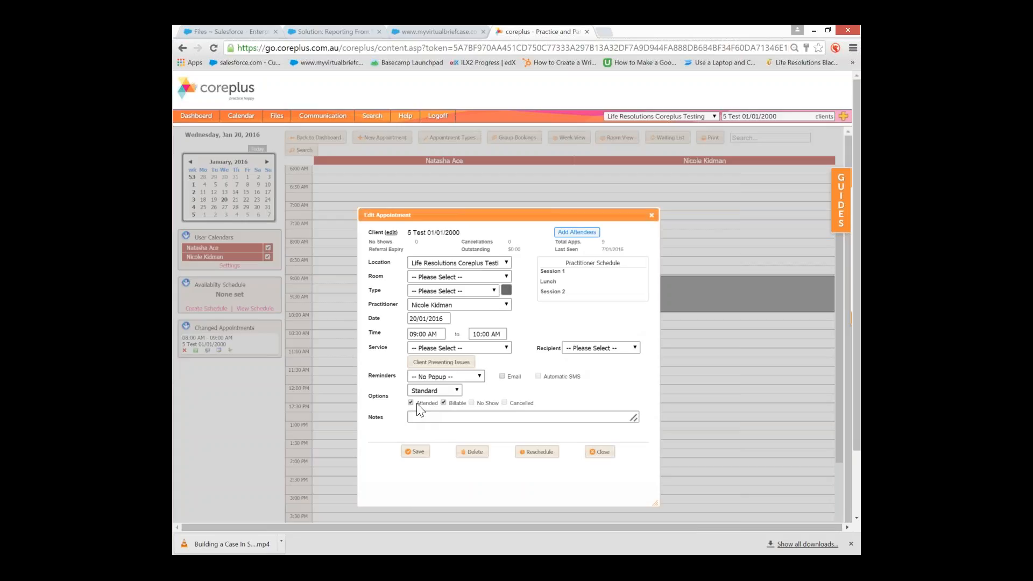
left_click(419, 404)
left_click(415, 456)
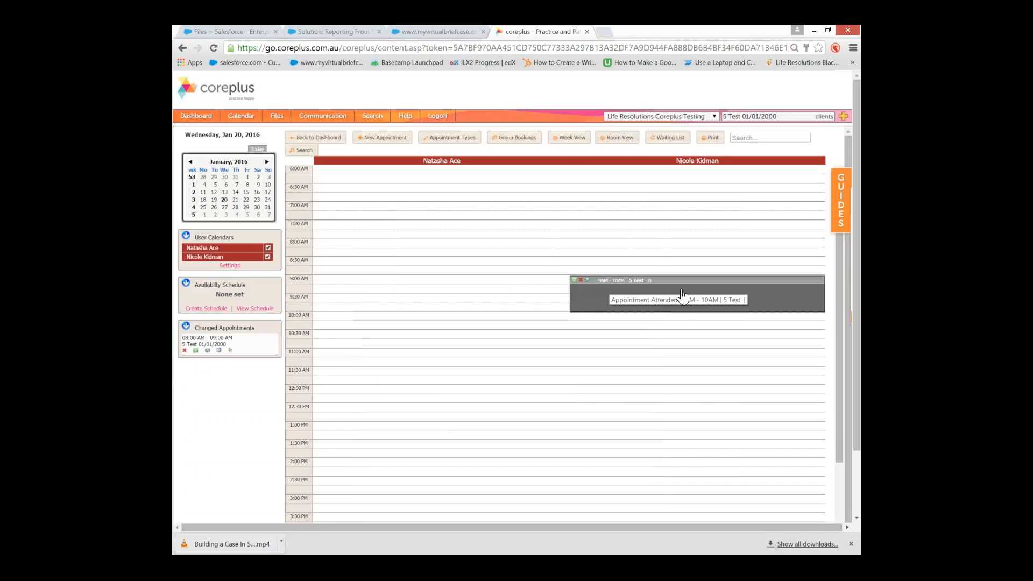
Reopen the 5 Test 09:00–10:00 AM attended appointment in Edit Appointment
left_click(593, 305)
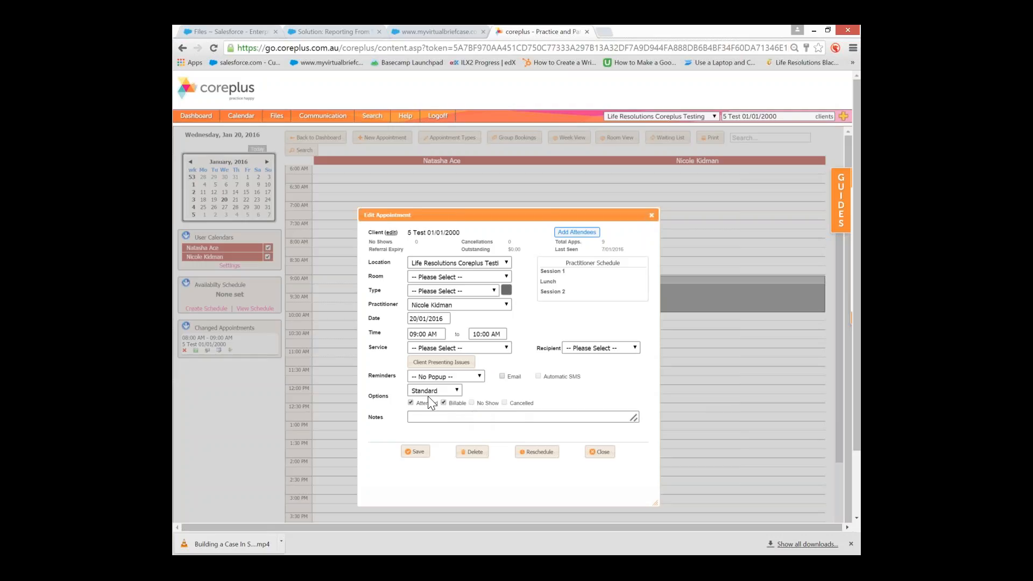
Untick Attended and Billable and tick No Show on the 9AM appointment
left_click(411, 403)
left_click(456, 405)
left_click(472, 404)
Keep No Show ticked, re-tick Billable, and save the 09:00–10:00 appointment
left_click(472, 403)
left_click(444, 402)
left_click(416, 451)
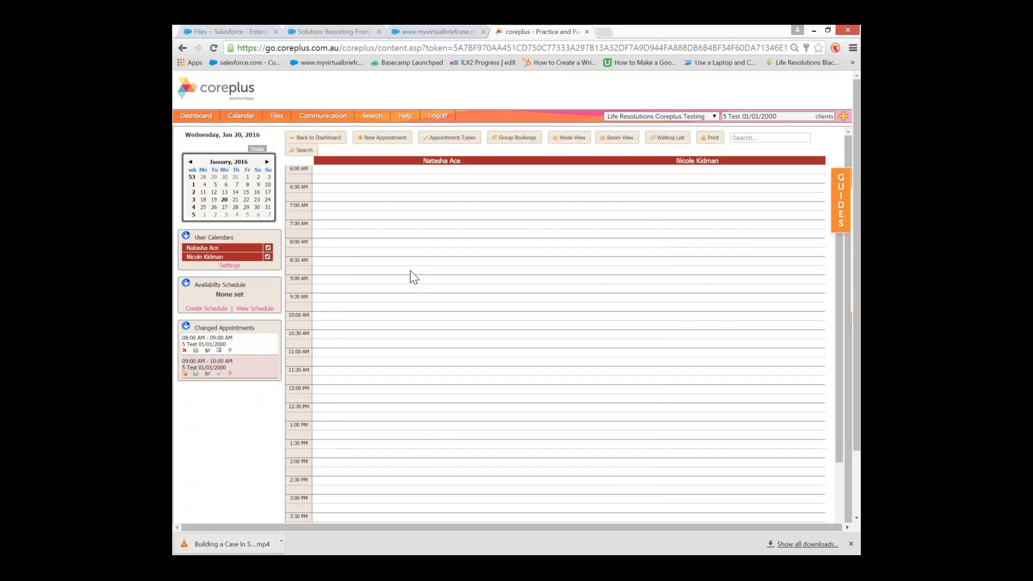
Book a Standard 09:30–09:45 appointment for the 5 Test client and open it for editing
left_click(360, 258)
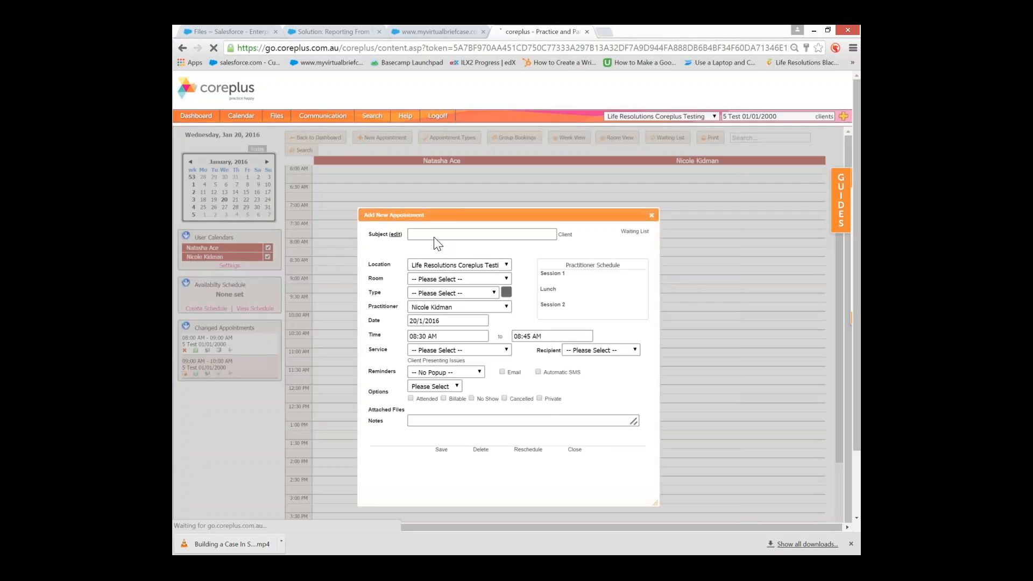
type("test")
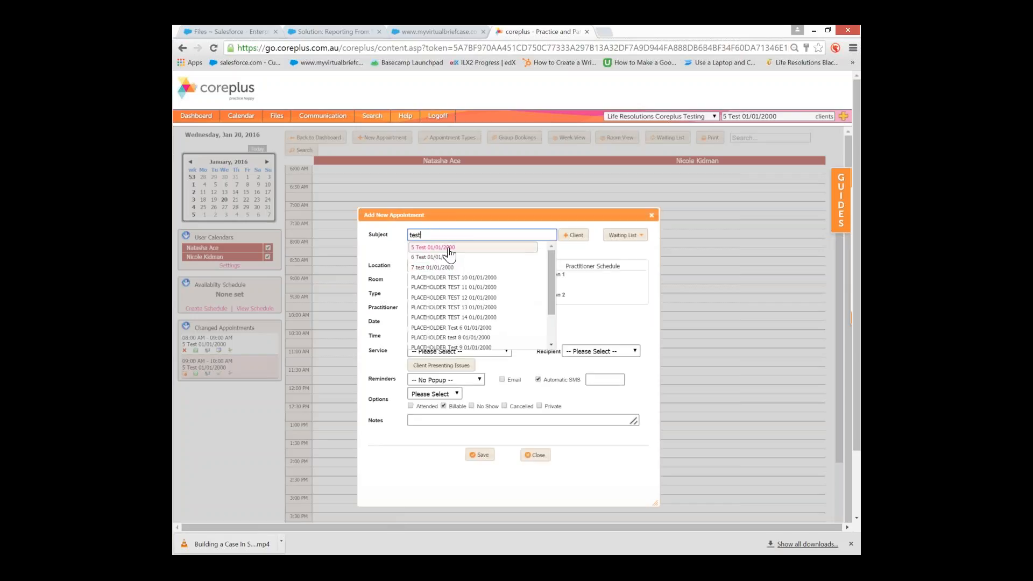
left_click(446, 249)
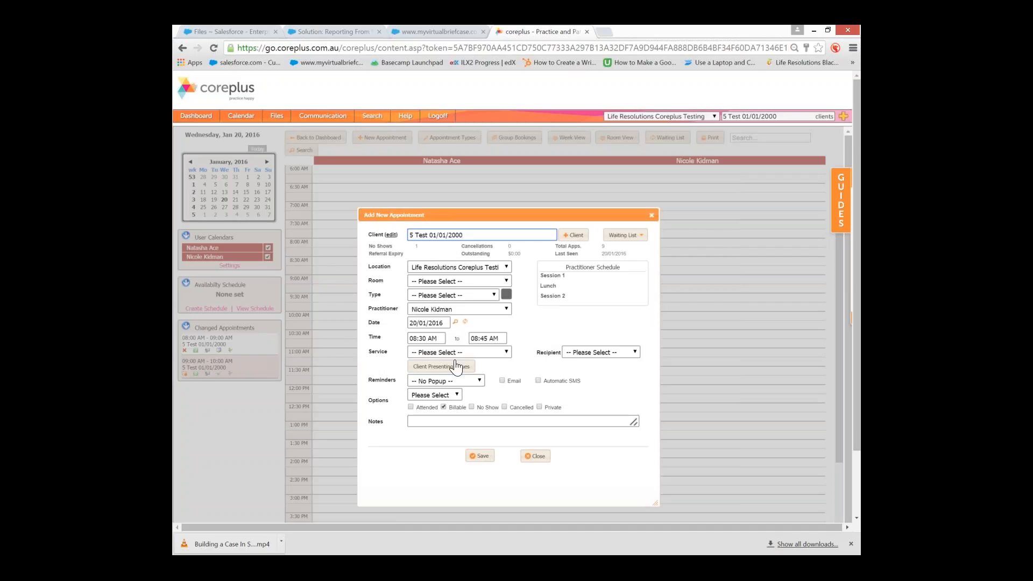
left_click(431, 393)
left_click(423, 413)
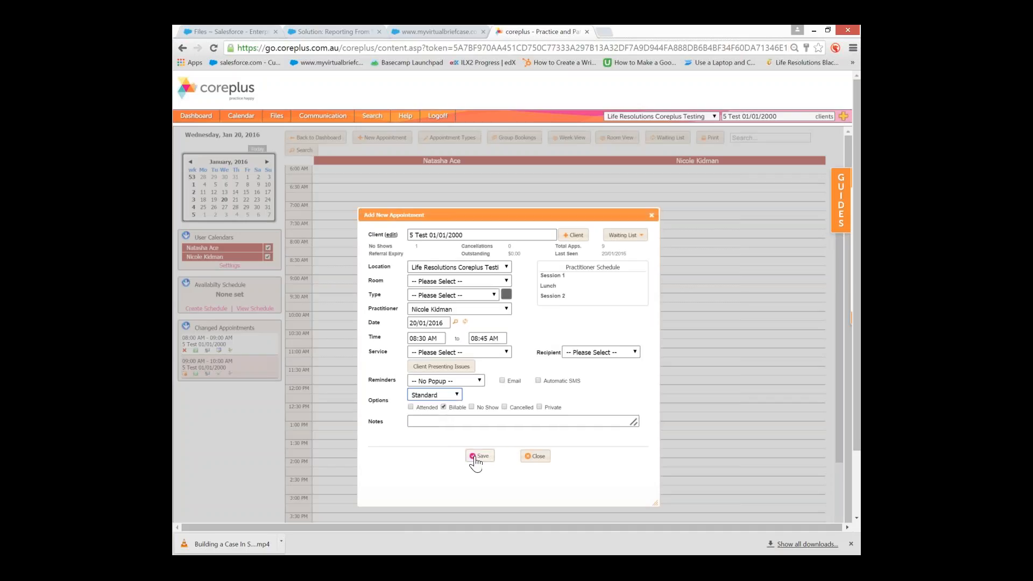
left_click(477, 457)
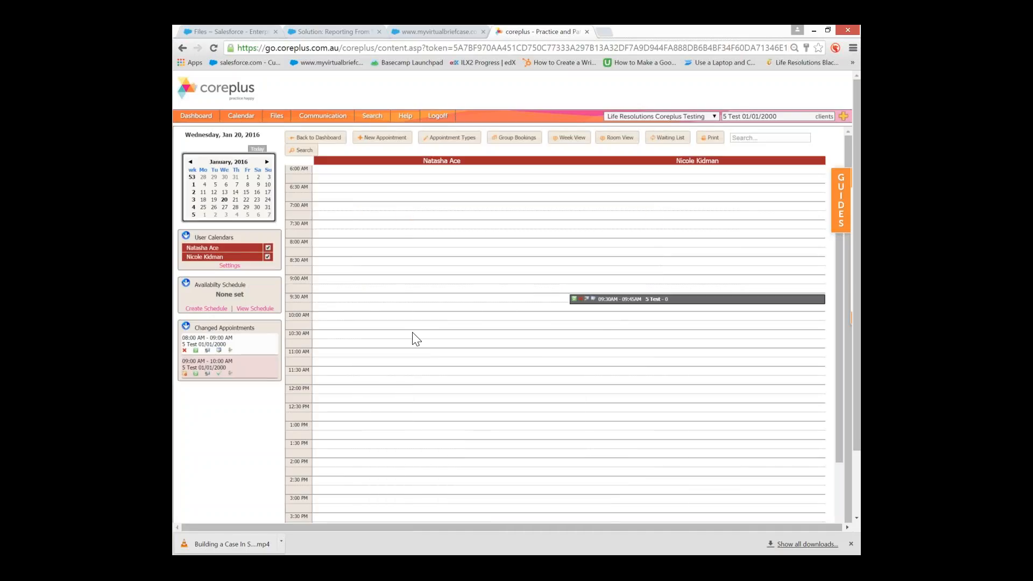
left_click(657, 302)
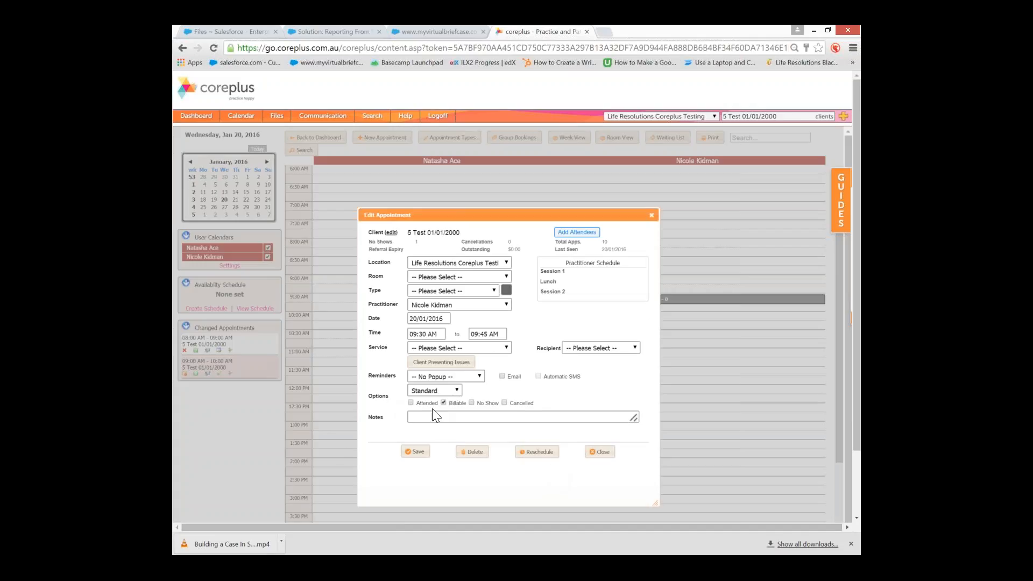
Show the start-time dropdown for the 09:30 appointment
left_click(423, 334)
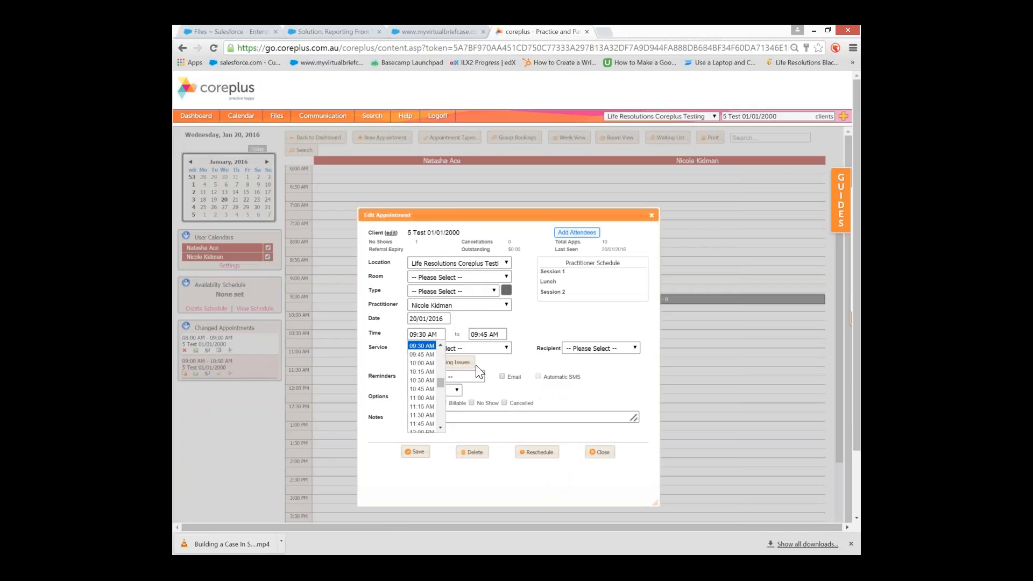
Reschedule the 5 Test appointment to start at 10:30 AM, running 10:30–10:45
left_click(531, 439)
left_click(530, 453)
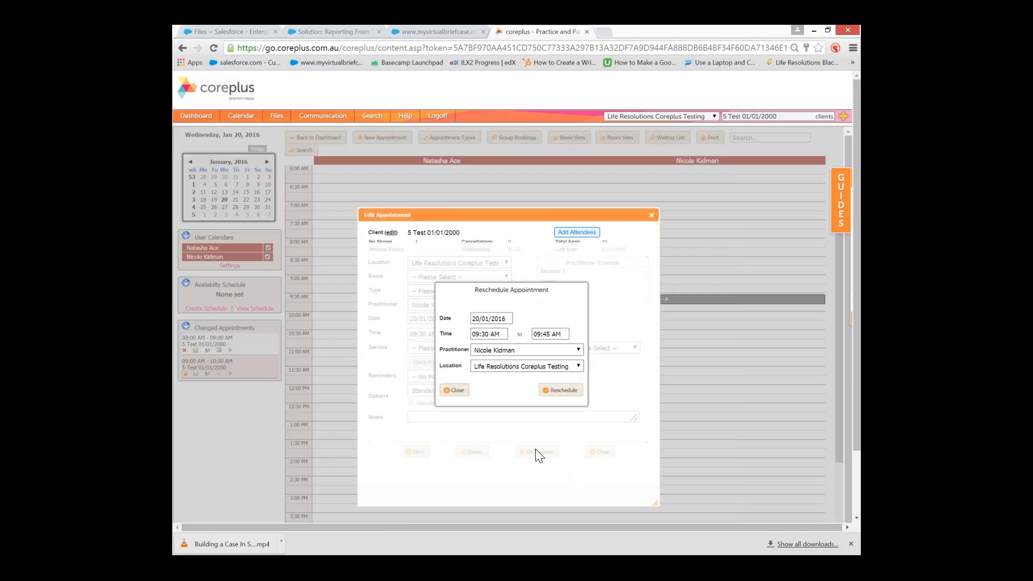
left_click(490, 335)
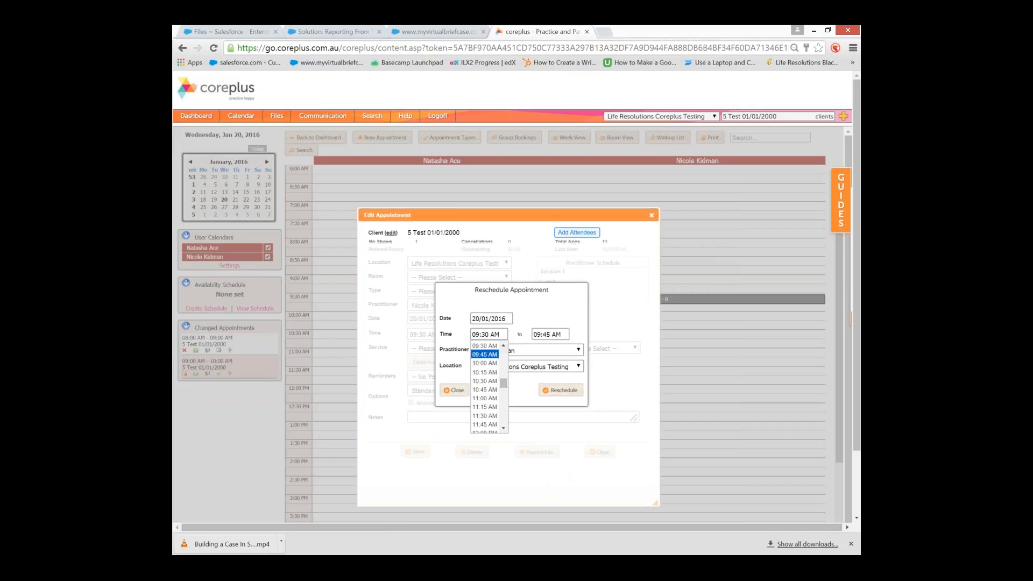
left_click(487, 383)
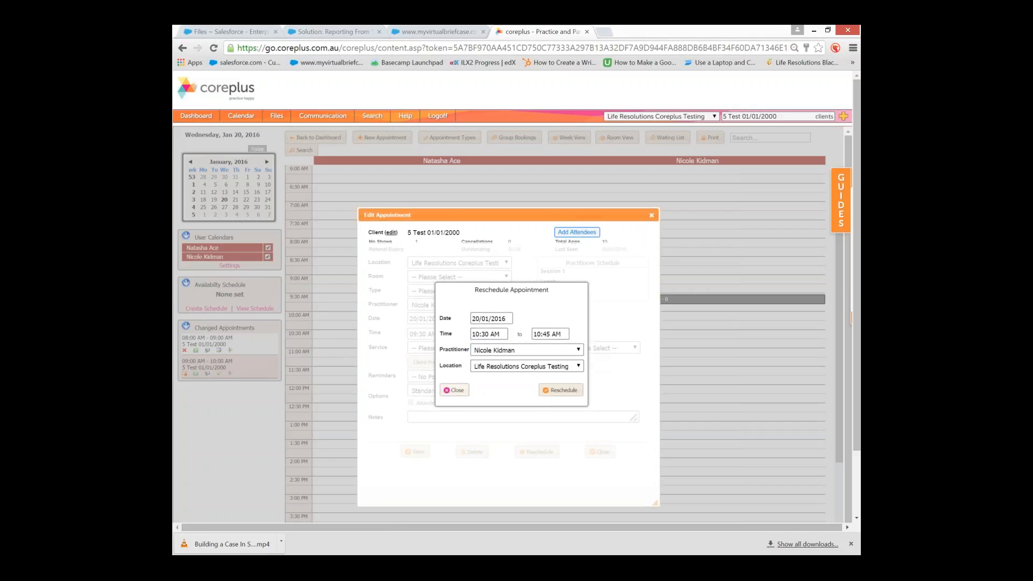
left_click(551, 395)
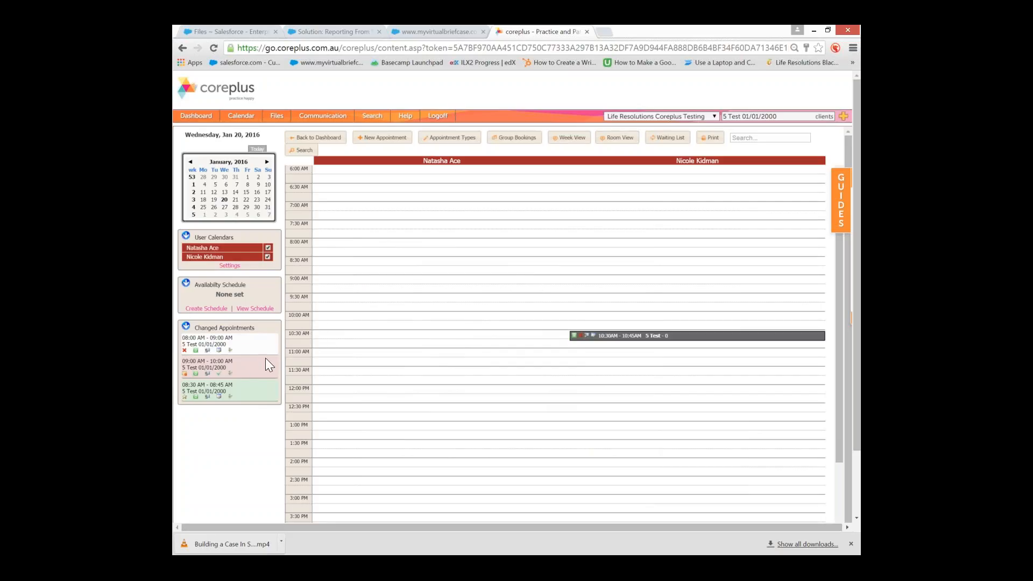
mouse_move(238, 371)
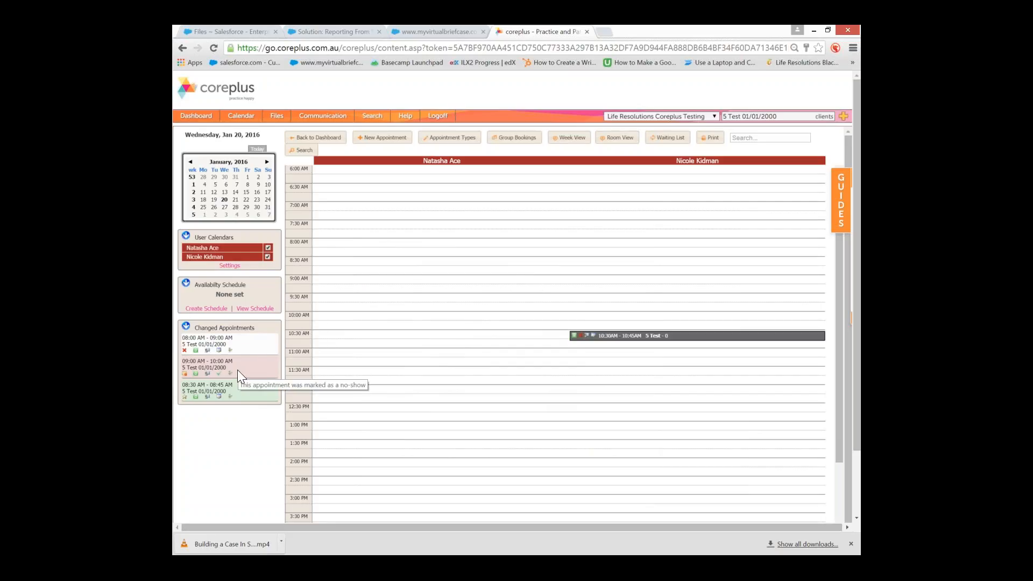
mouse_move(238, 396)
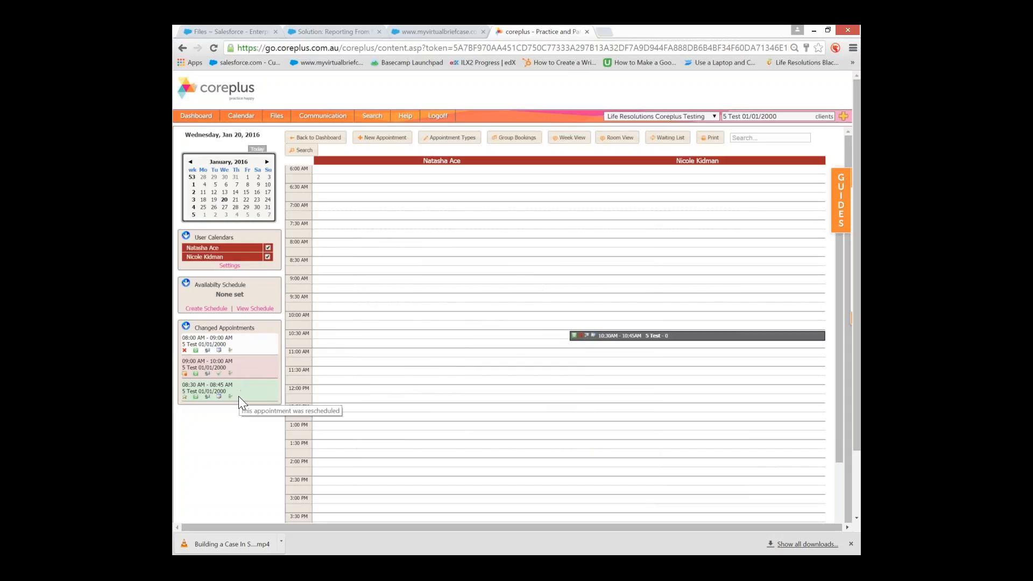
Book a Standard 10:15–10:30 appointment for 5 Test, then save it as Cancelled
left_click(606, 291)
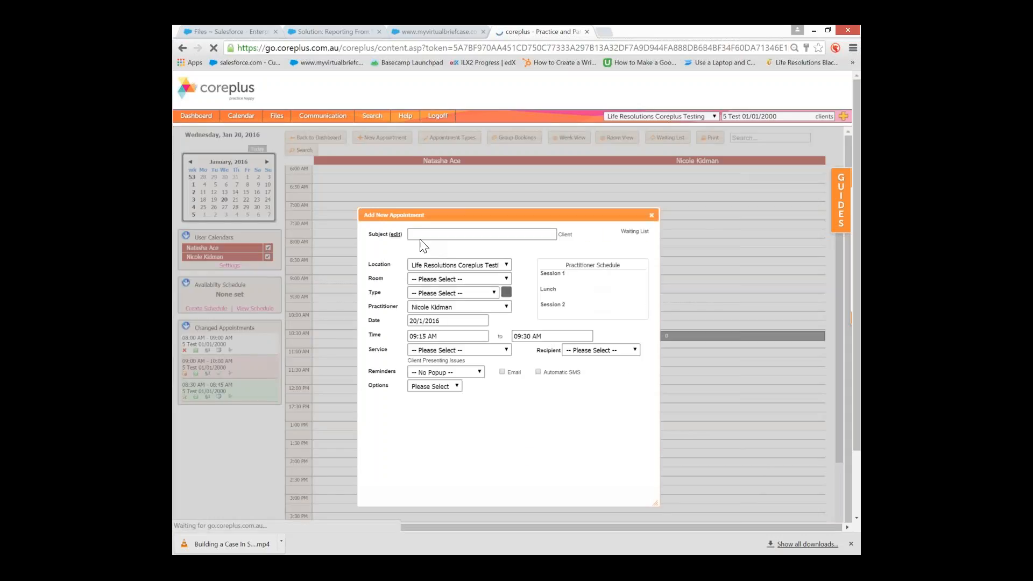
left_click(420, 234)
type("test")
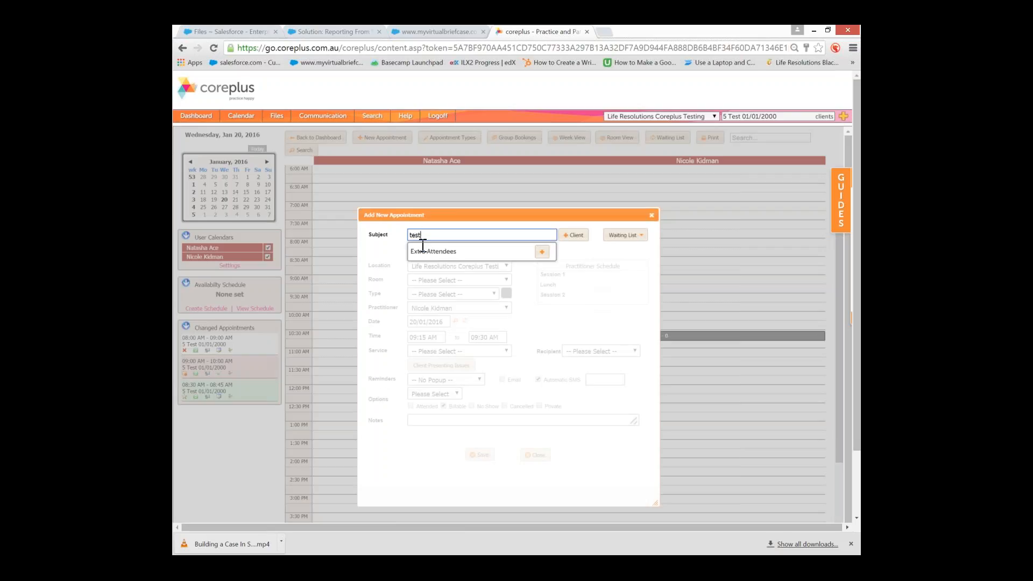
left_click(426, 248)
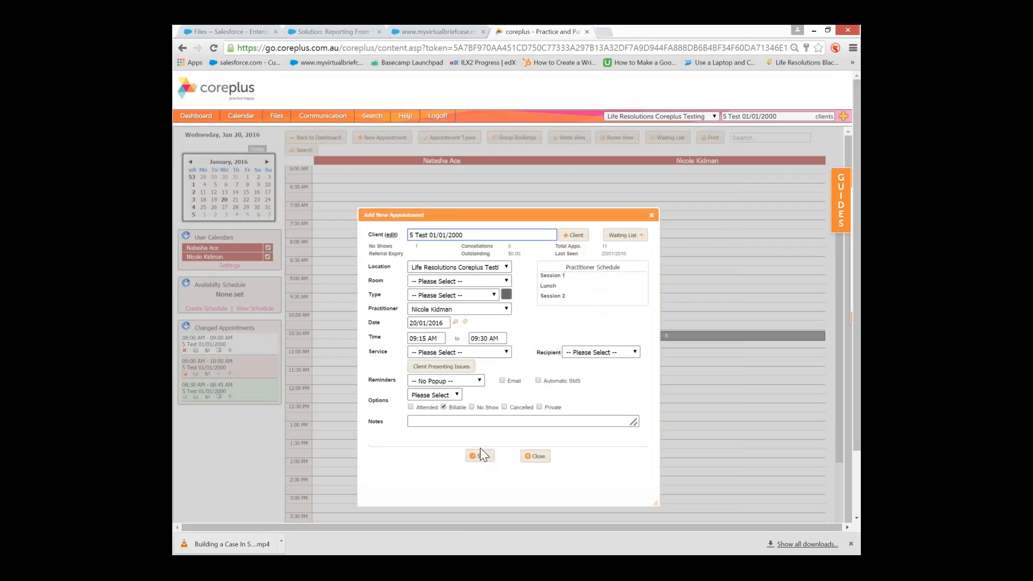
left_click(435, 395)
left_click(435, 411)
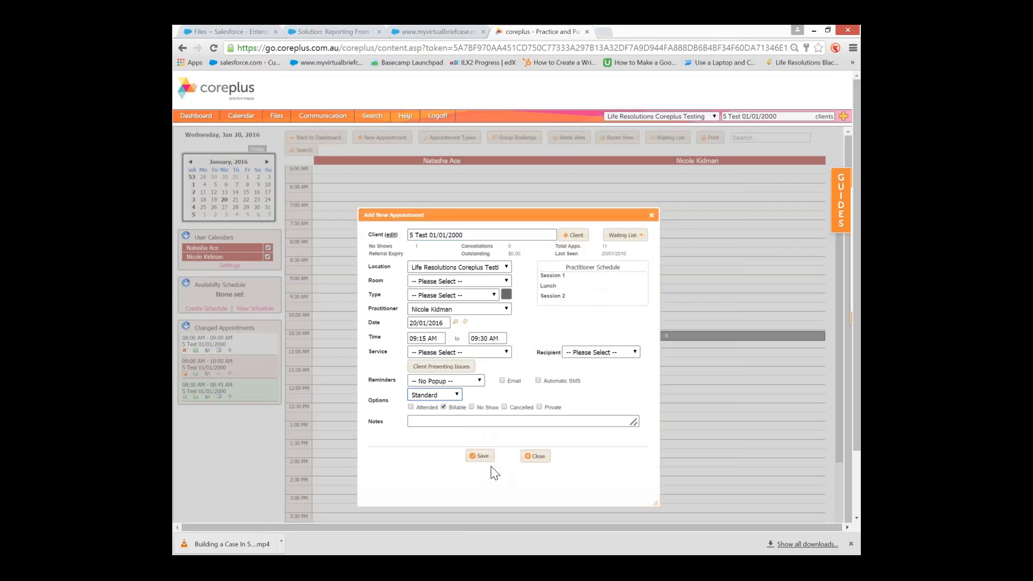
left_click(481, 456)
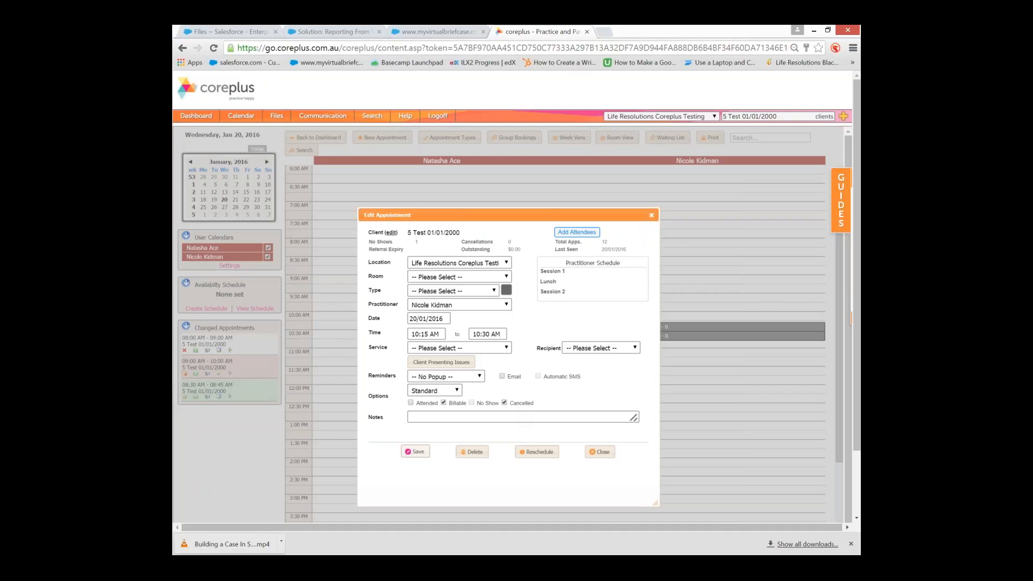
left_click(412, 452)
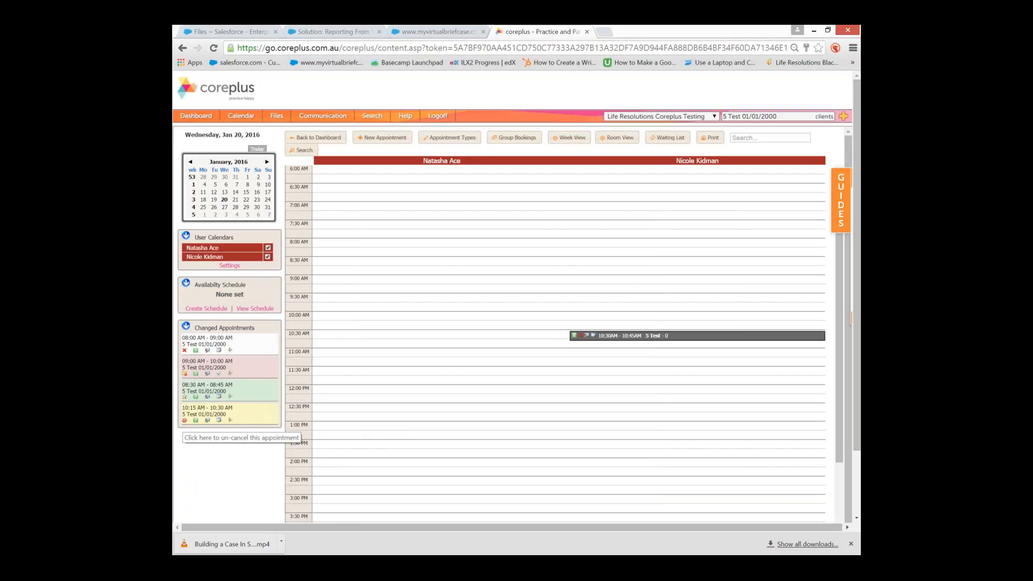
Remove the no-show flag from the 09:00 appointment and save it as non-billable
left_click(183, 374)
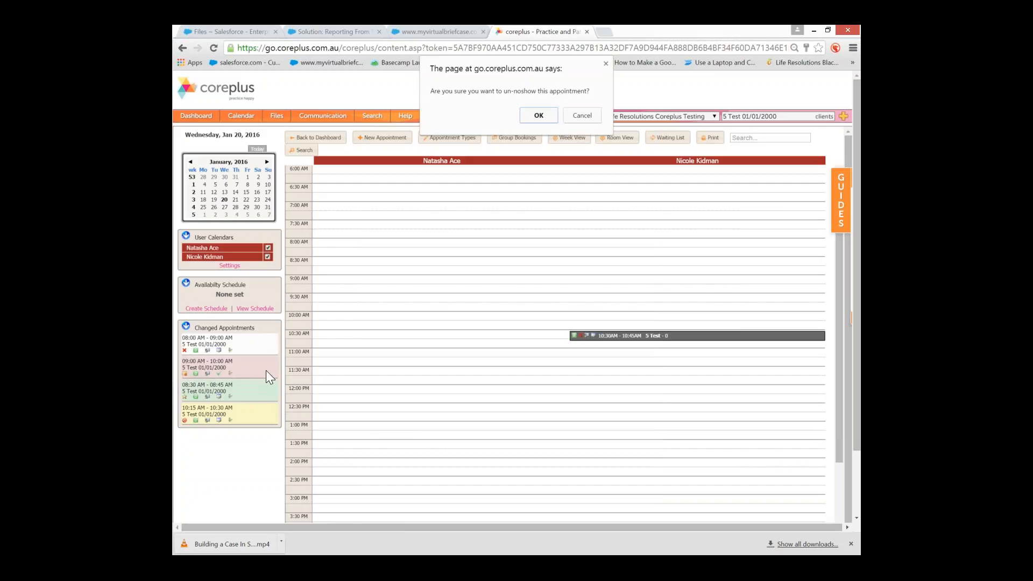
left_click(536, 112)
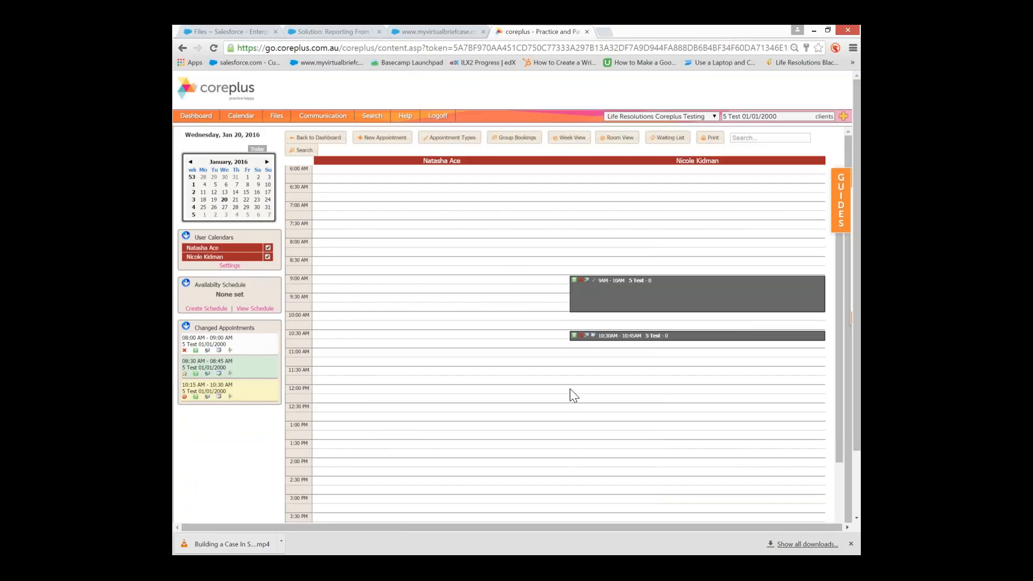
left_click(595, 297)
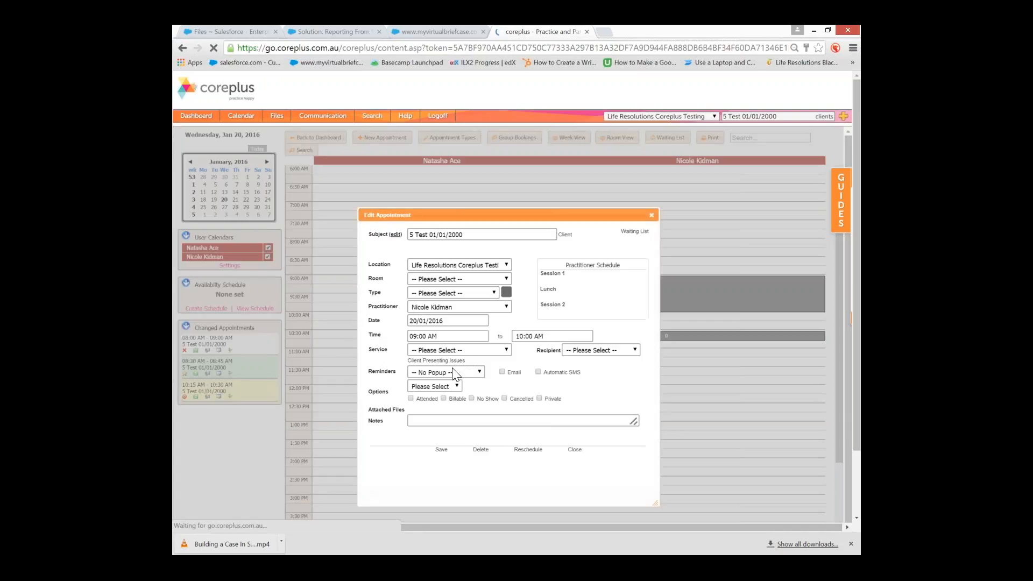
left_click(445, 403)
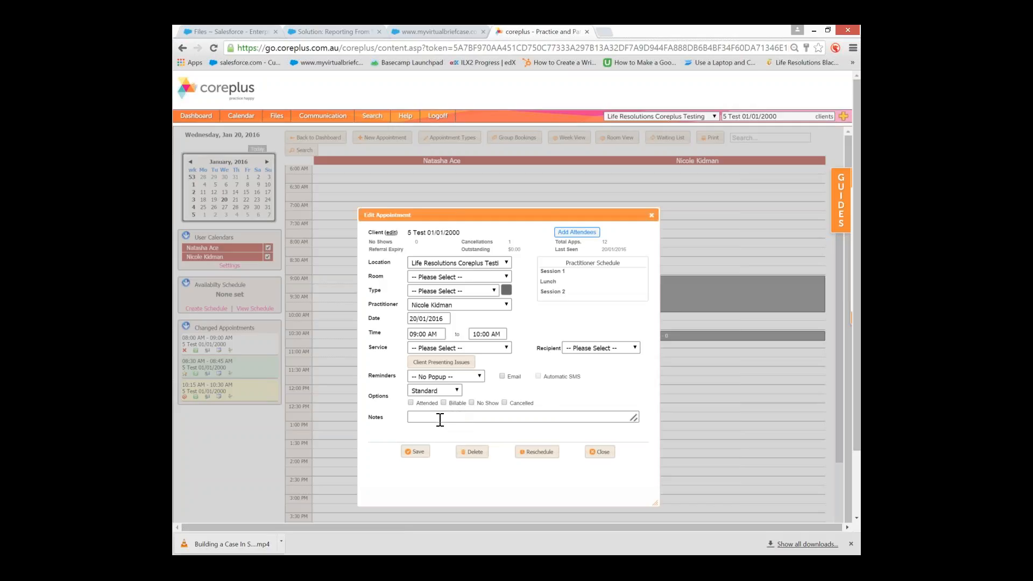
left_click(423, 456)
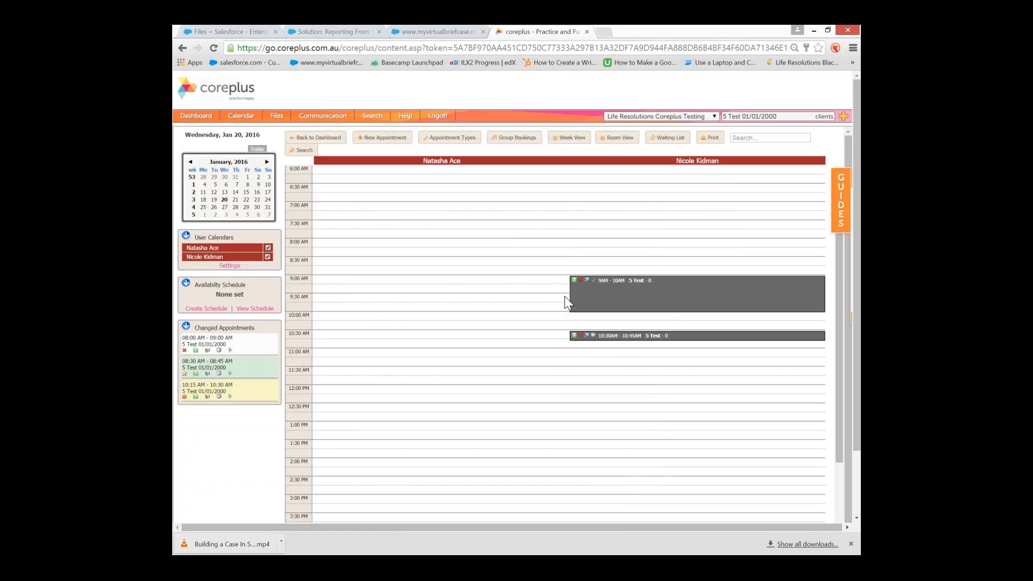
Reopen the 9–10 AM appointment and save it as a No Show
left_click(594, 300)
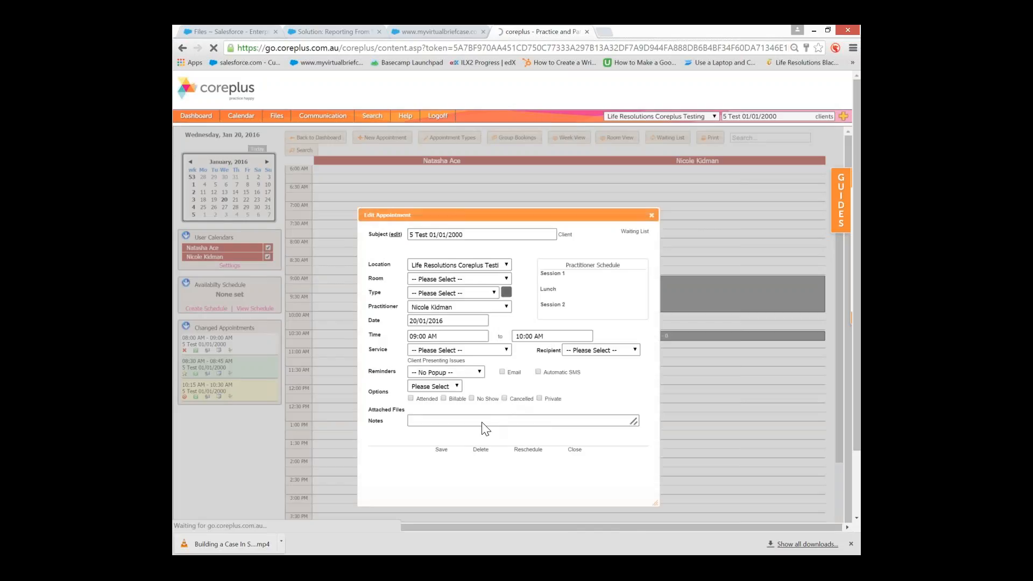
left_click(472, 403)
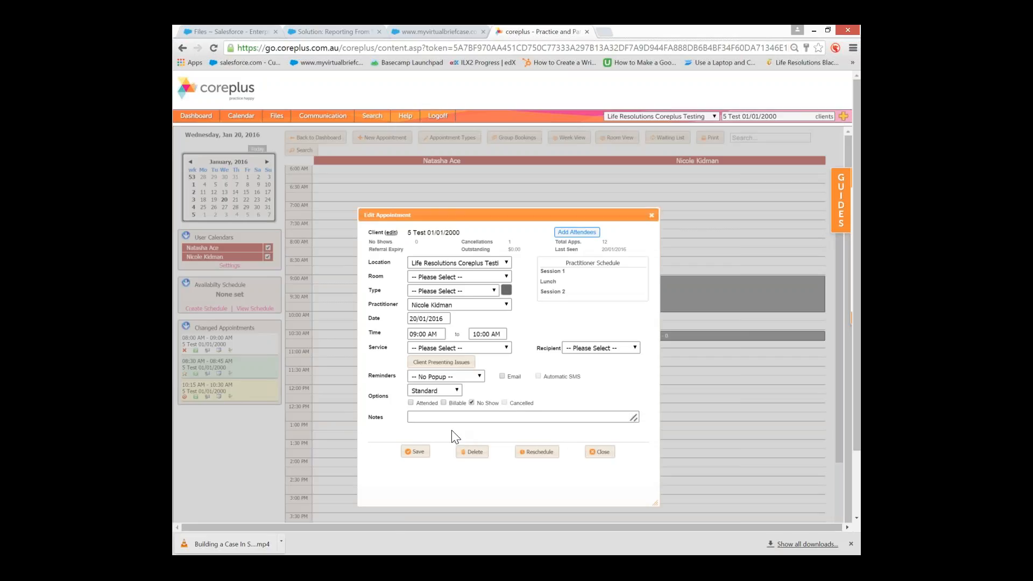
left_click(415, 452)
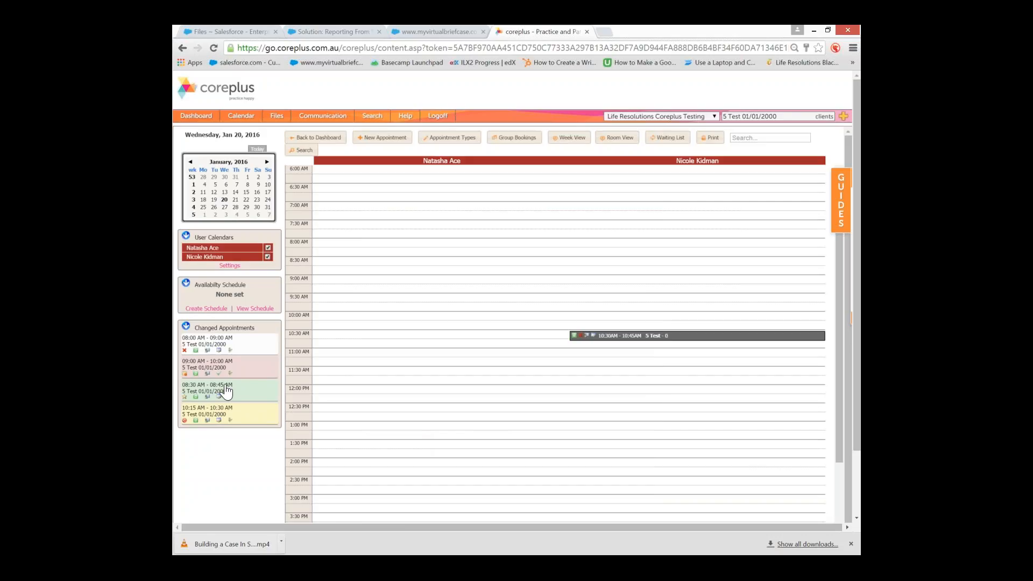
mouse_move(253, 391)
Open the 10:30–10:45 AM appointment to view its rescheduled-from-9:30 note
left_click(602, 339)
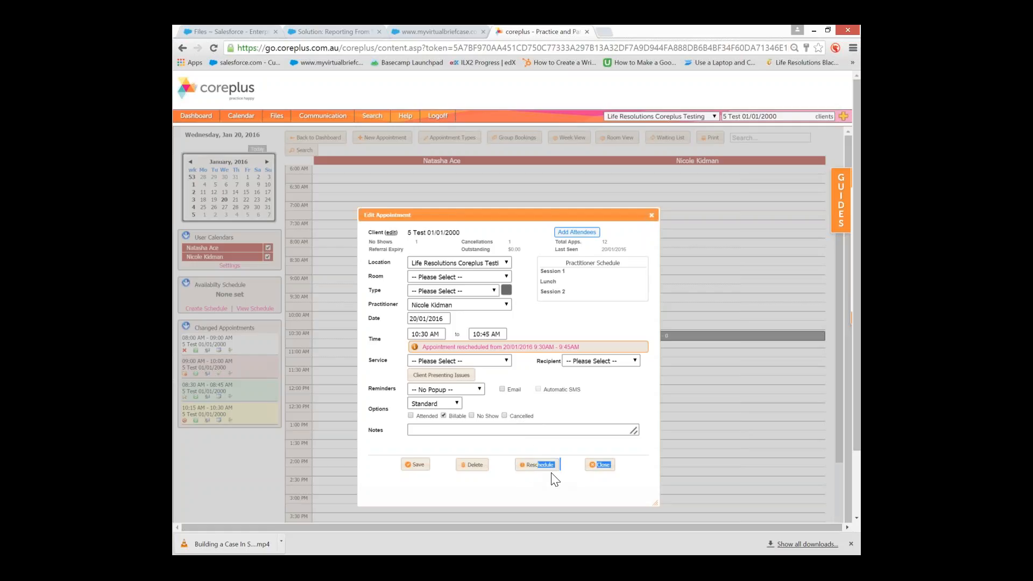
Close the 10:30 appointment unchanged after checking its Type list, then return to the Dashboard
left_click(601, 465)
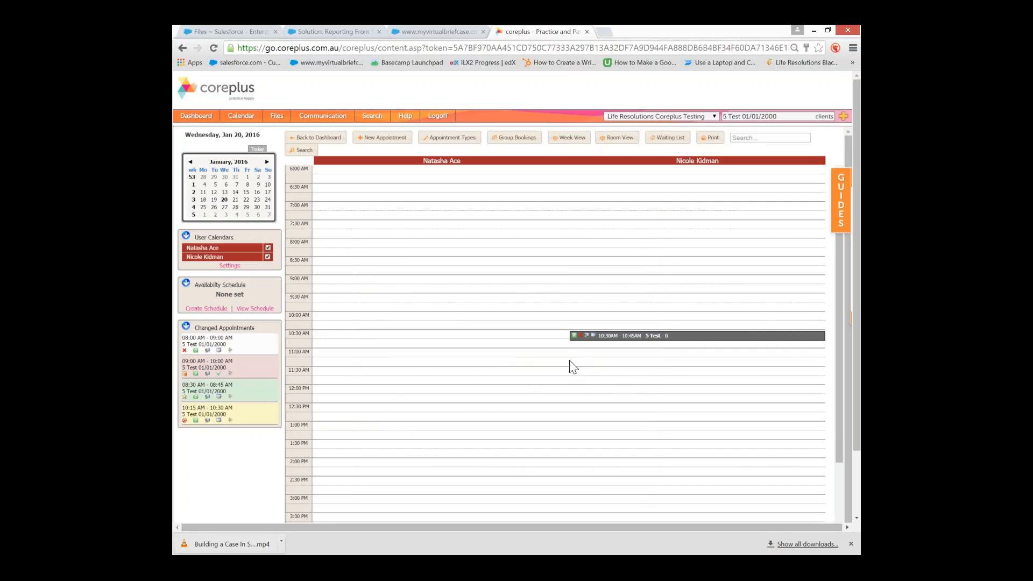
left_click(625, 343)
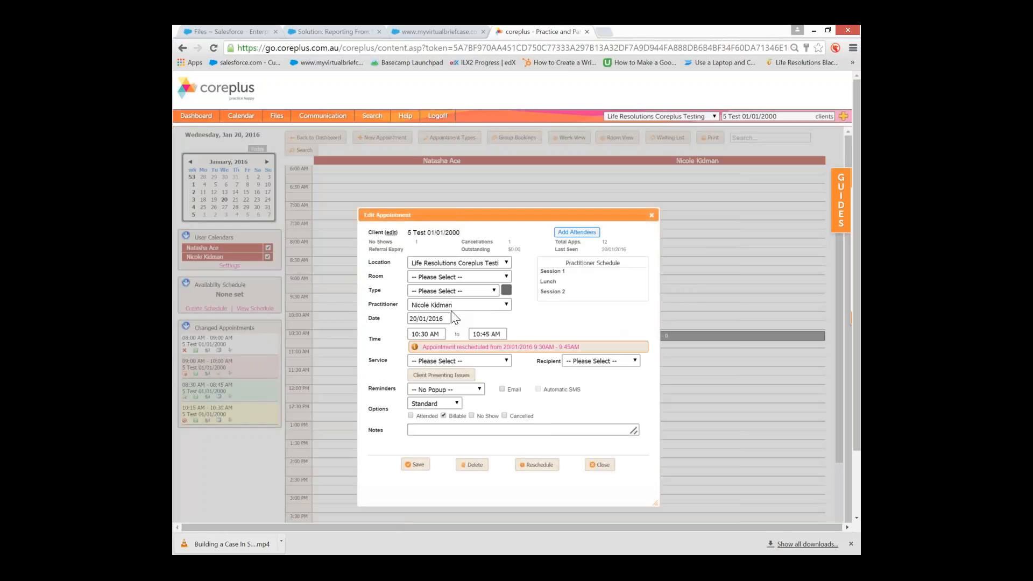
left_click(455, 290)
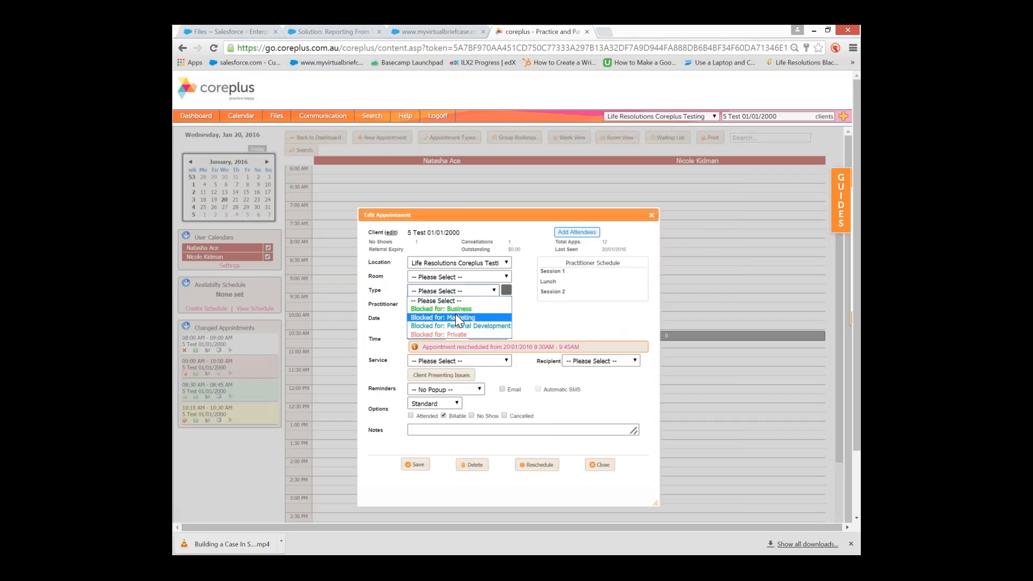
left_click(580, 326)
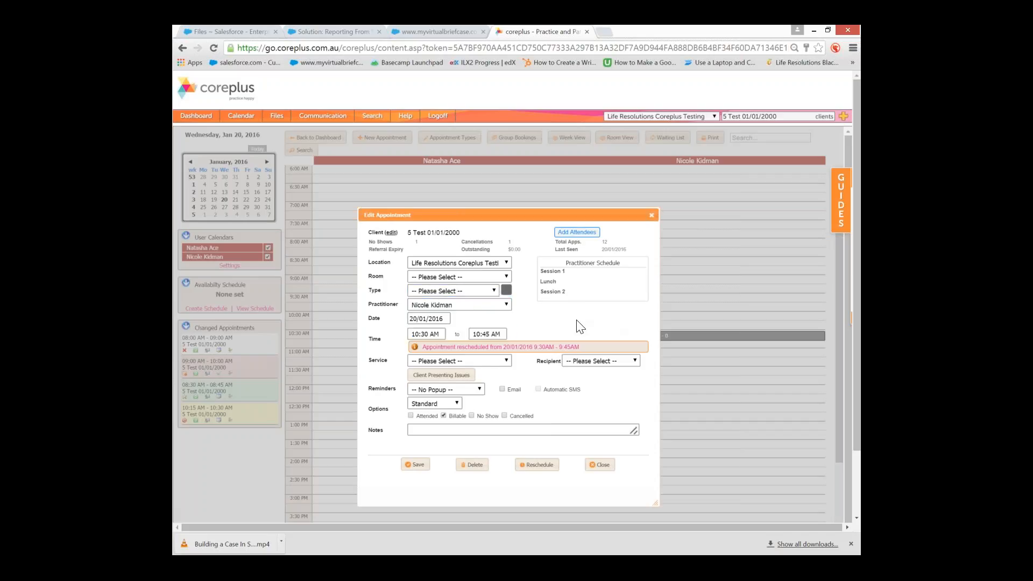
left_click(600, 465)
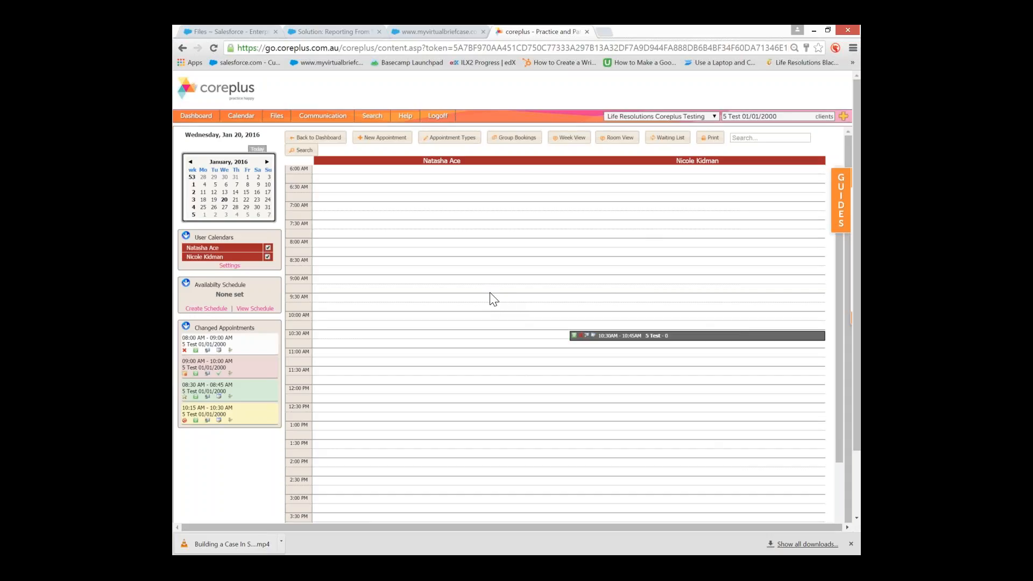
left_click(206, 119)
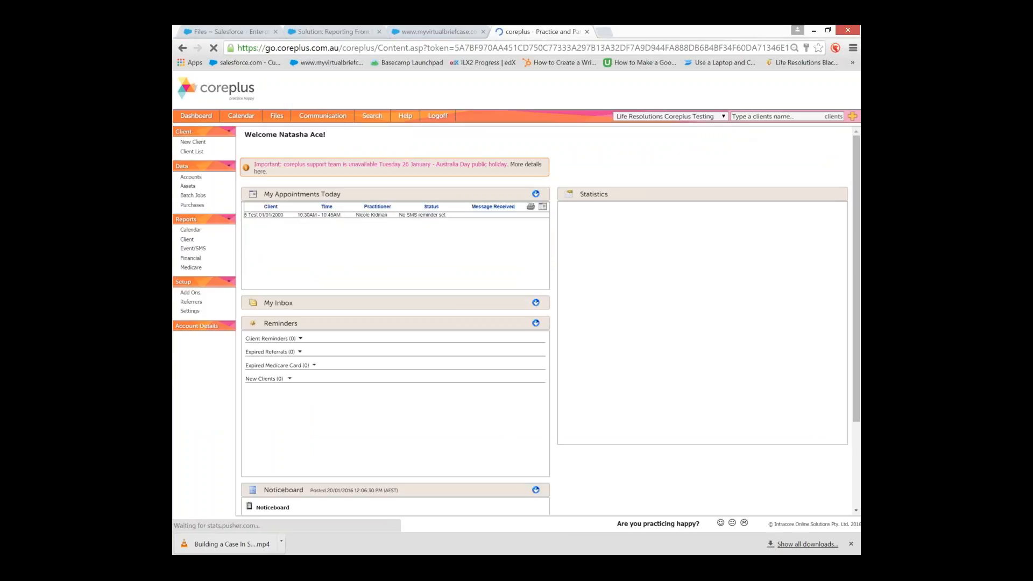
Search 'test', select client 5 Test, and open their Client Details form
type("tes")
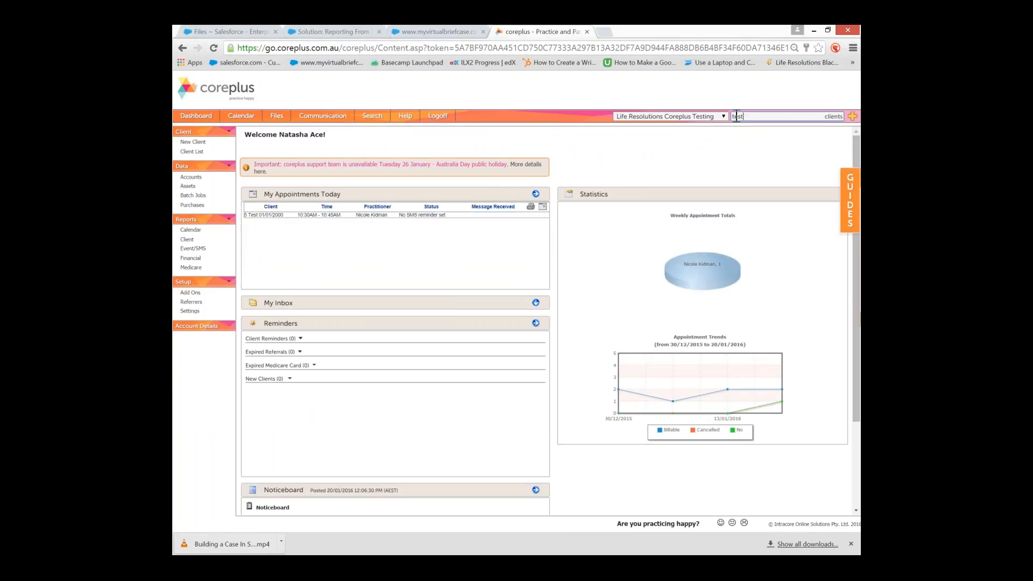
type("t")
left_click(742, 134)
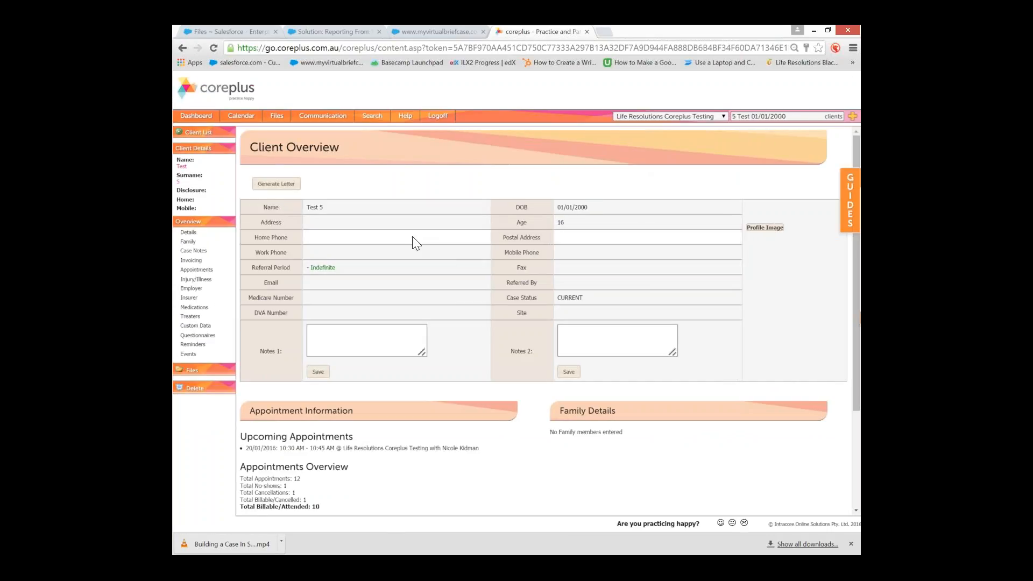
scroll(328, 252, "down", 3)
scroll(301, 226, "up", 3)
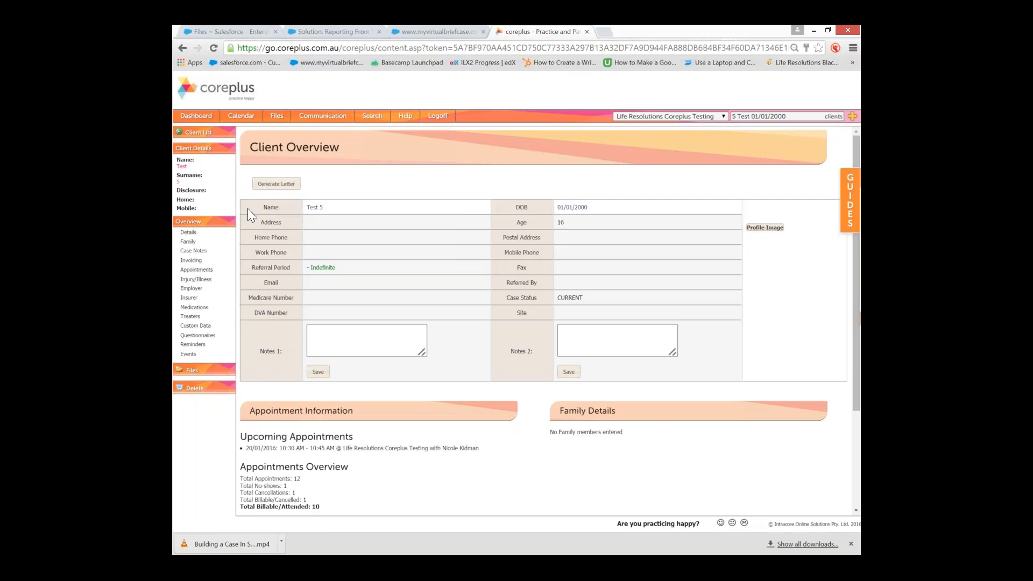
left_click(190, 234)
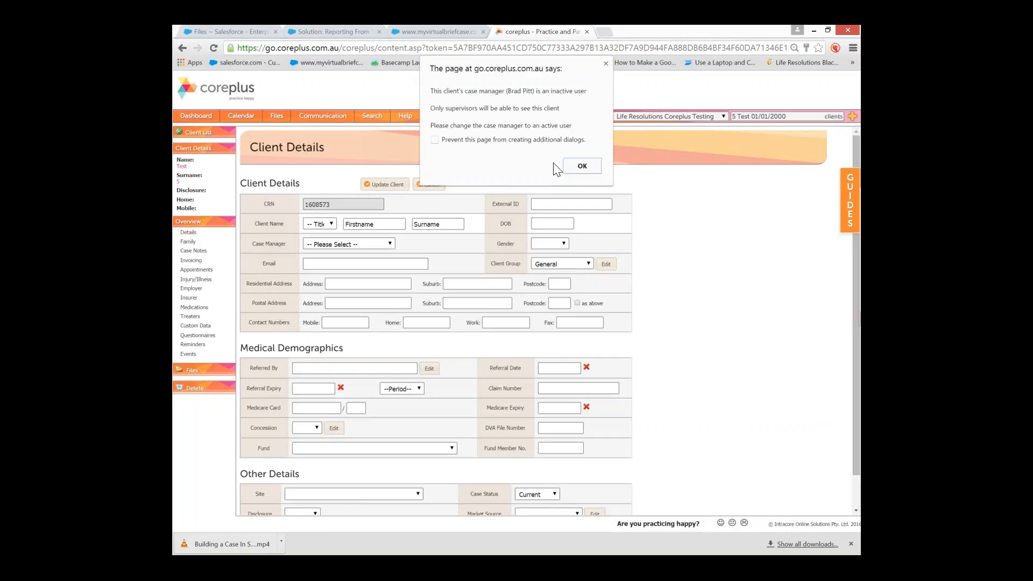
left_click(581, 167)
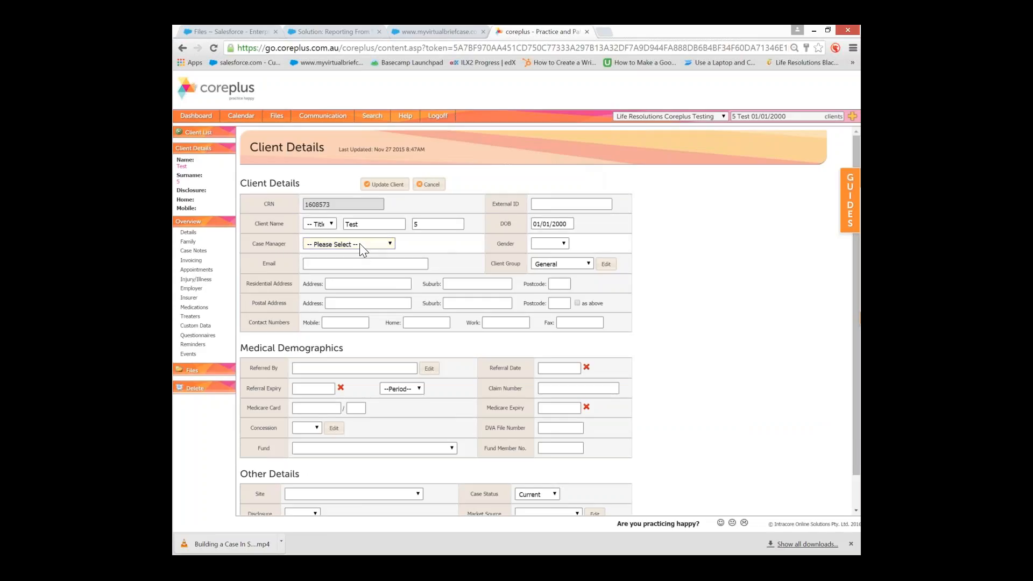
scroll(447, 241, "down", 1)
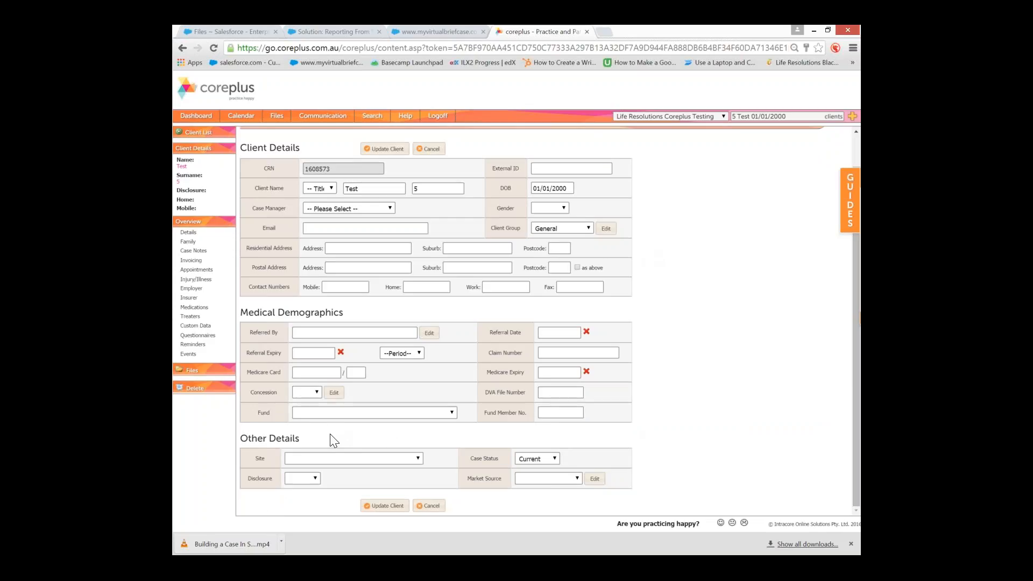
left_click(334, 458)
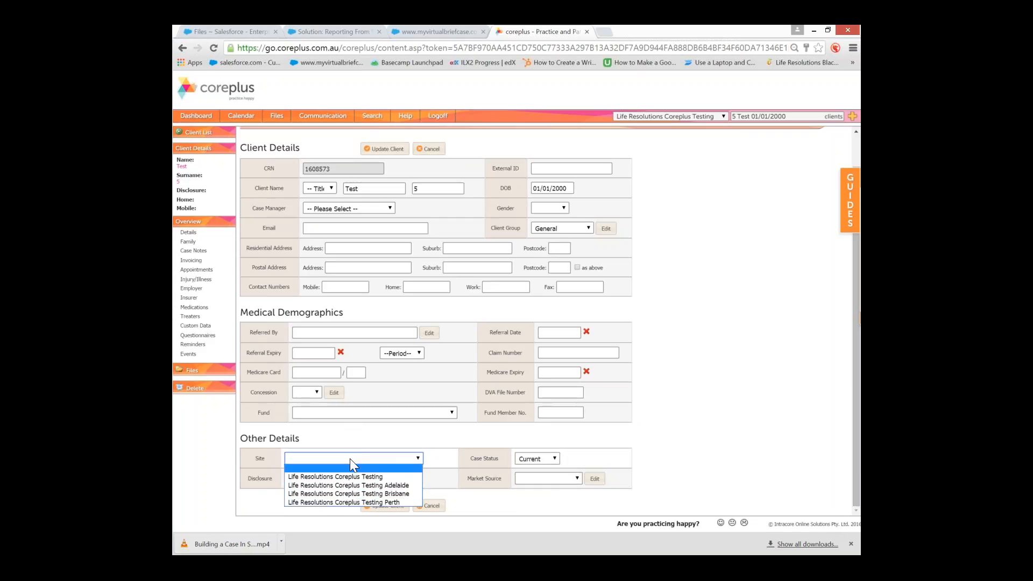
left_click(338, 458)
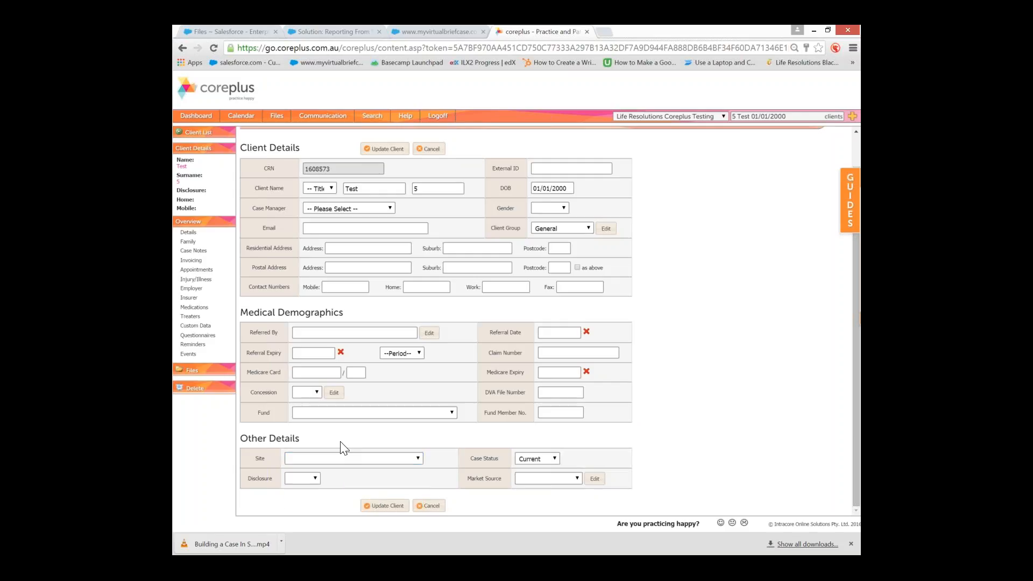
left_click(340, 457)
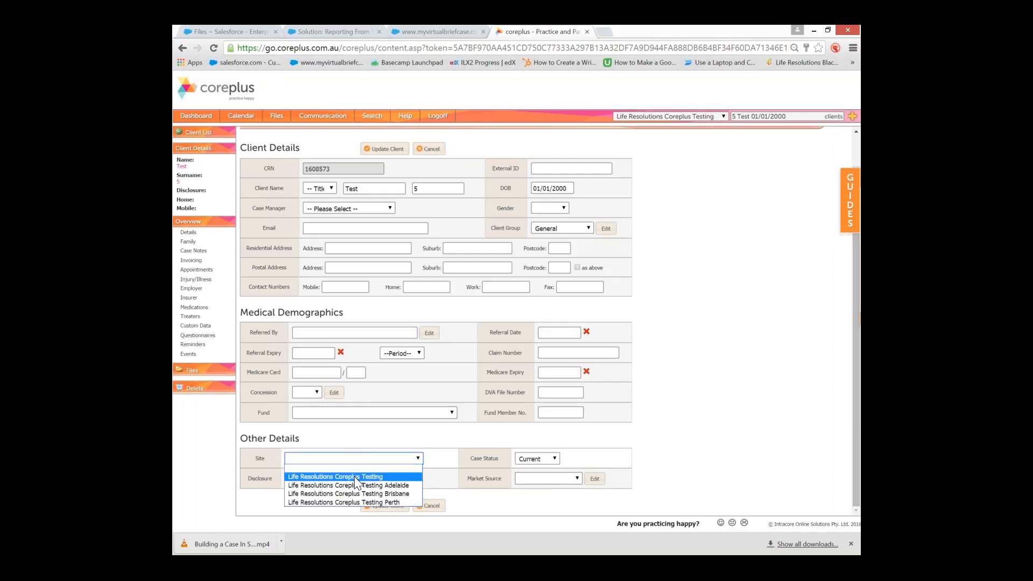
left_click(350, 451)
left_click(299, 479)
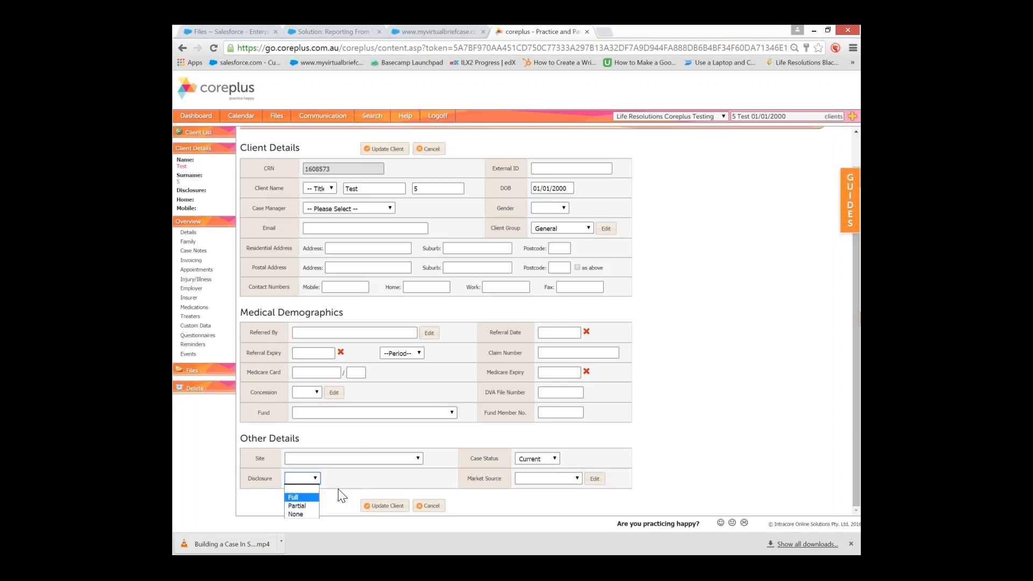
left_click(528, 459)
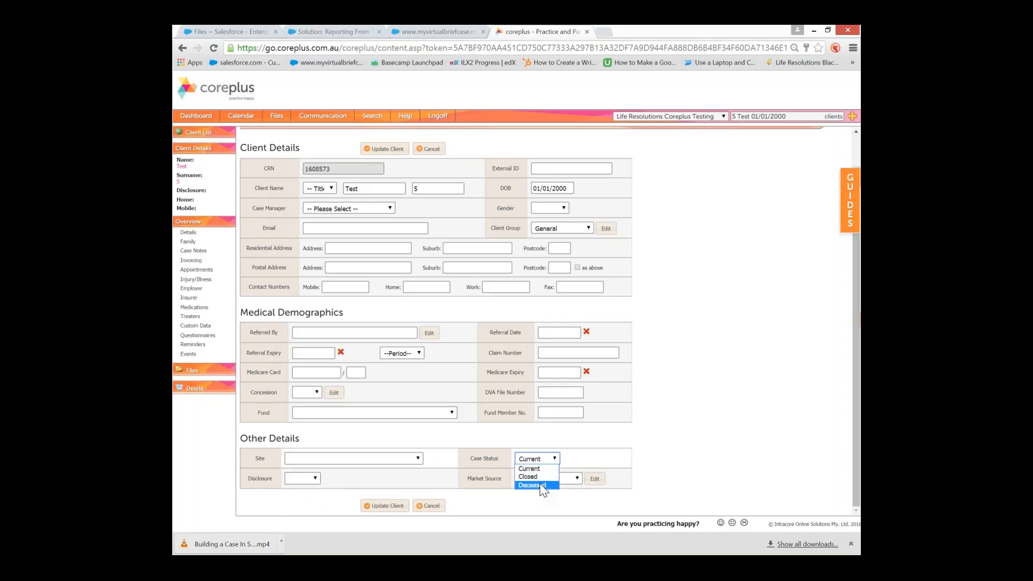
left_click(590, 456)
left_click(550, 477)
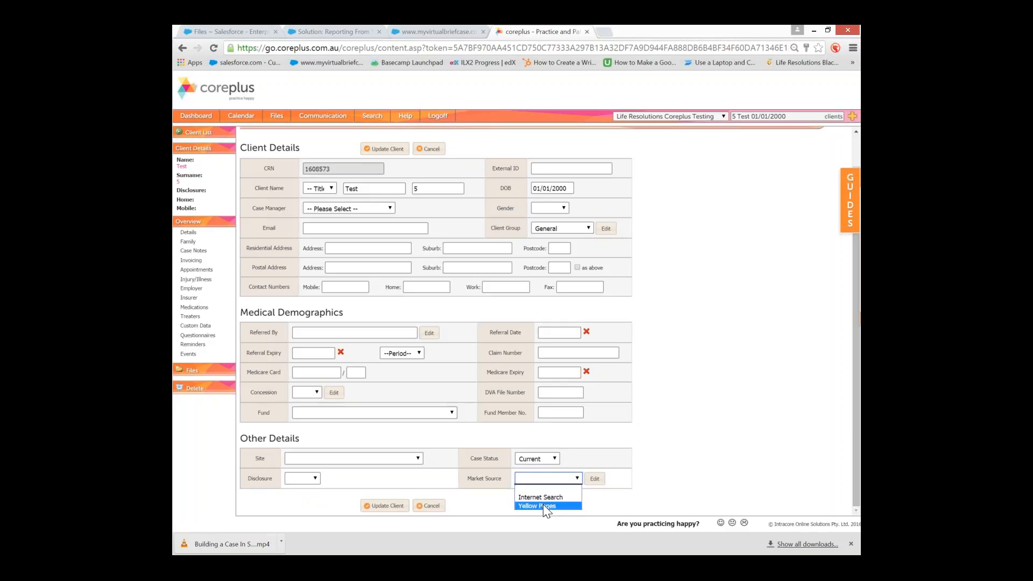
left_click(543, 480)
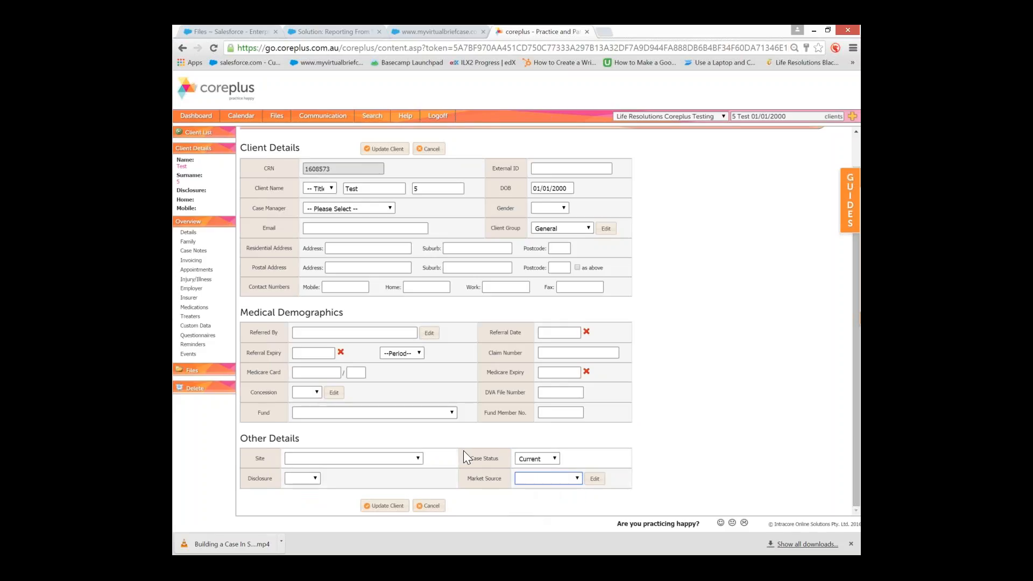
scroll(335, 334, "up", 1)
scroll(450, 427, "down", 1)
Check Test 5's empty Family list, then go to their Case Notes page
left_click(195, 243)
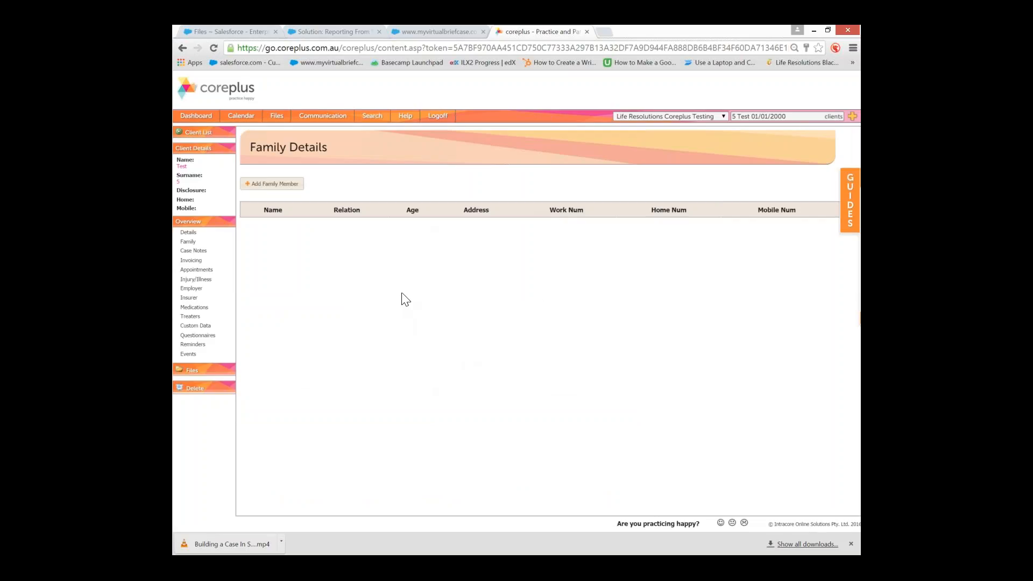
left_click(197, 251)
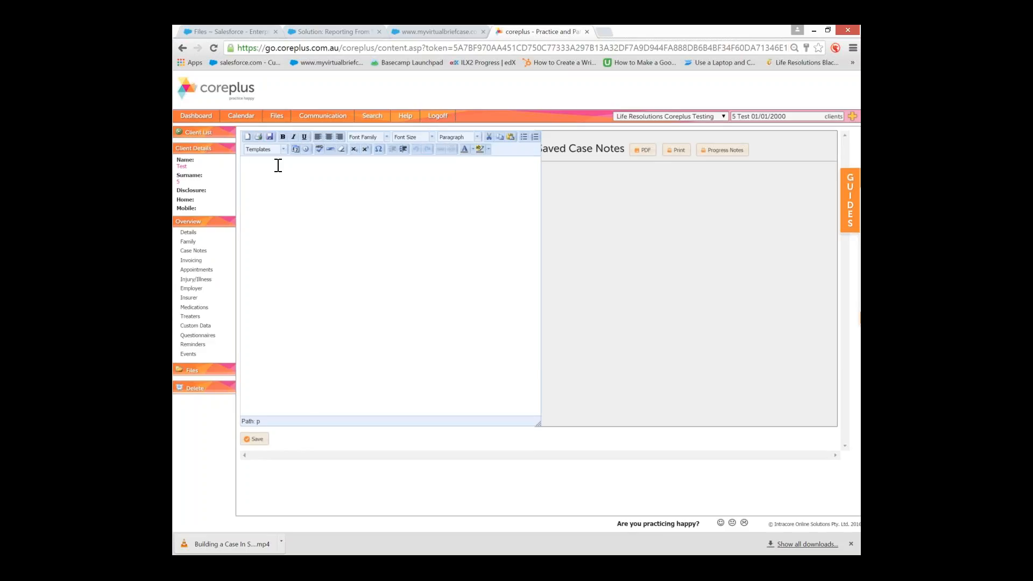
Browse the note Templates list without choosing one, then open Test 5's Progress Notes manager
left_click(284, 149)
left_click(280, 218)
left_click(707, 157)
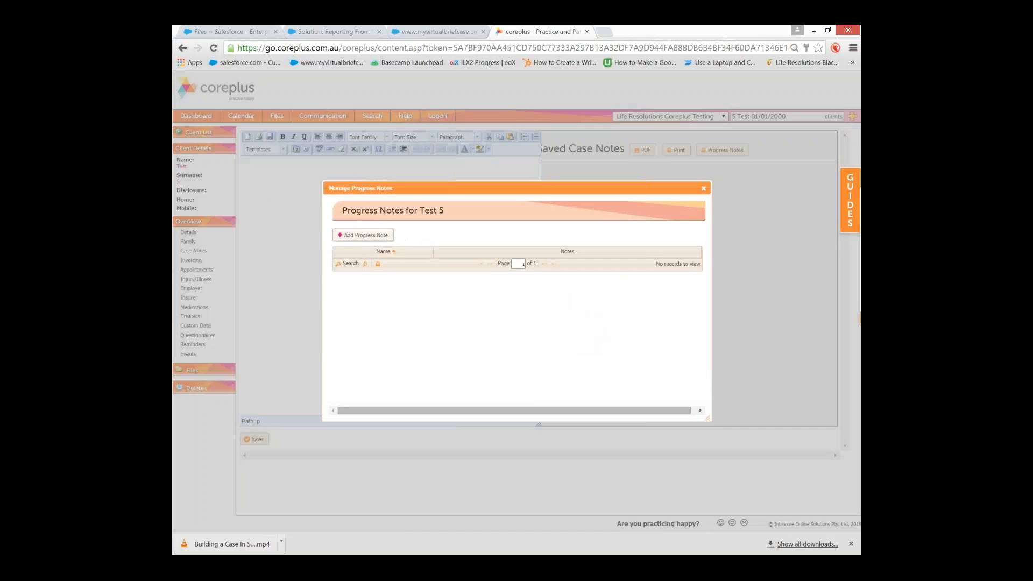
Add and save a progress note named 'session 1 of 4 eap' with test body text
left_click(380, 236)
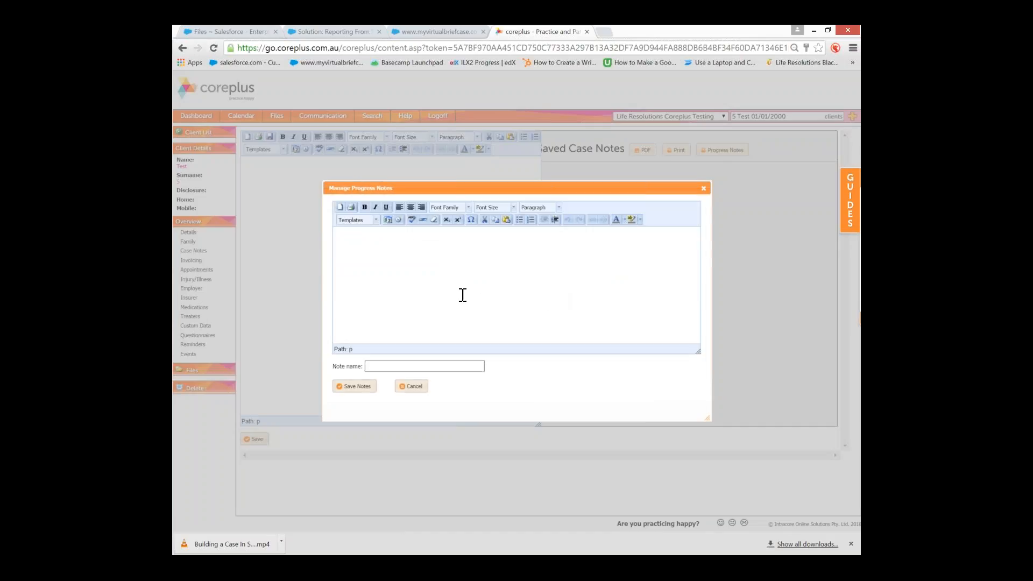
left_click(444, 282)
type("testoinsdiofnsngidngdgnidgndfgnjdngdjfngjdkfgjkdfjgdfg;")
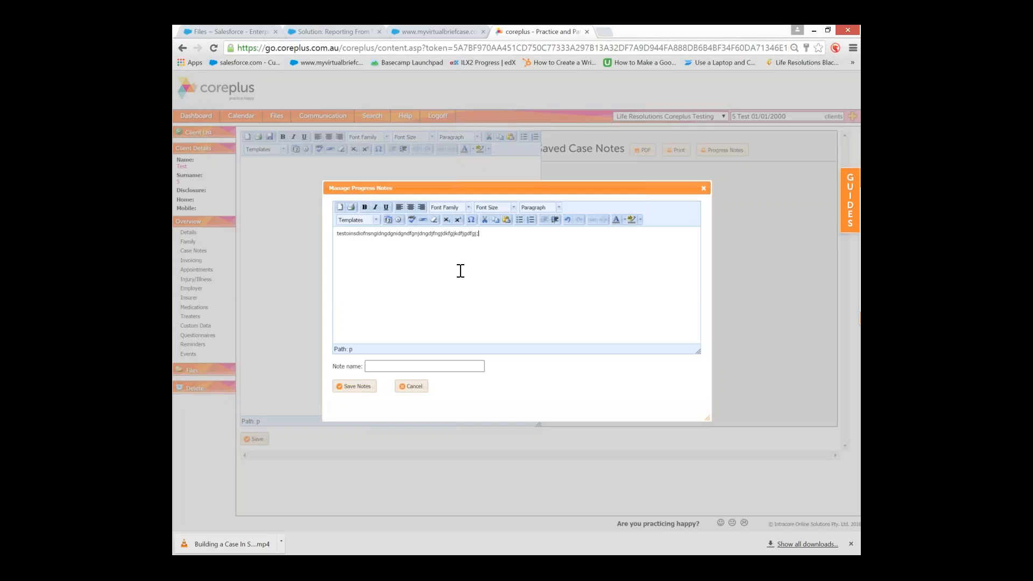
left_click(402, 367)
type("session 1 of 4 ea")
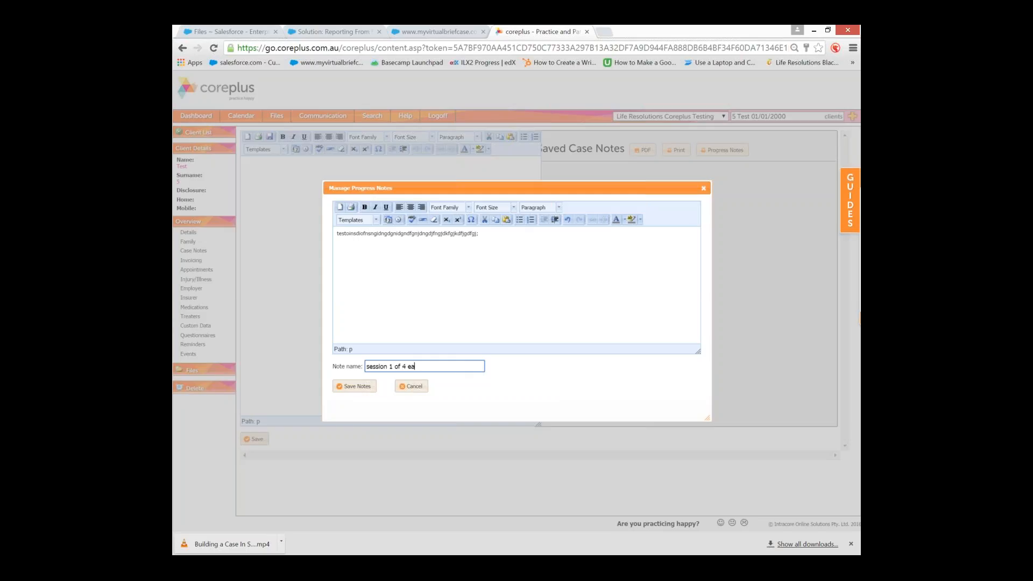
type("p")
left_click(356, 388)
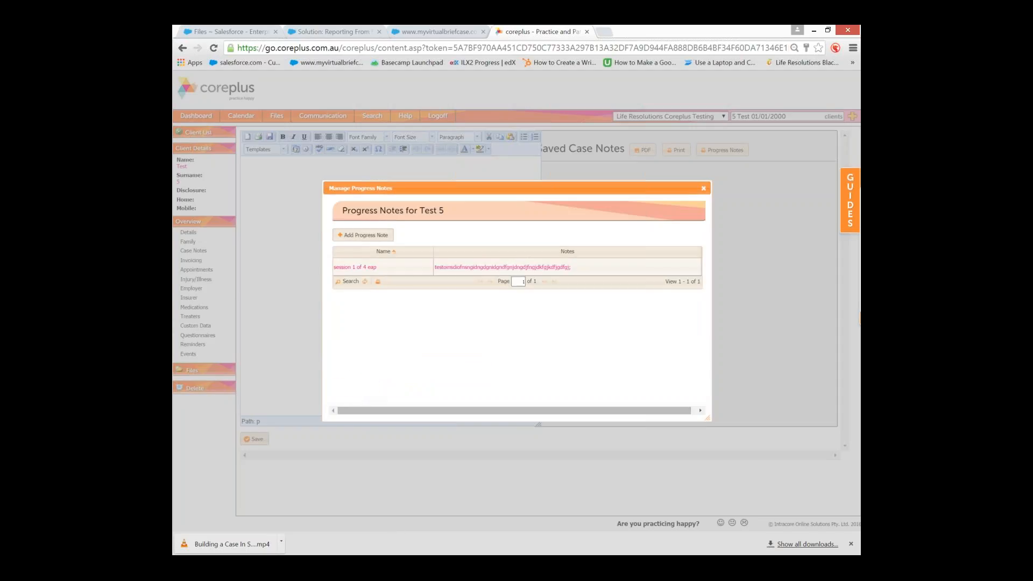
Reopen the 'session 1 of 4 eap' note, cancel without changes, and close the manager
left_click(401, 268)
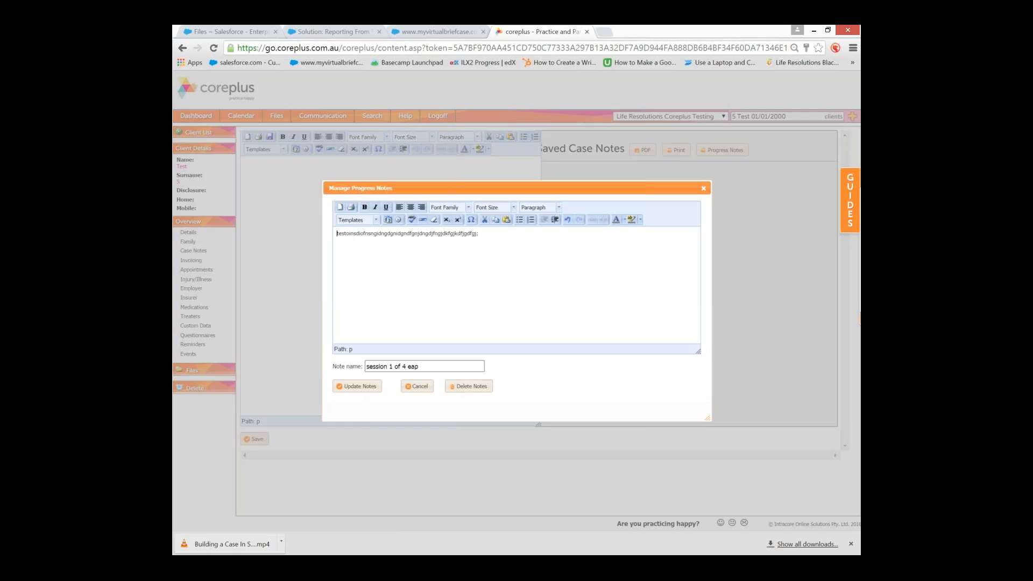
left_click(415, 387)
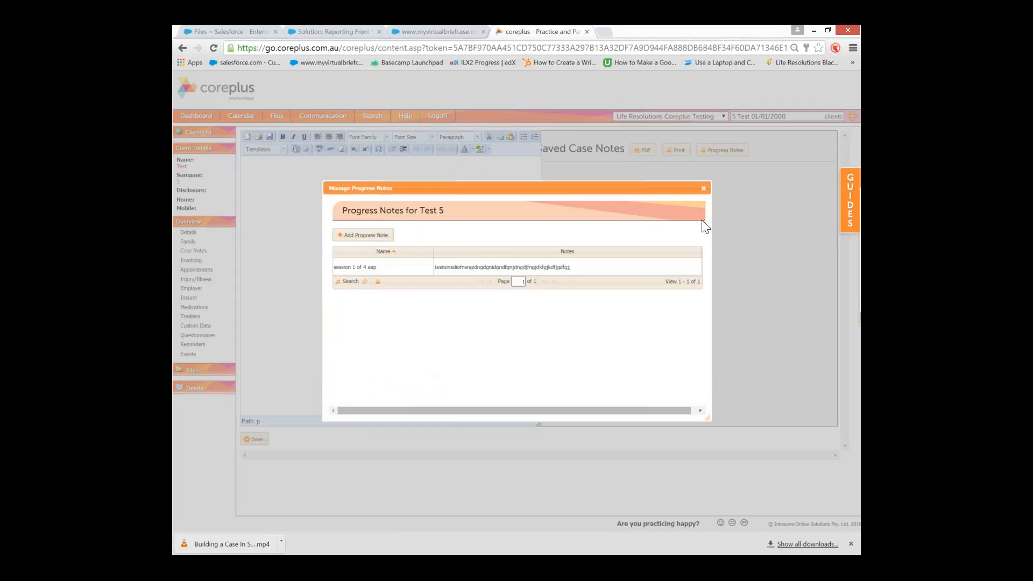
left_click(703, 188)
Draft a test case note, visit Details dismissing the inactive-manager alert, and return to Case Notes
left_click(703, 189)
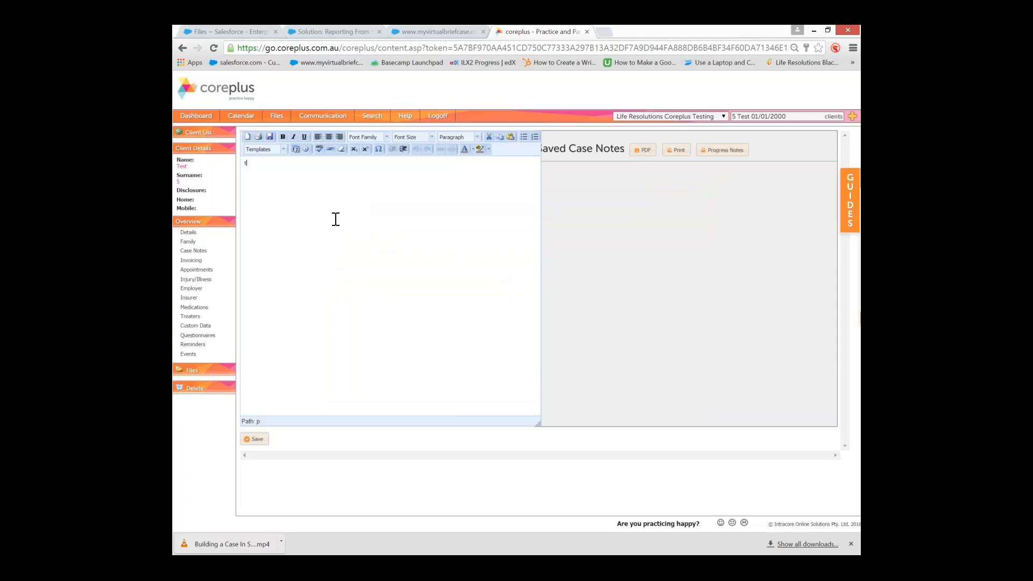
type("estingiangidng dg idnagidfang dfa;j ig digjdifgjdf gj dfgif")
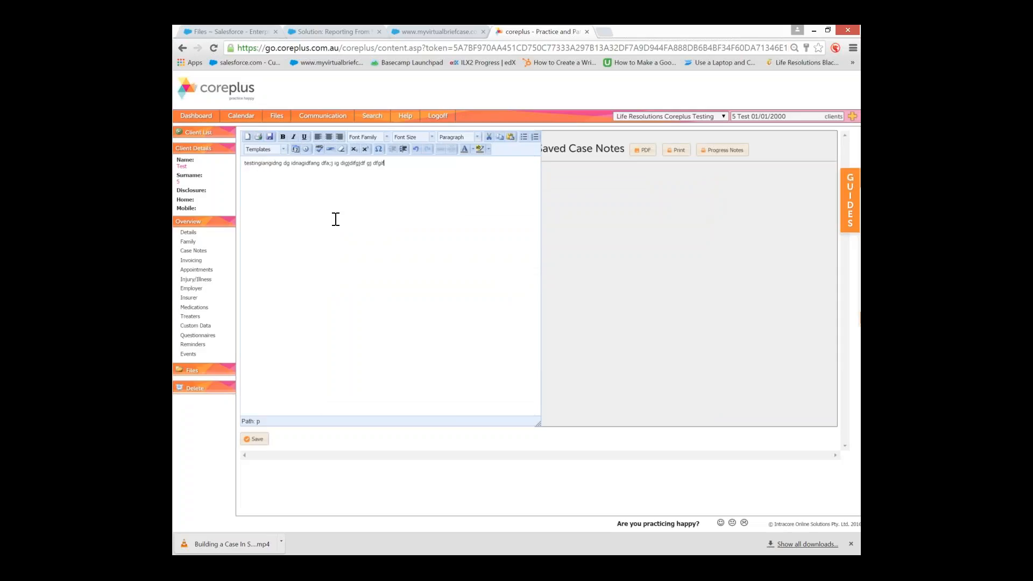
type("dngiondf gijdfijfogj fdgj")
left_click(189, 233)
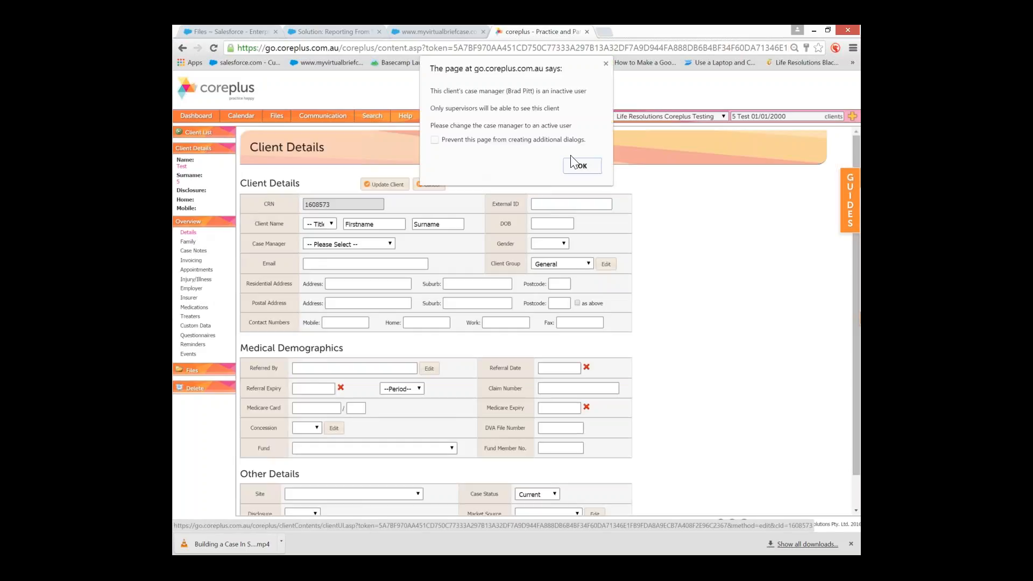
left_click(583, 166)
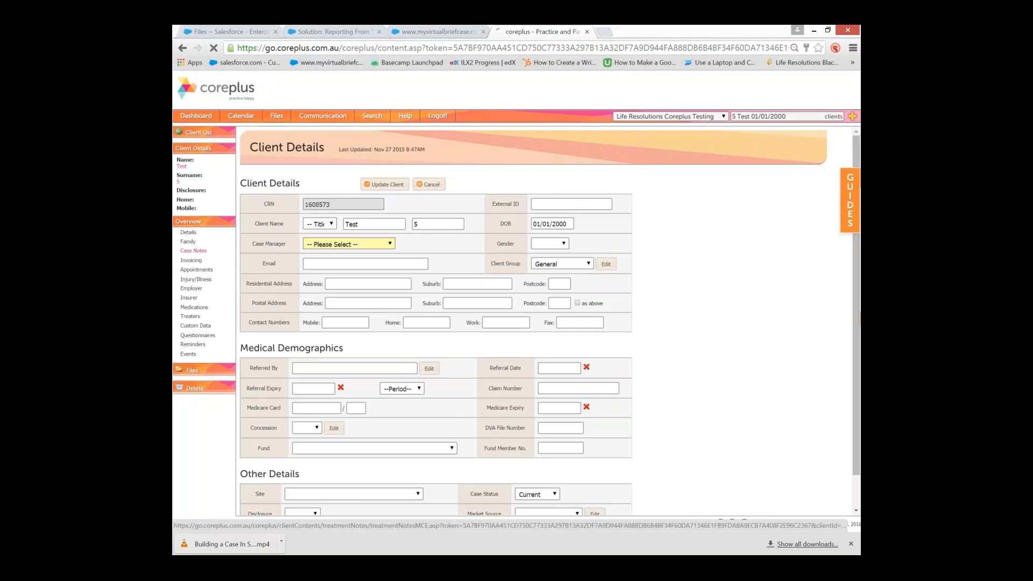
left_click(193, 251)
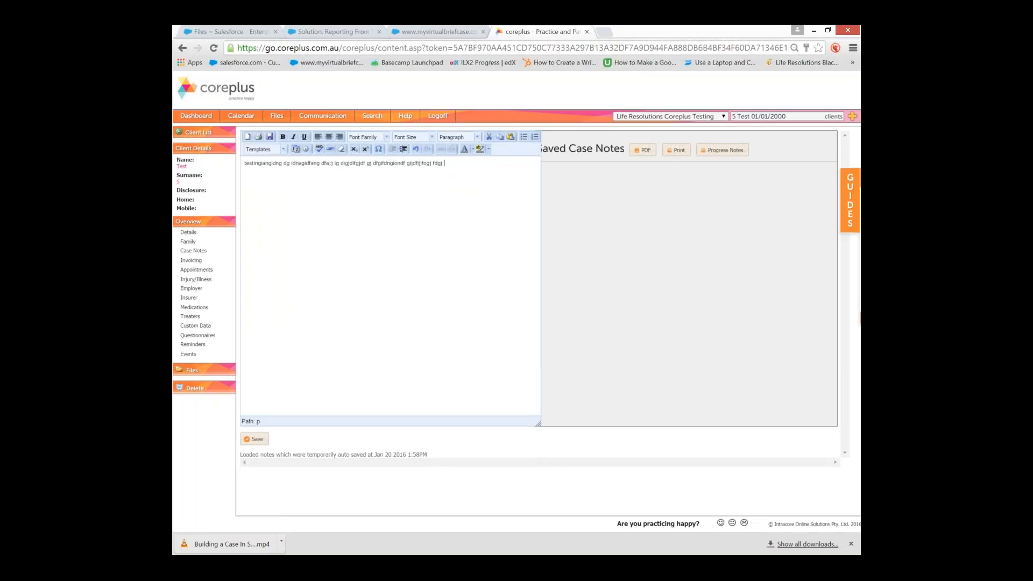
Save the drafted case note and start a new note reading 'Change to case note'
left_click(260, 439)
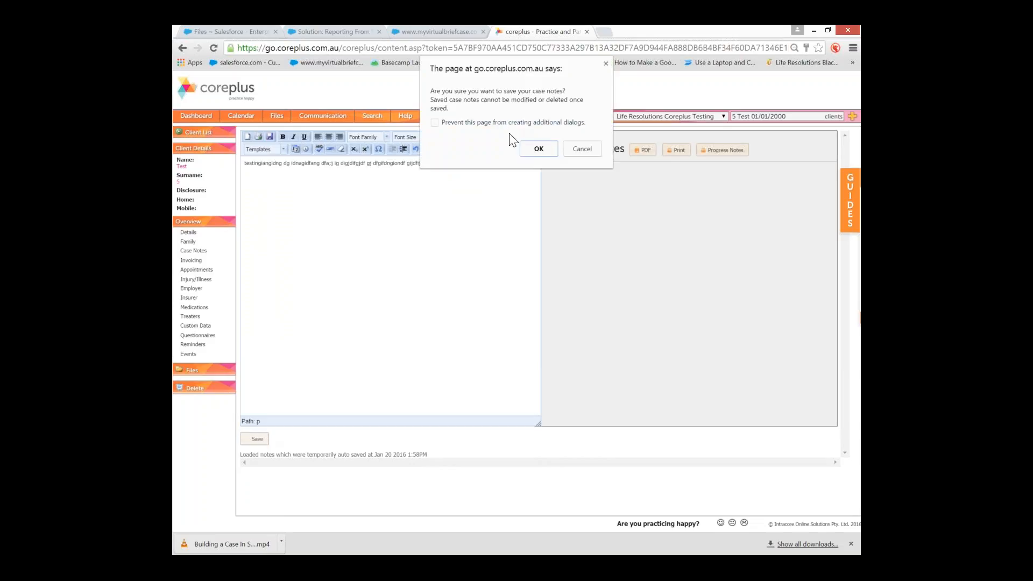
left_click(527, 150)
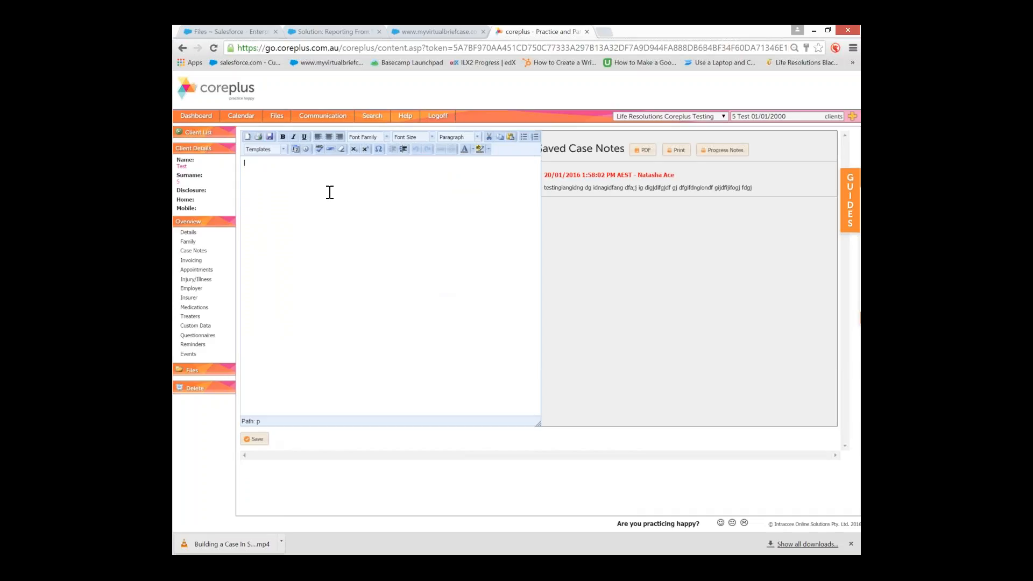
type("Change to case note")
Paste the first note's date heading, add 'should be tast not tes', and save the correction note
left_click_drag(681, 173, 547, 173)
key("ctrl+c")
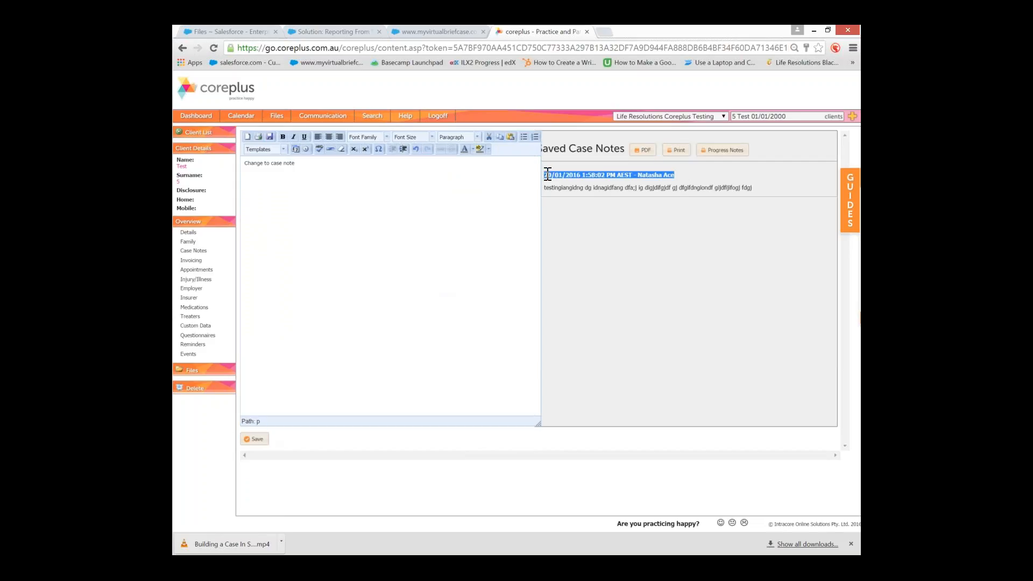
left_click(361, 179)
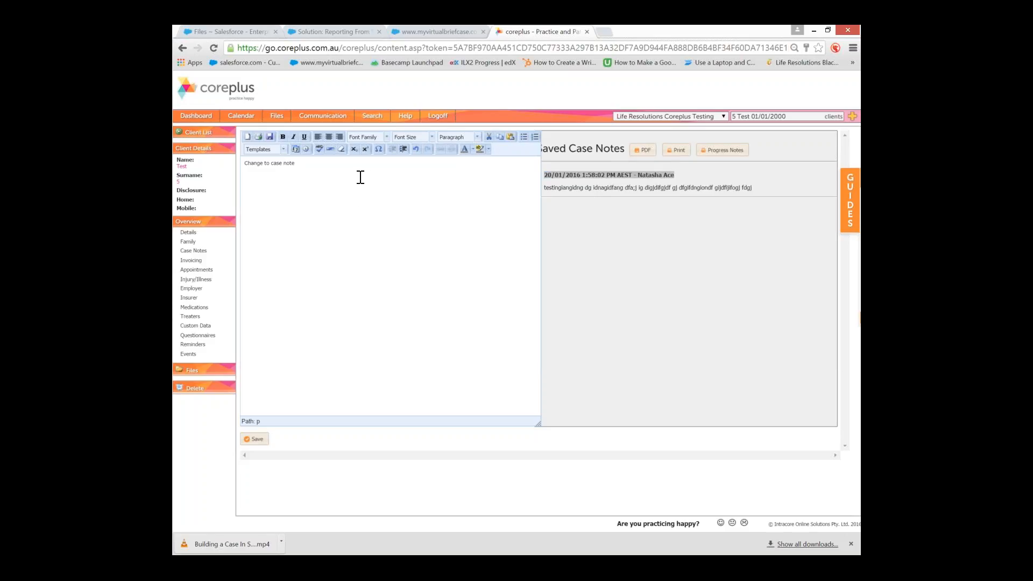
key("ctrl+v")
key("Return")
type("should be tas")
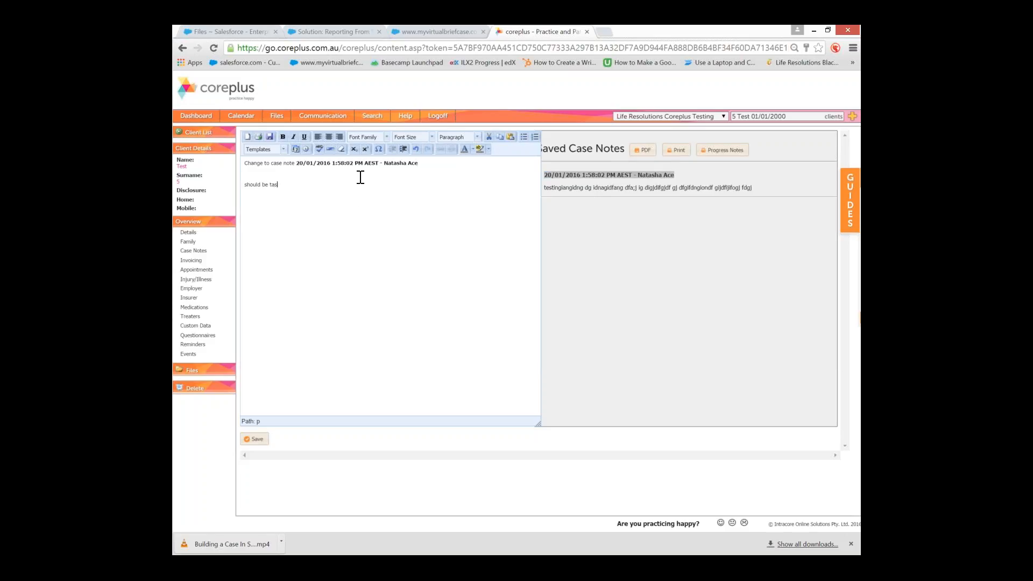
type("t not test")
left_click(254, 440)
left_click(539, 149)
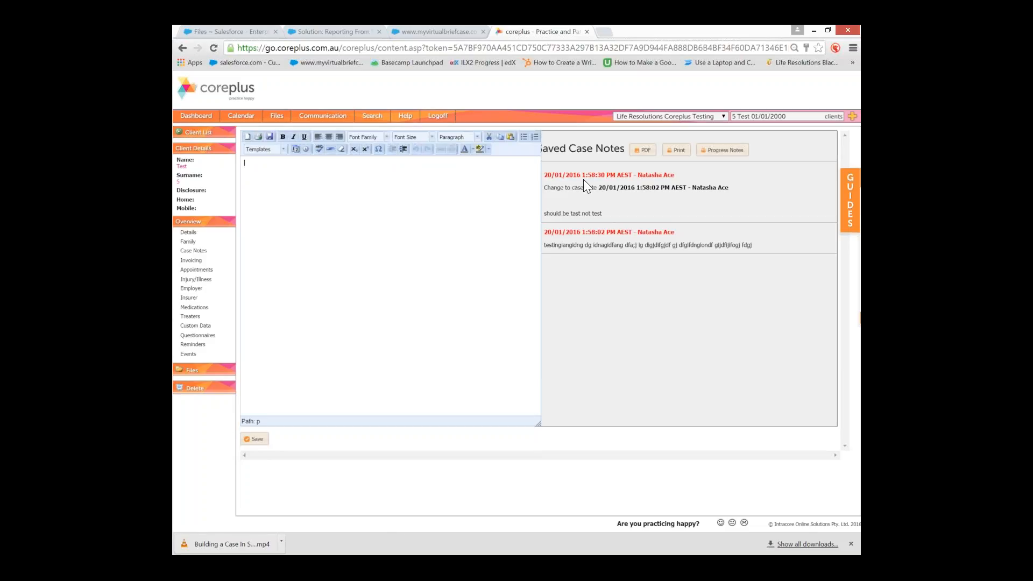
left_click_drag(675, 233, 646, 233)
left_click(728, 150)
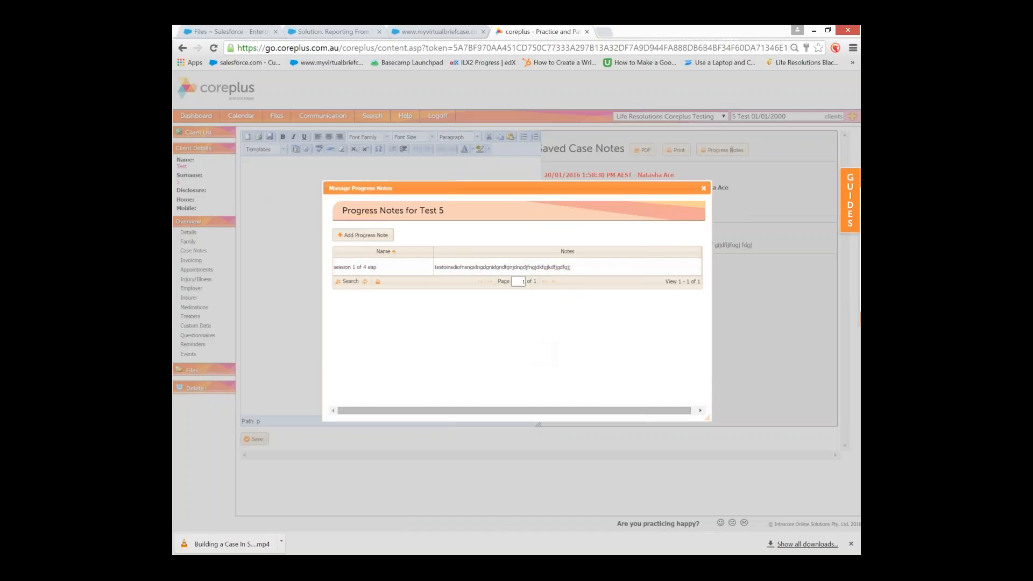
left_click(704, 188)
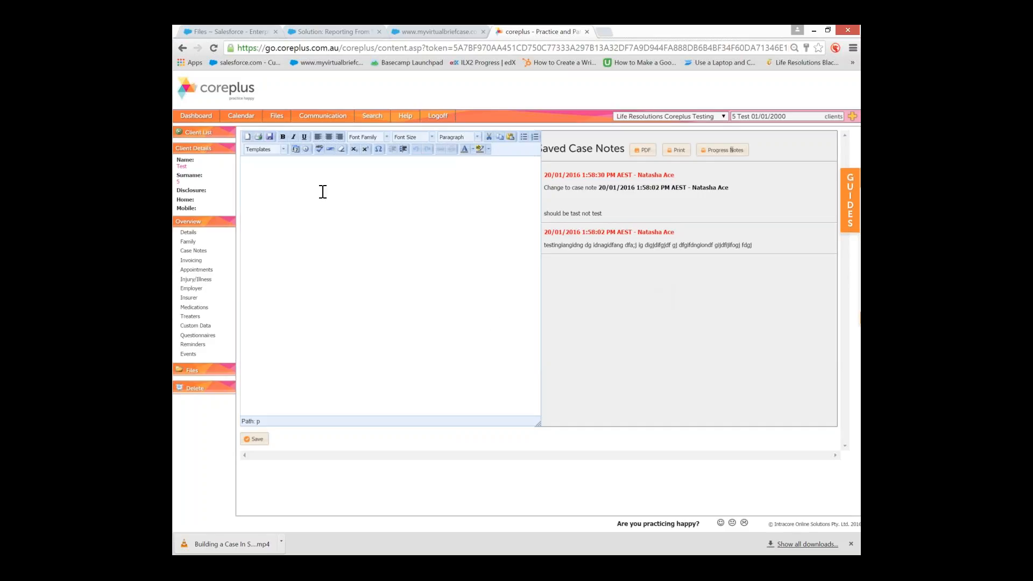
Glance at the case note templates without inserting one, then switch to the client's Invoicing page
left_click(265, 150)
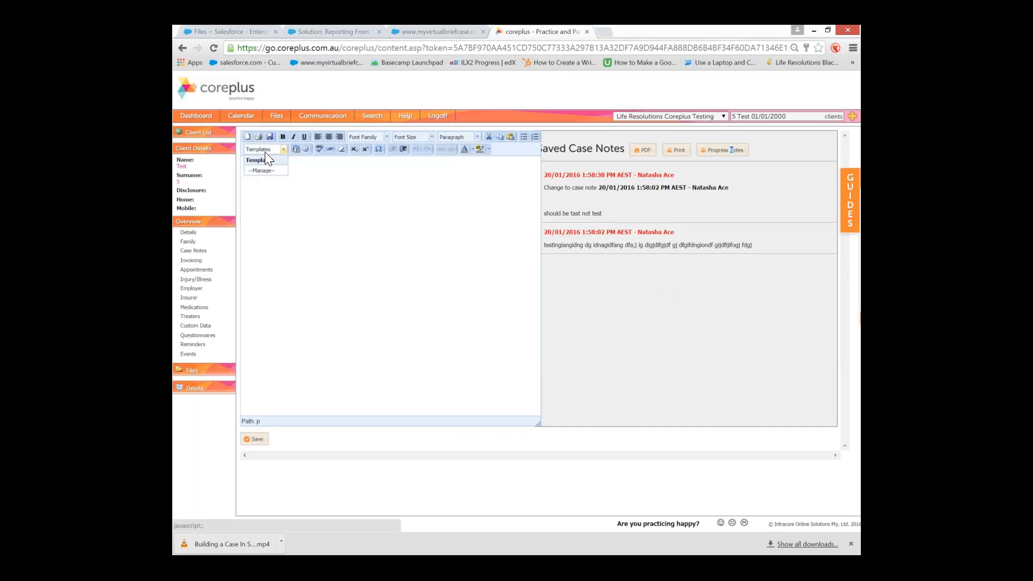
left_click(265, 152)
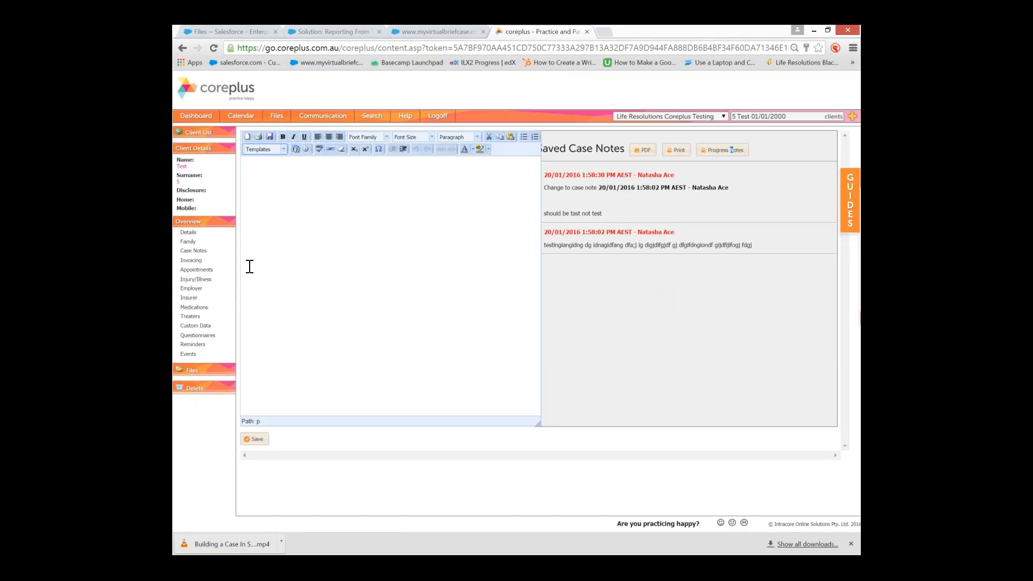
left_click(197, 270)
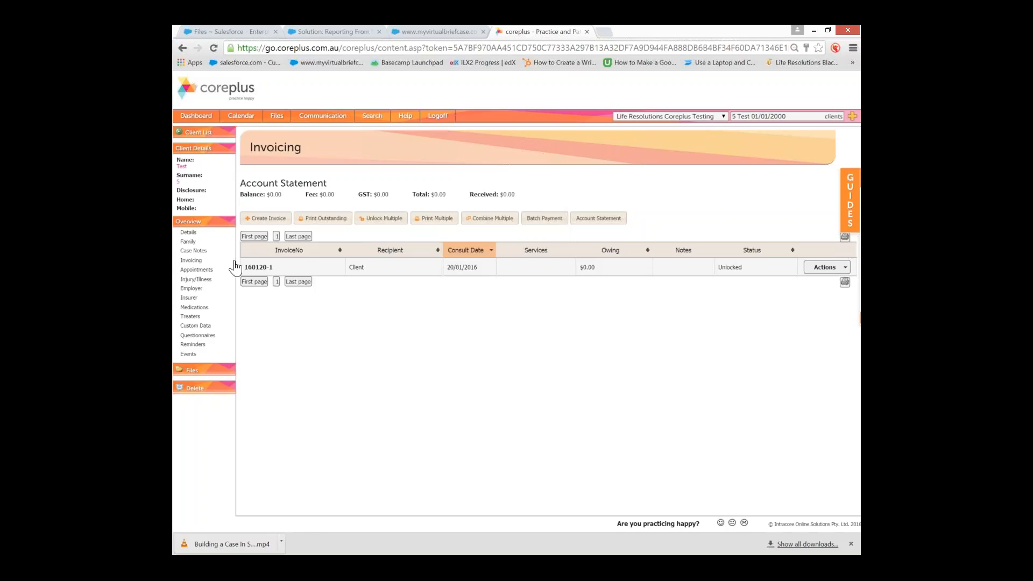
Open the client's Appointments page and scroll through its summary, past, deleted and cancelled tables
left_click(202, 269)
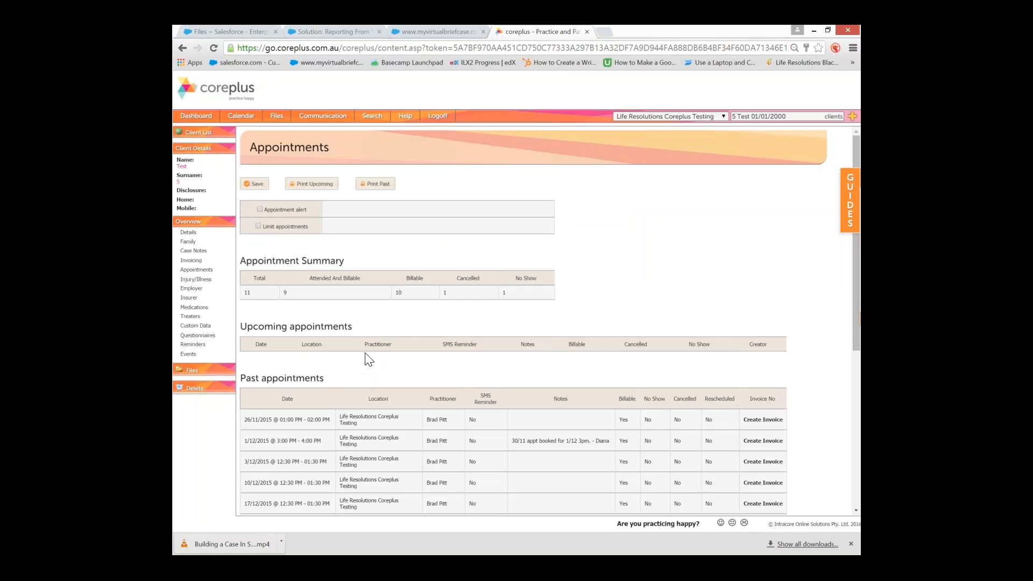
scroll(293, 337, "down", 5)
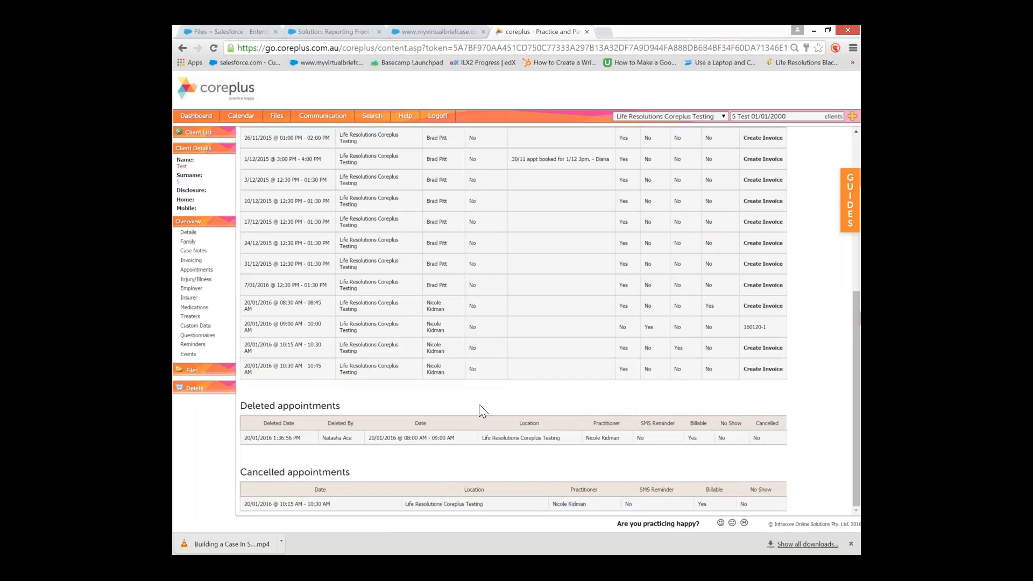
scroll(470, 404, "up", 5)
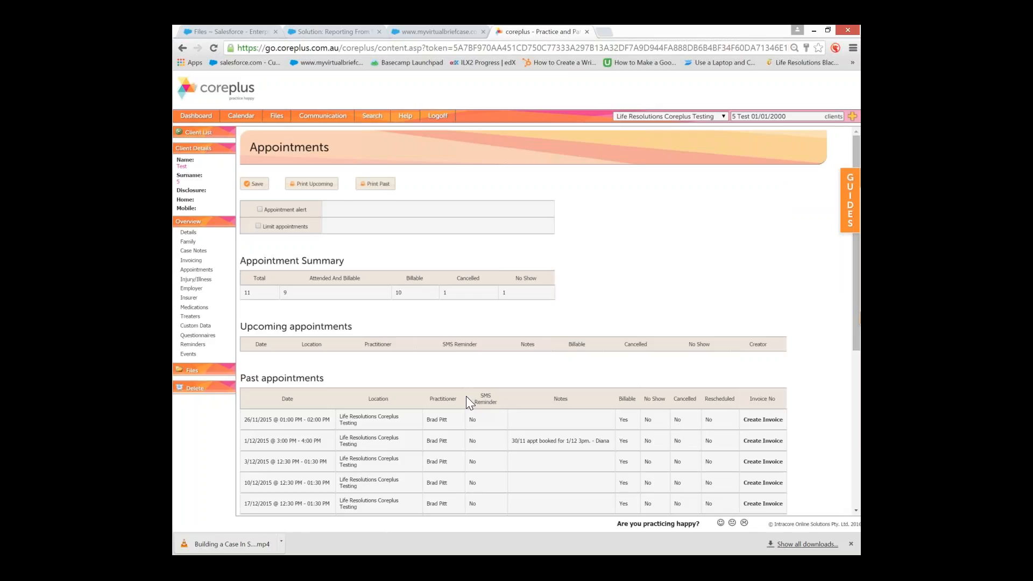
Enable an appointment alert reading 'do not book - until they pay 4150 outstanding cancellation fee' and save
left_click(259, 209)
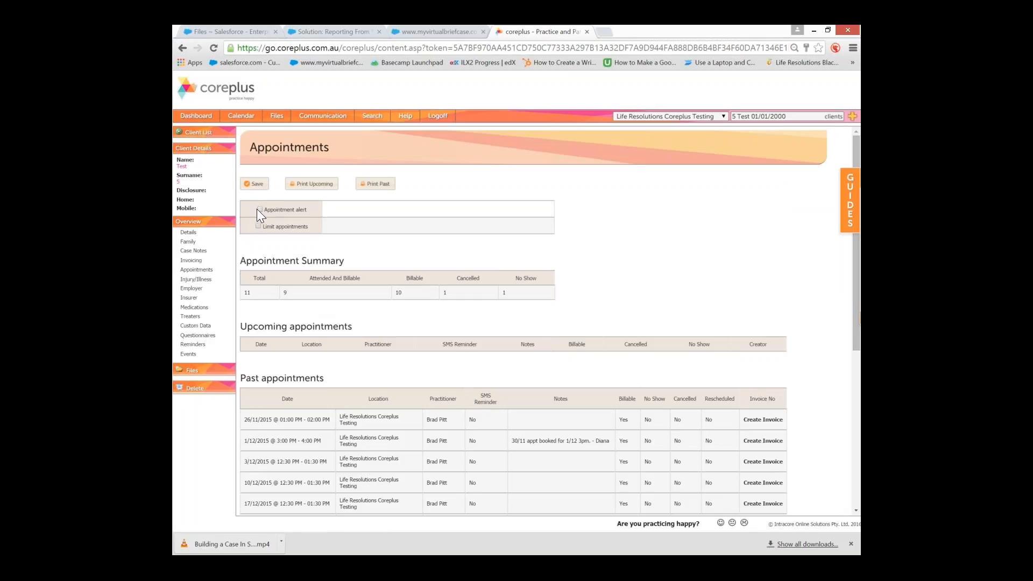
left_click(332, 211)
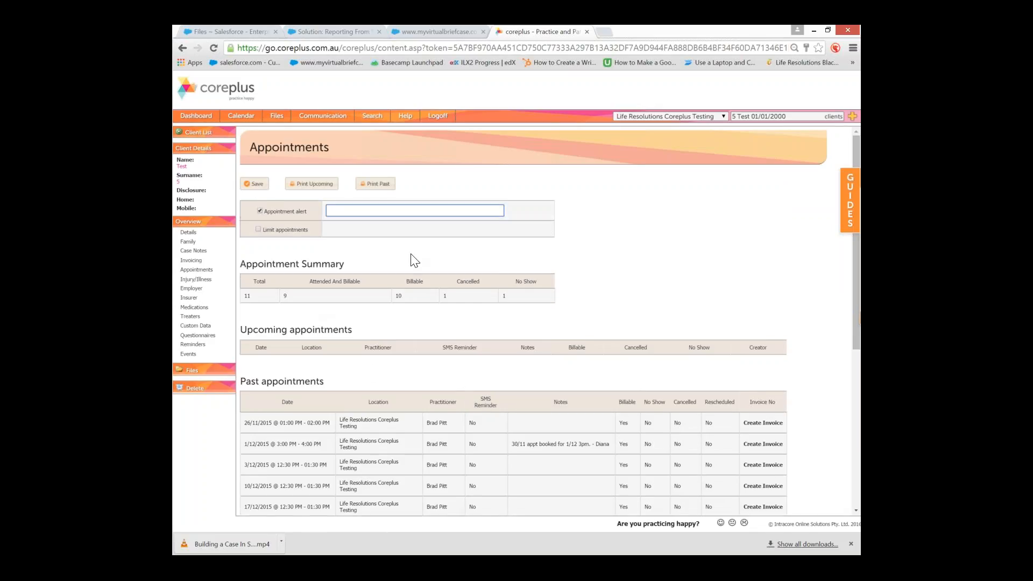
type("do not book - until they pay 4150 outstandi")
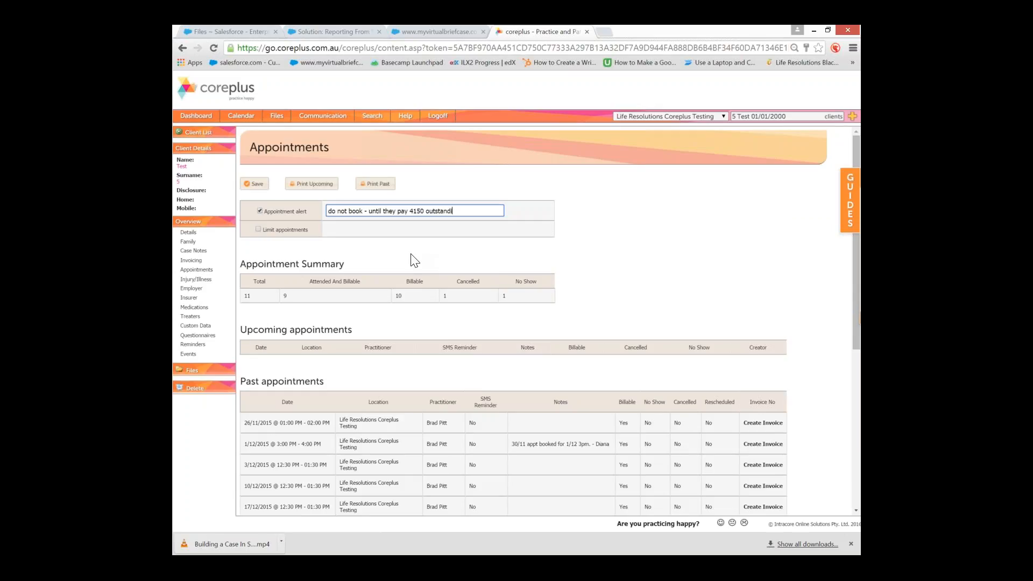
type("ng cancellation fee")
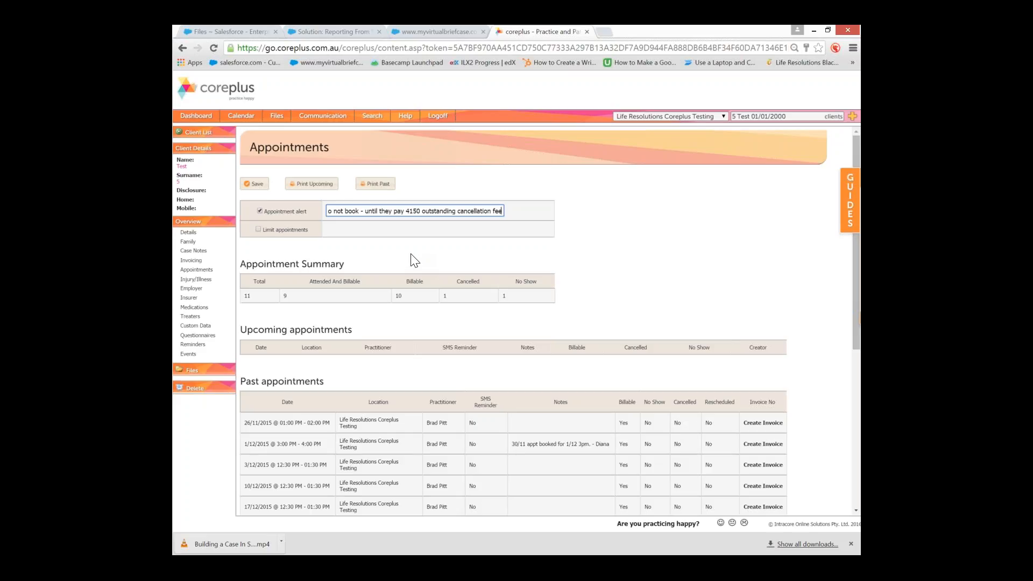
left_click(260, 186)
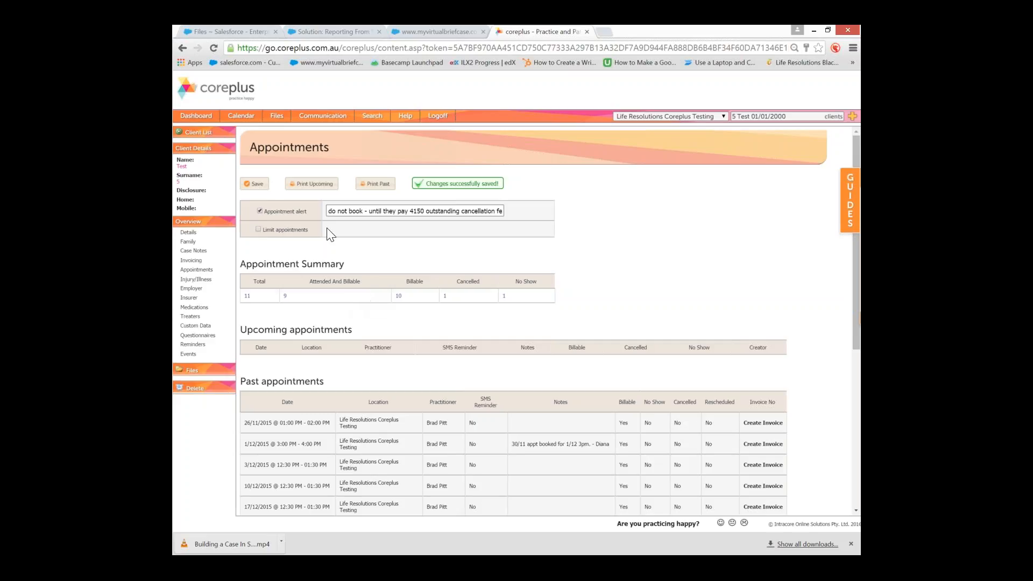
Open the Print Upcoming list showing the 20/01/2016 10:30–10:45 AM appointment
left_click(320, 185)
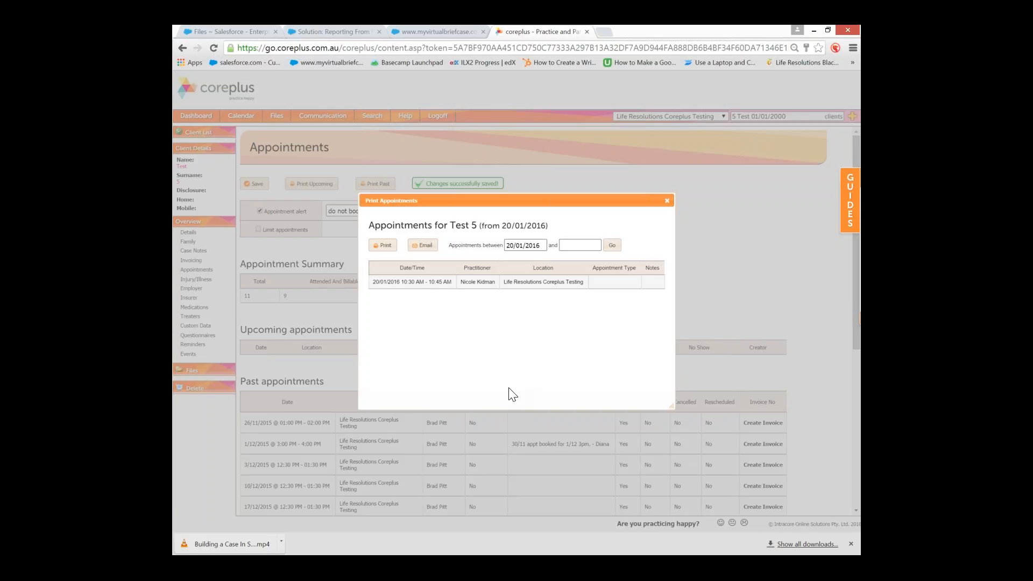
Close the upcoming print list, review the Appointments page, then close the past-appointments print list
left_click(668, 201)
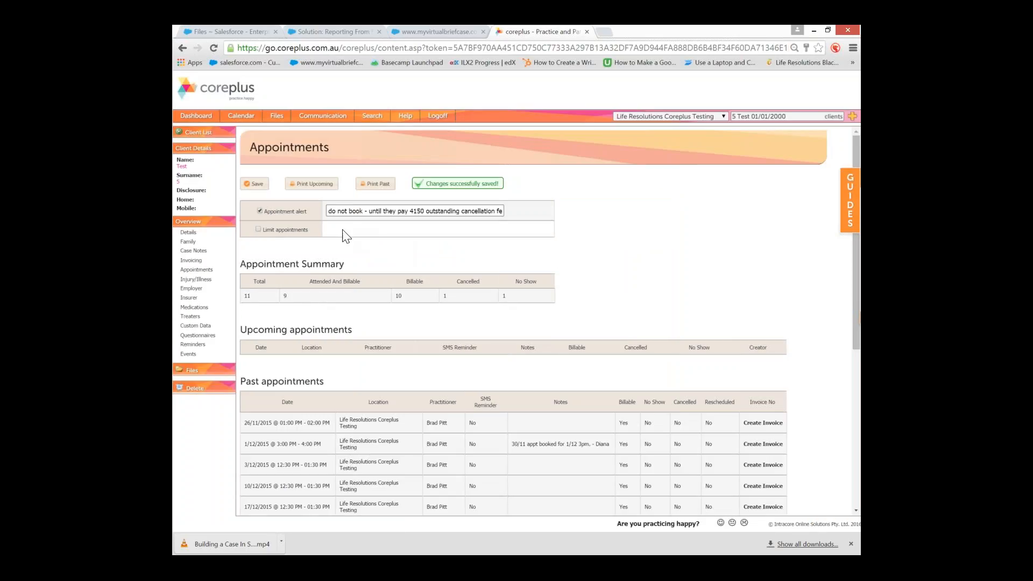
scroll(368, 258, "down", 5)
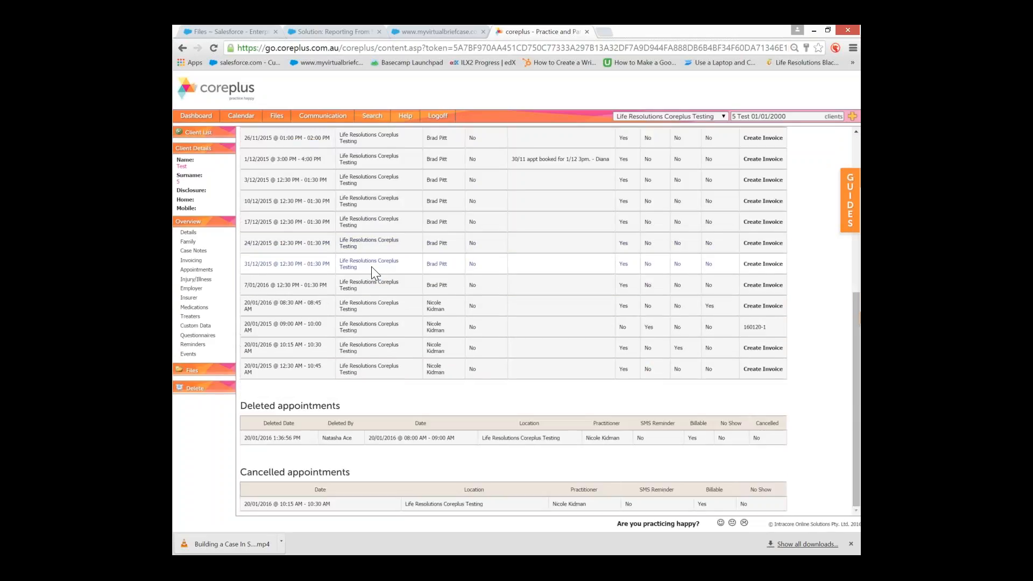
scroll(372, 267, "up", 6)
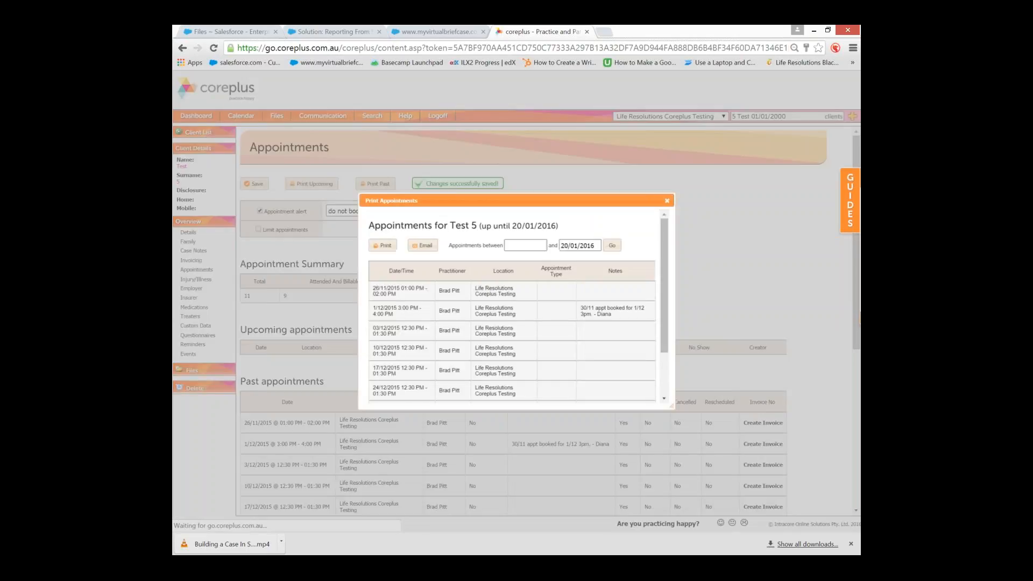
scroll(466, 286, "down", 2)
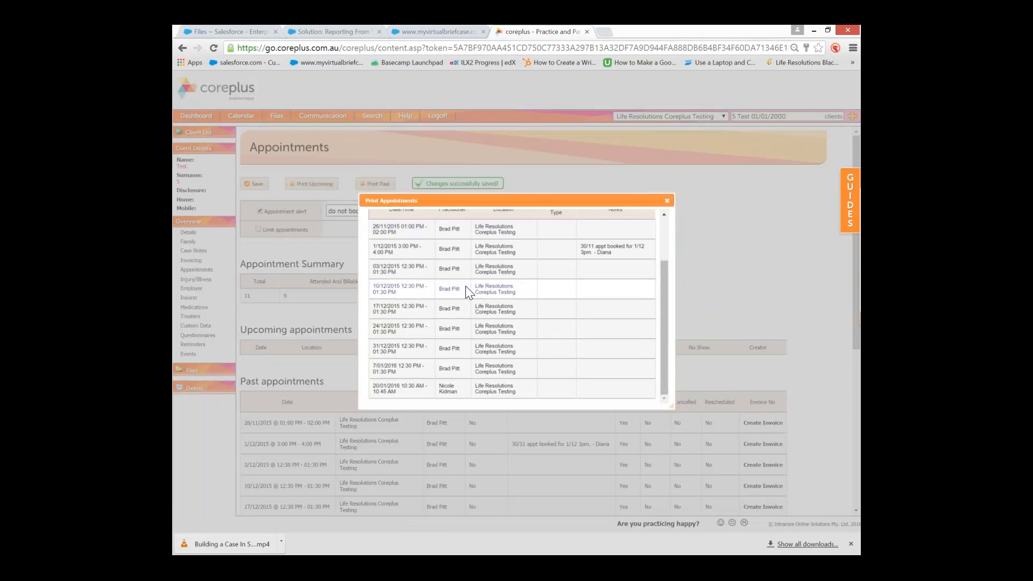
scroll(466, 286, "up", 1)
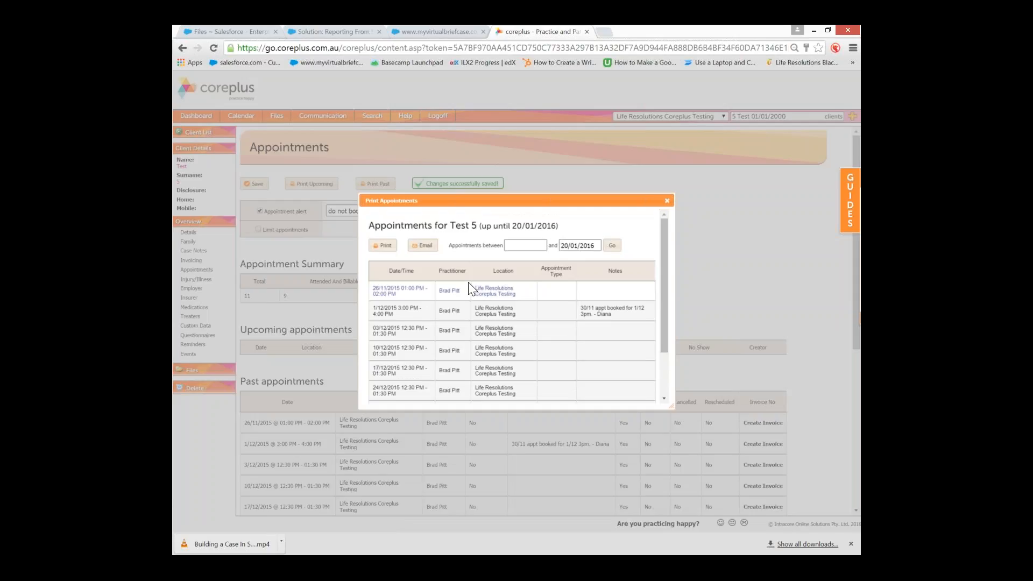
scroll(470, 288, "down", 2)
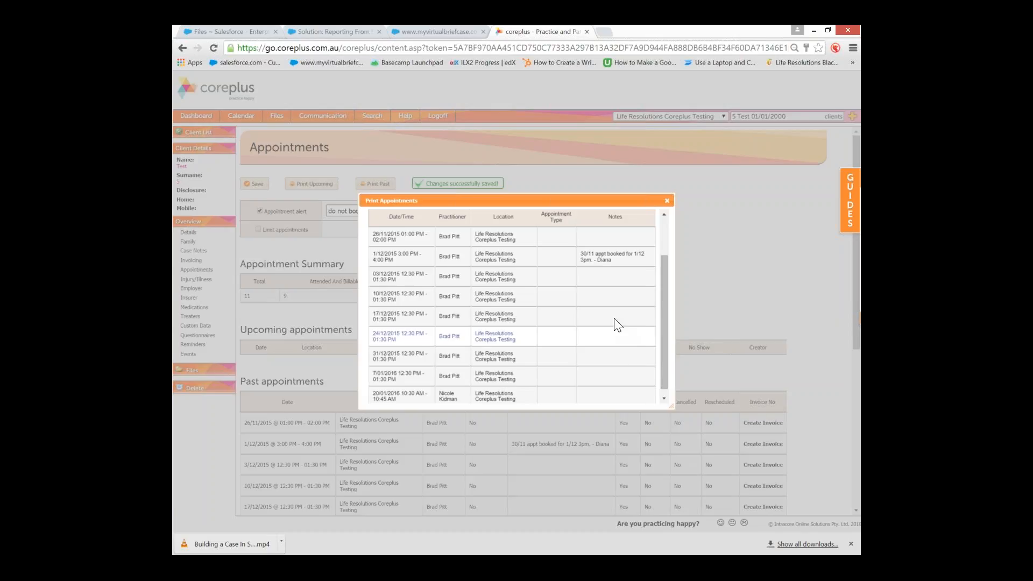
left_click(667, 201)
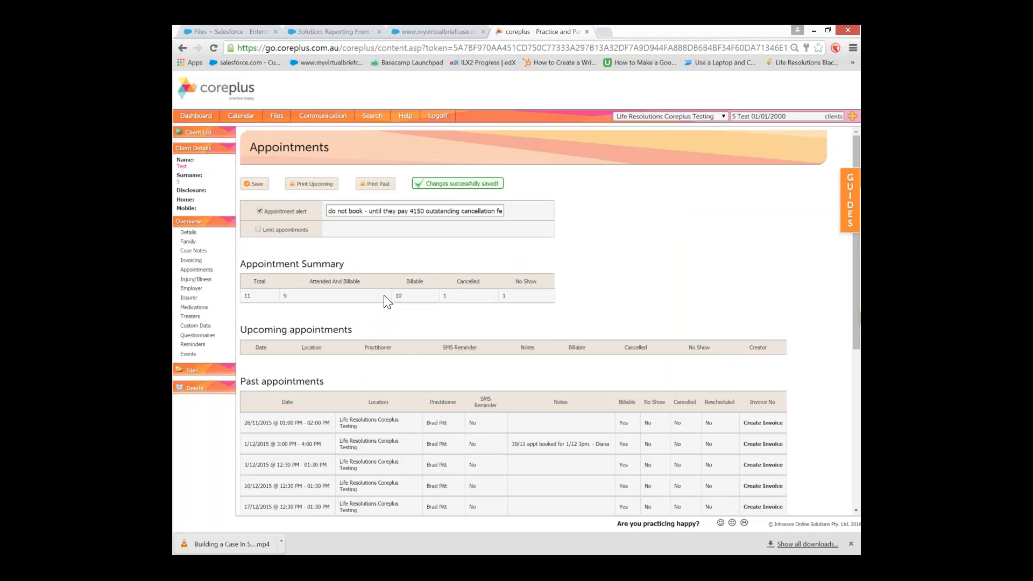
Step through the Employer, Medications, Treaters, Custom Data, Questionnaires and Reminders pages
left_click(200, 291)
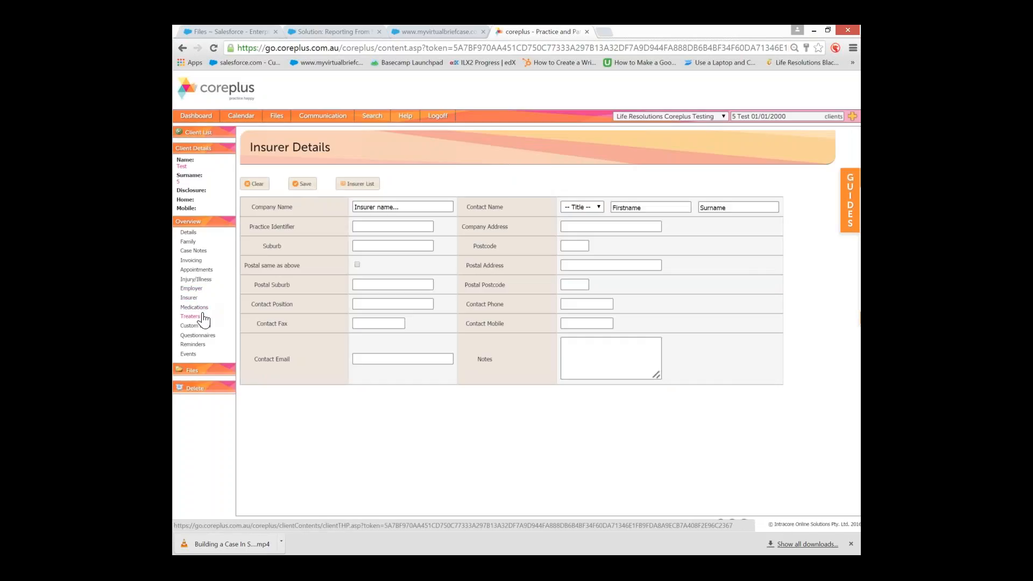
left_click(203, 309)
left_click(206, 318)
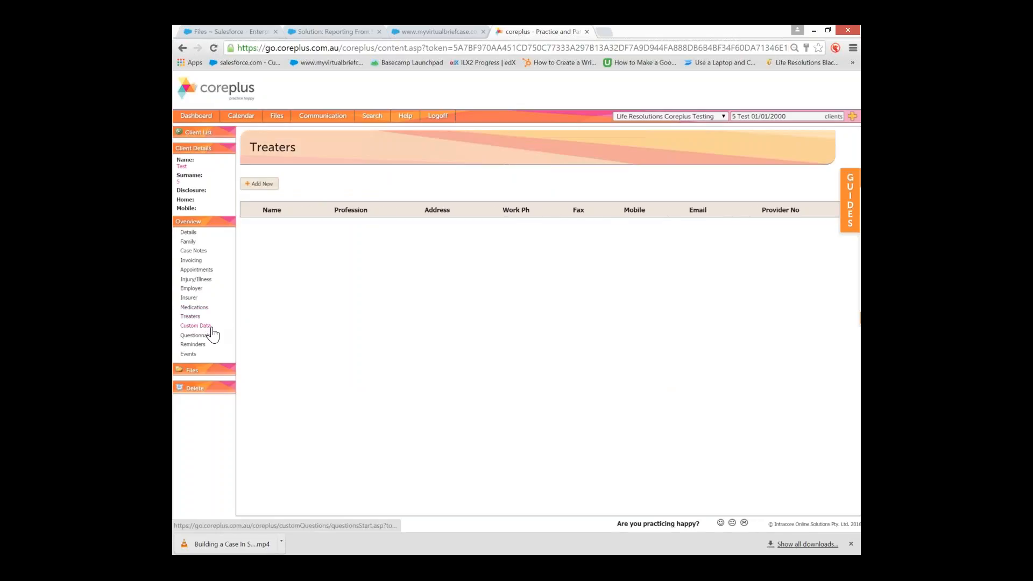
left_click(208, 326)
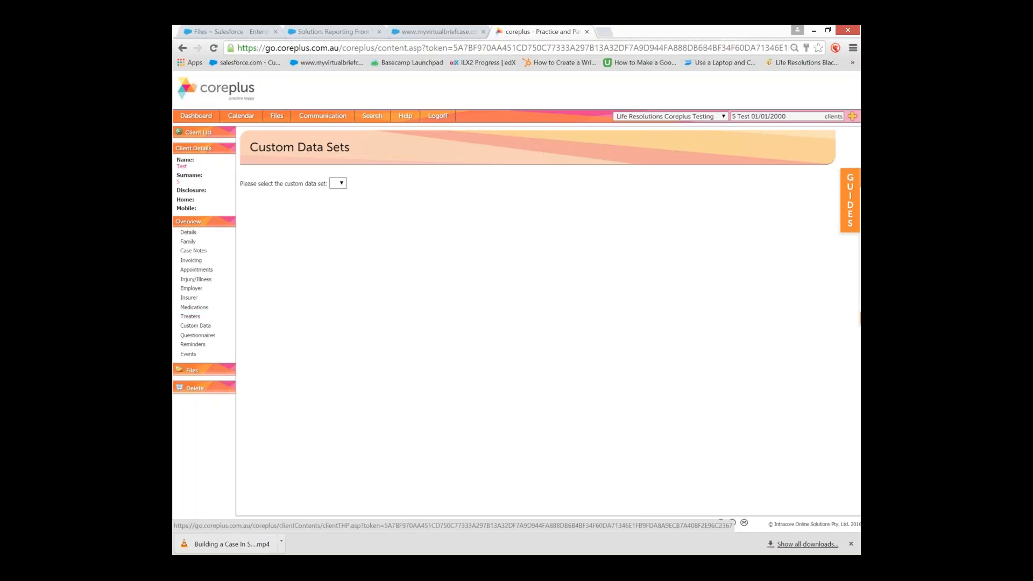
left_click(198, 336)
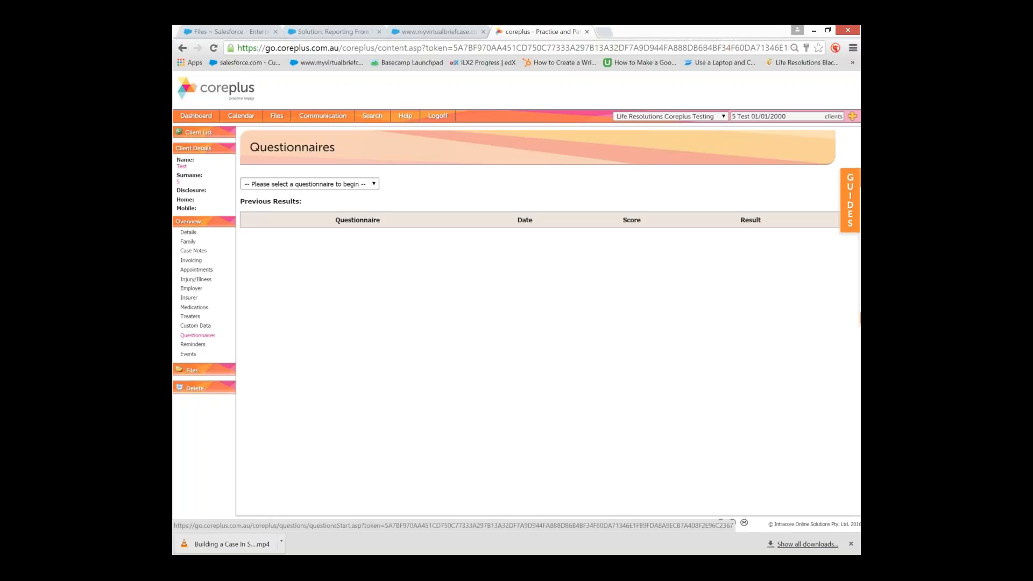
left_click(194, 344)
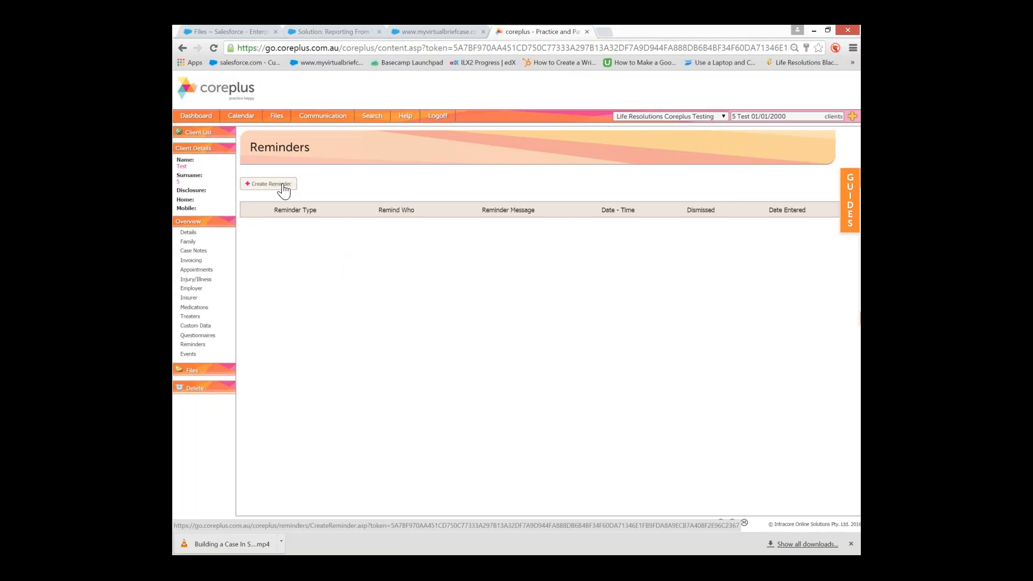
View the new reminder form, then leave it unsaved for the Dashboard
left_click(283, 185)
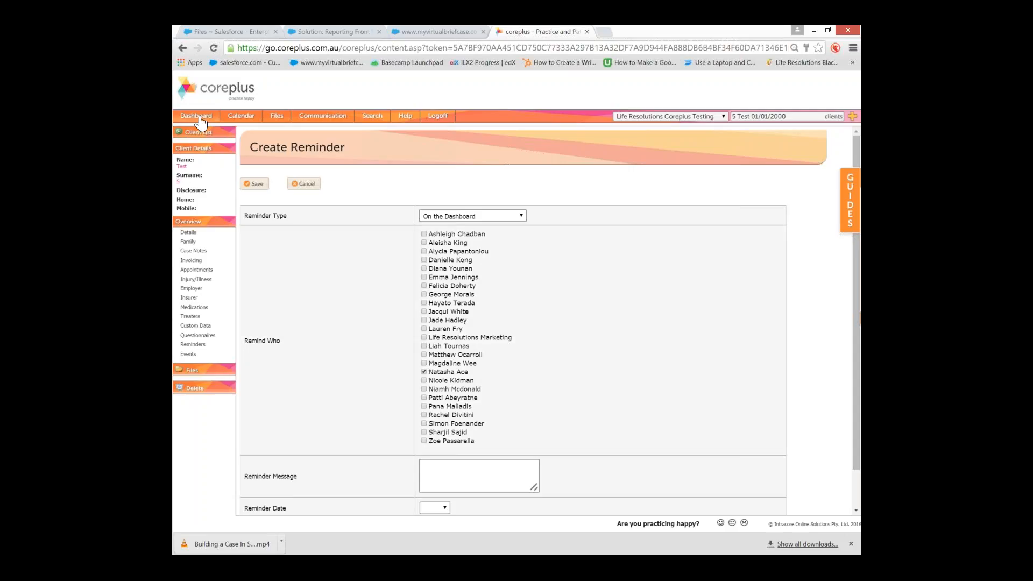
left_click(200, 118)
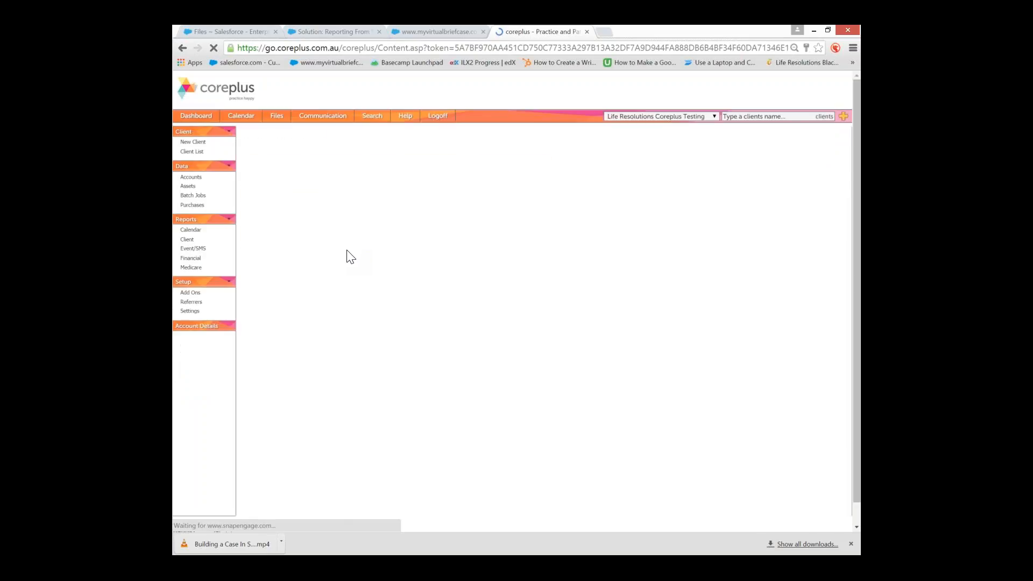
Expand the dashboard Reminders panel, then search 'tss' and reopen the Test 5 client record
left_click(289, 241)
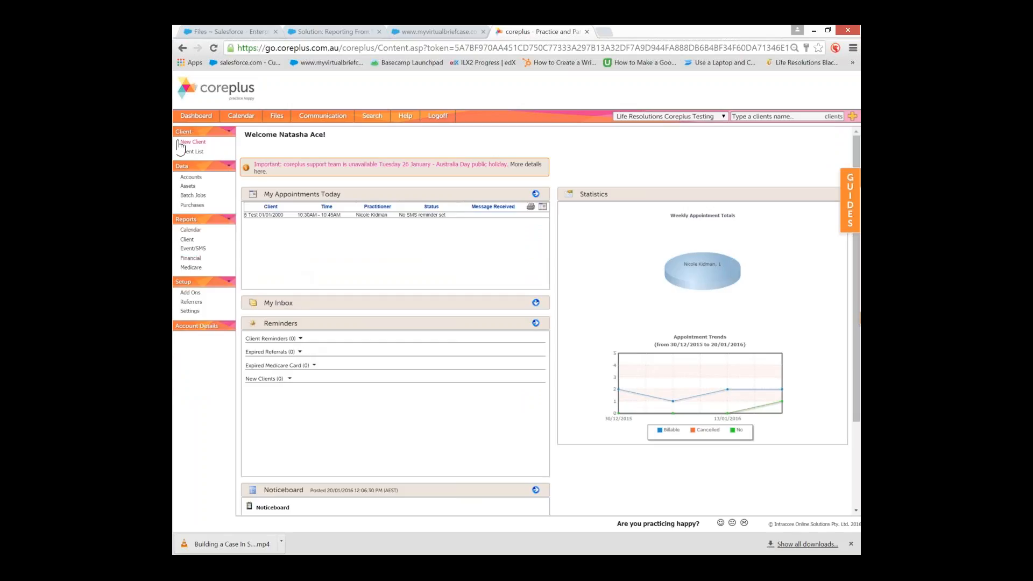
left_click(746, 117)
type("ts")
type("s")
left_click(752, 133)
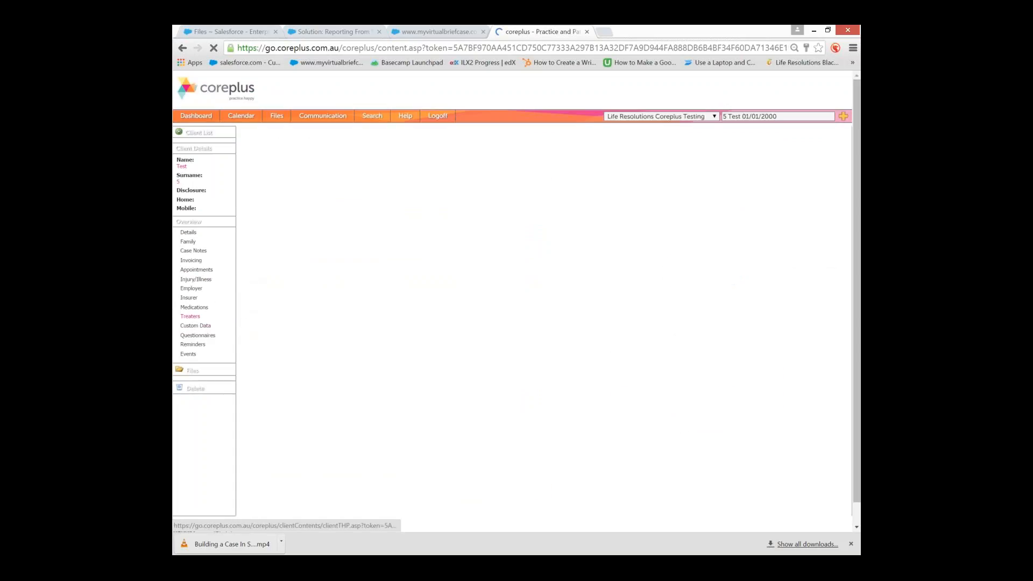
Review pages 1 and 2 of the client's events log, then open the Files page
left_click(191, 356)
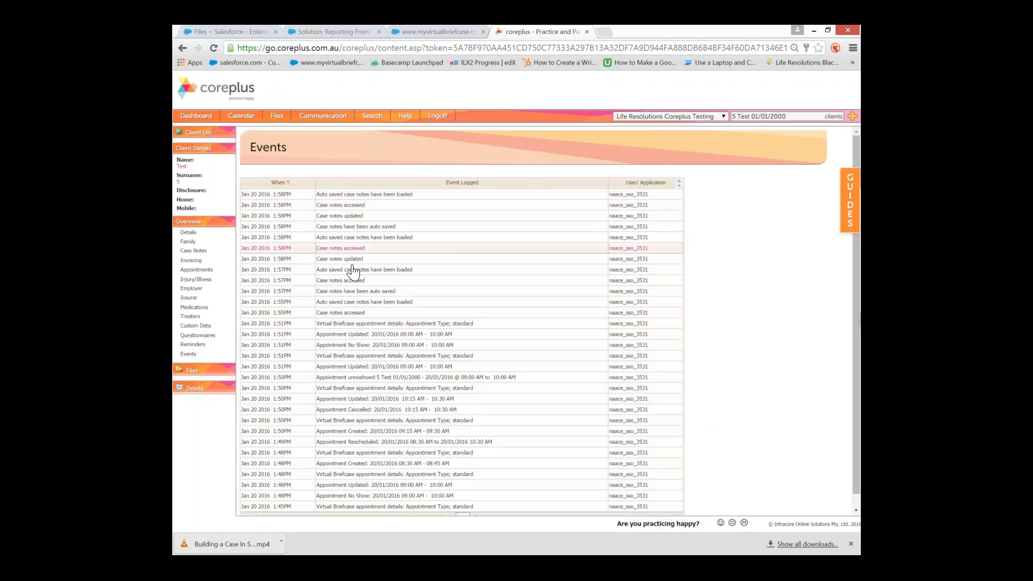
scroll(352, 312, "down", 1)
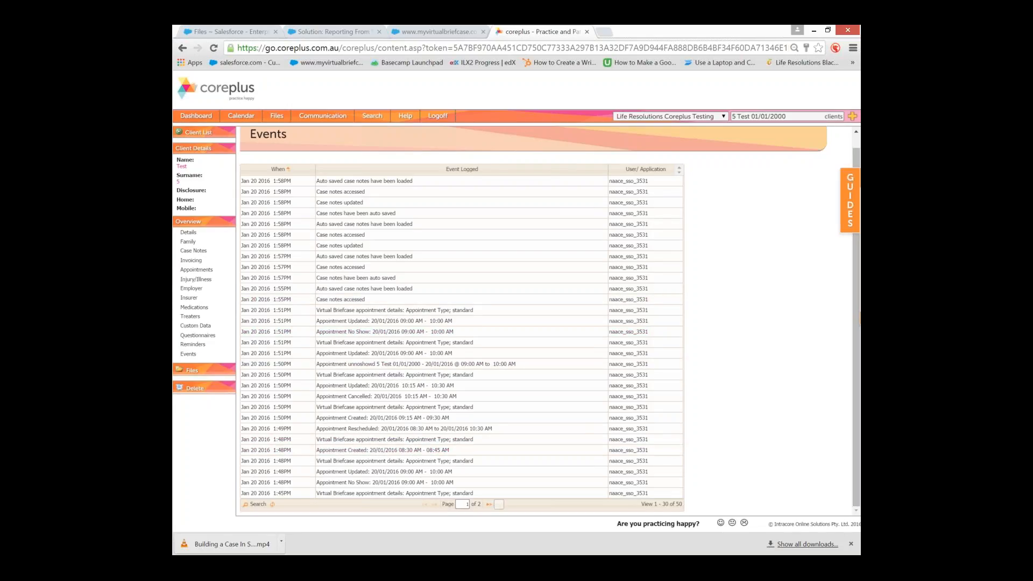
left_click(489, 504)
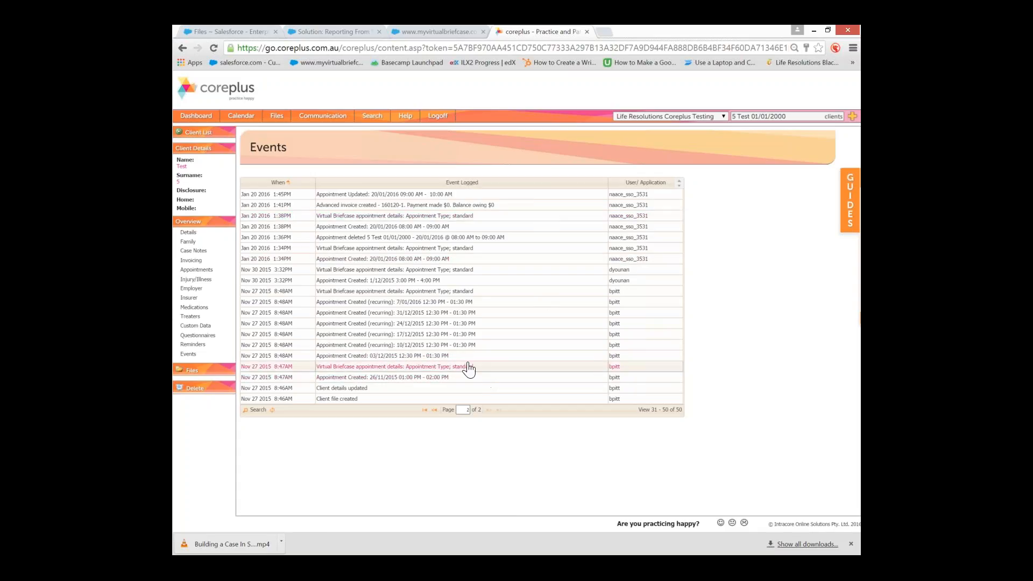
left_click(425, 410)
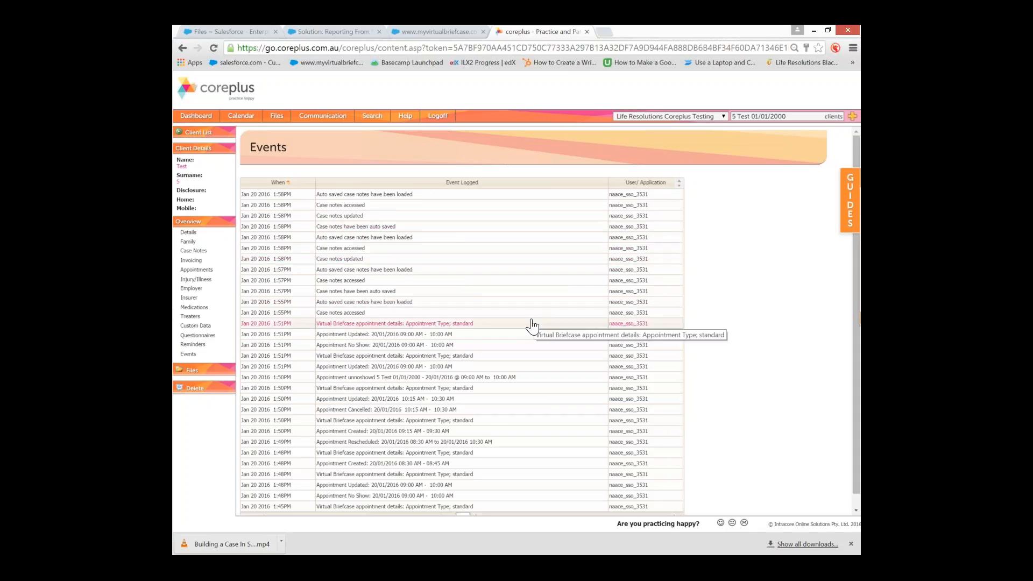
scroll(532, 326, "down", 1)
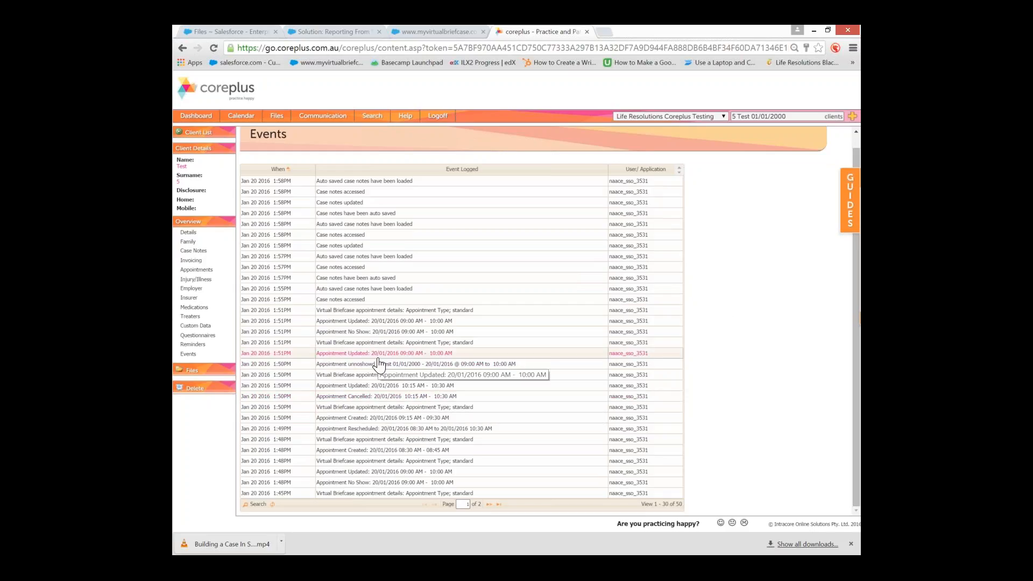
left_click(202, 373)
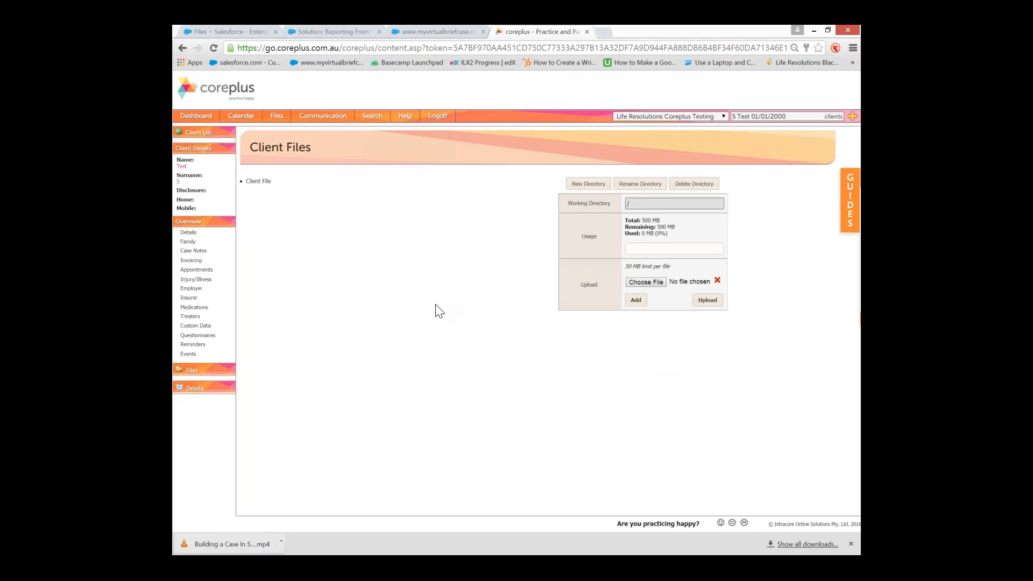
left_click(576, 564)
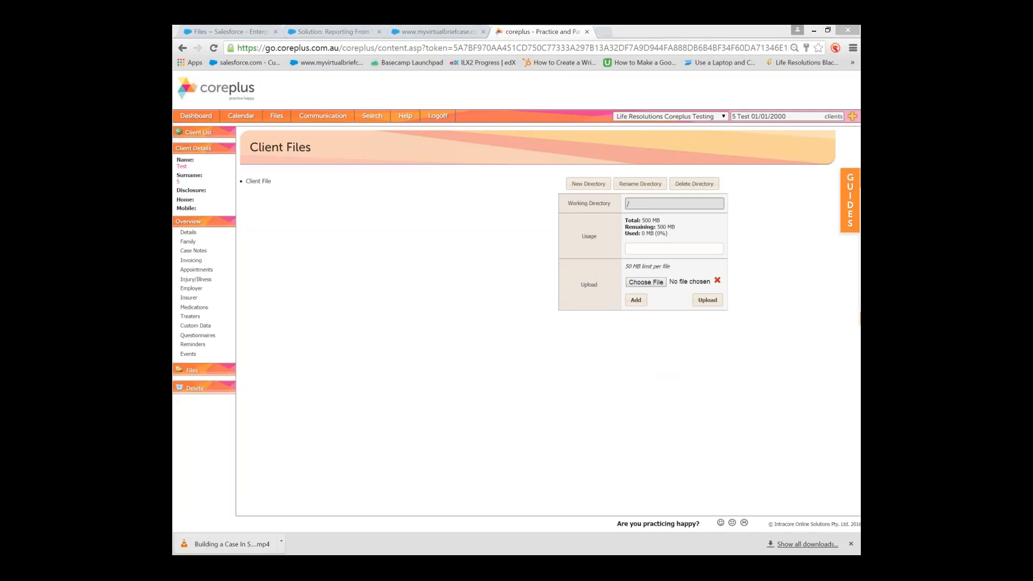